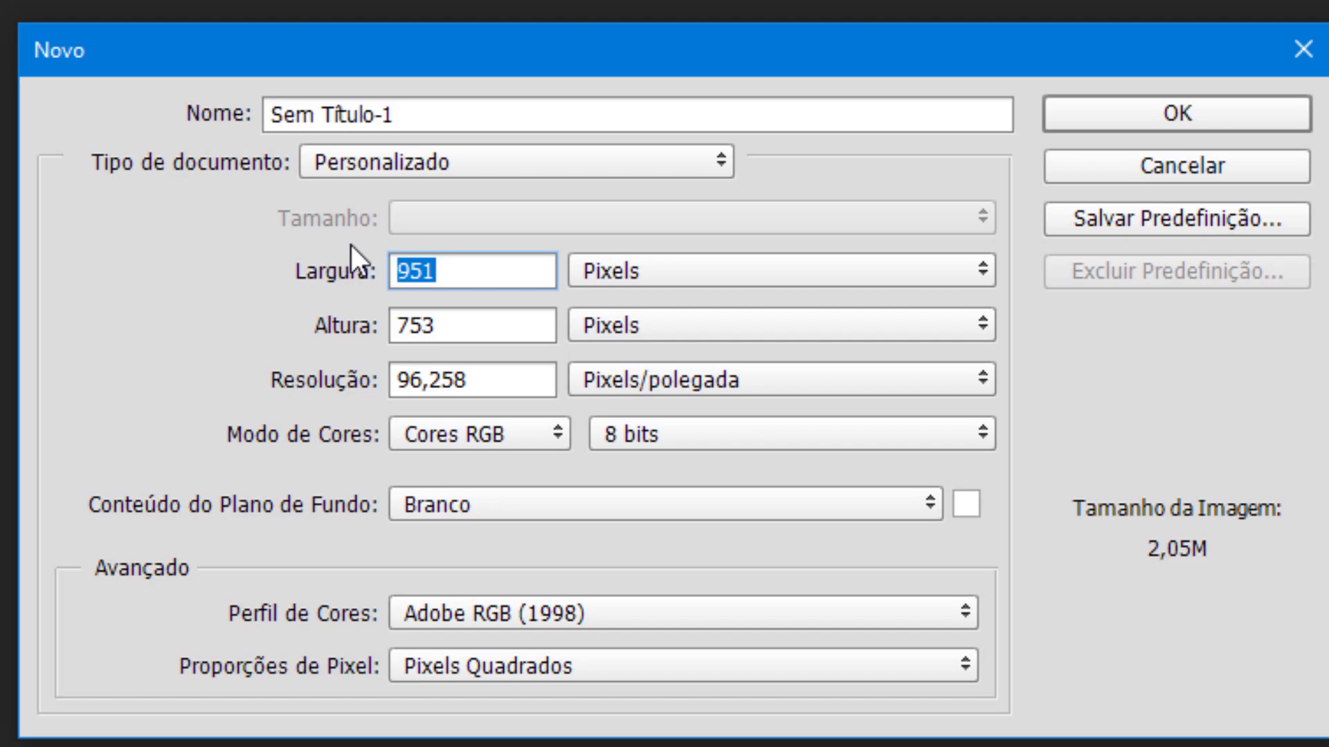
Create a new document 1500 pixels wide and 1100 pixels high at a resolution of 72 pixels per inch.
text(1500)
key(Tab)
text(1100)
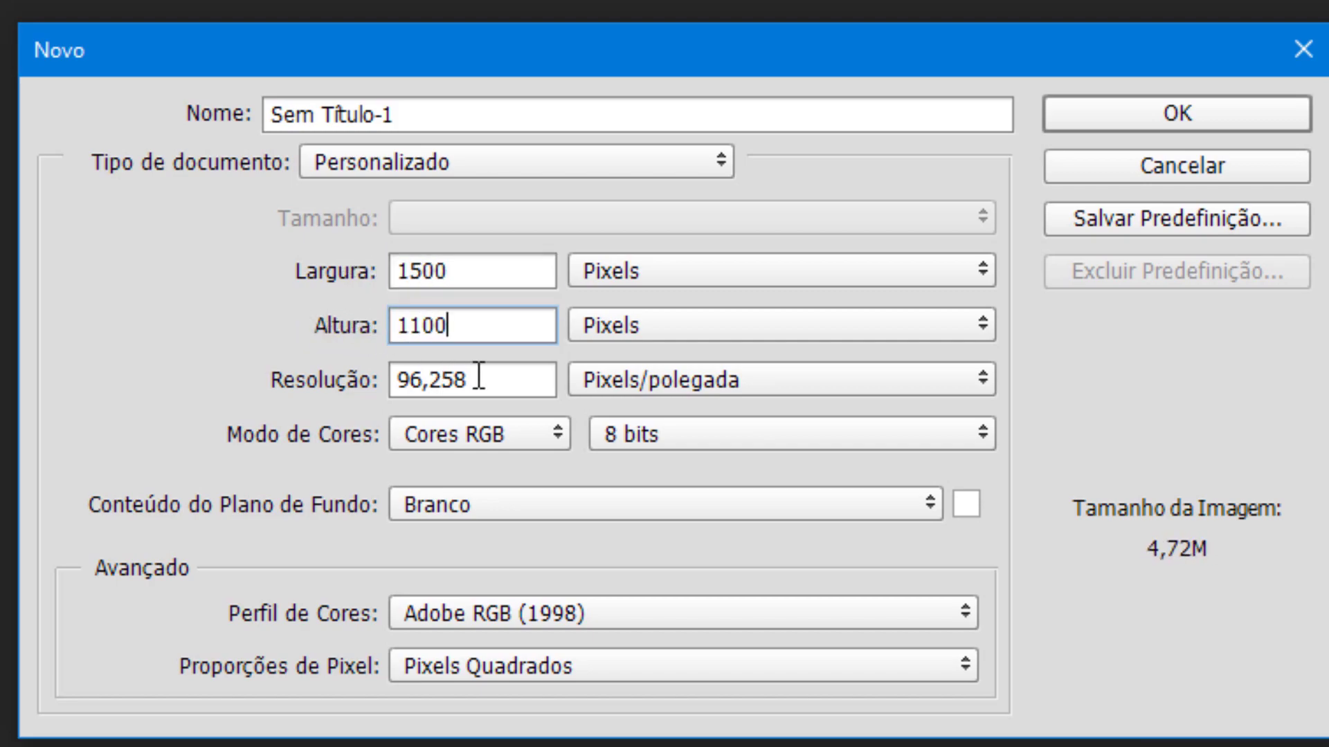
key(Tab)
text(72)
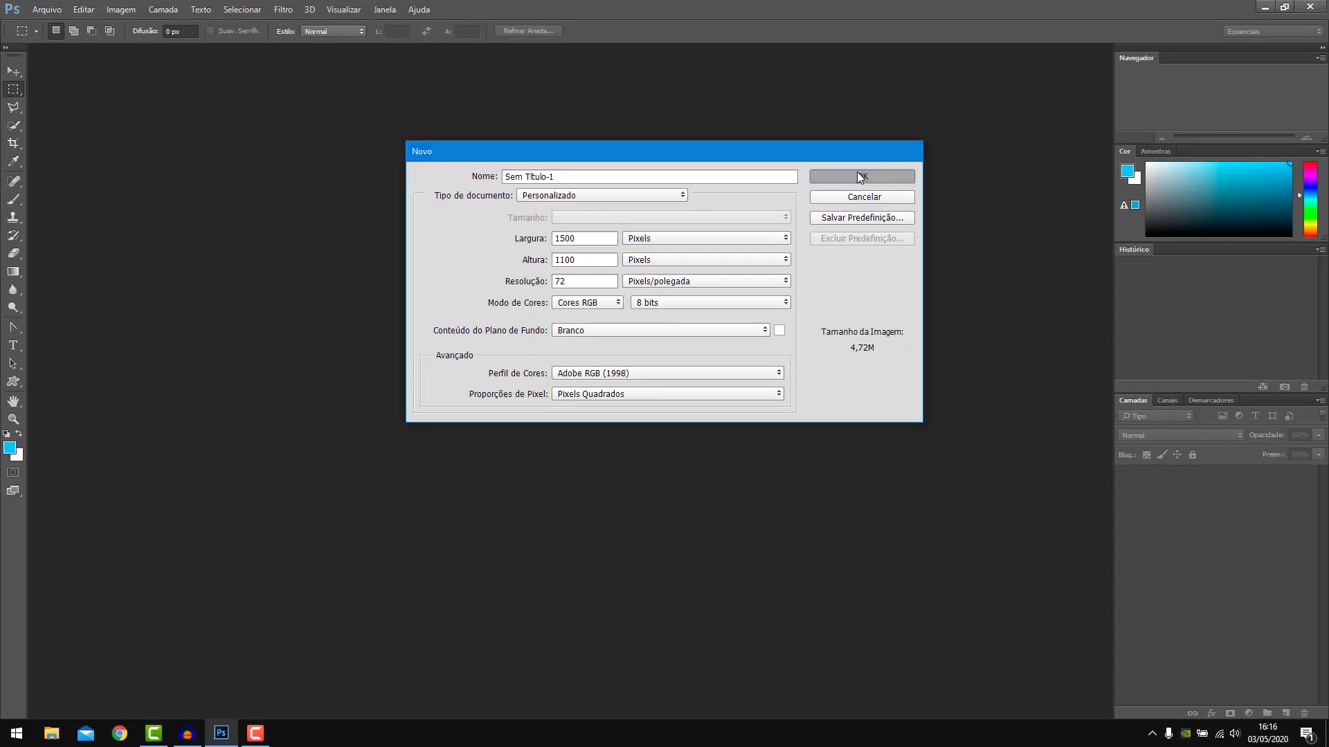
click(1152, 112)
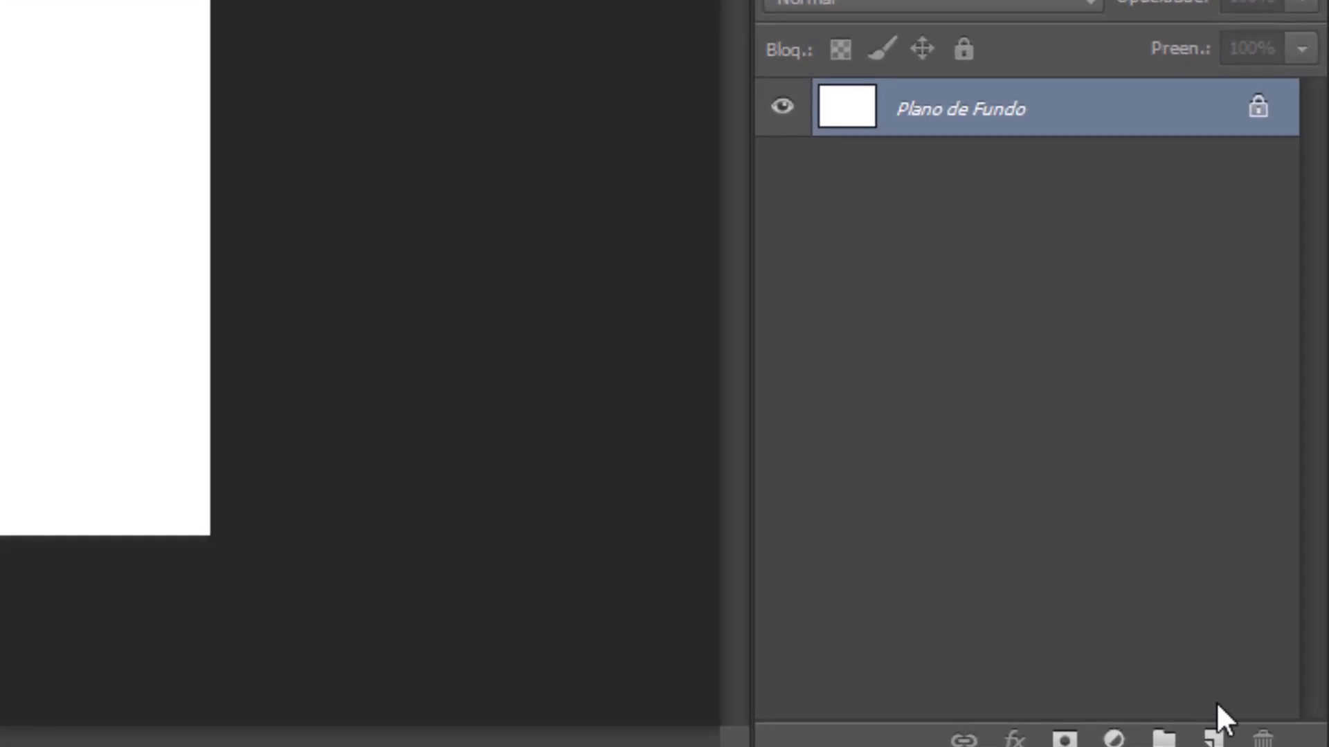
Add a new layer above the background and name it "solo".
click(1214, 737)
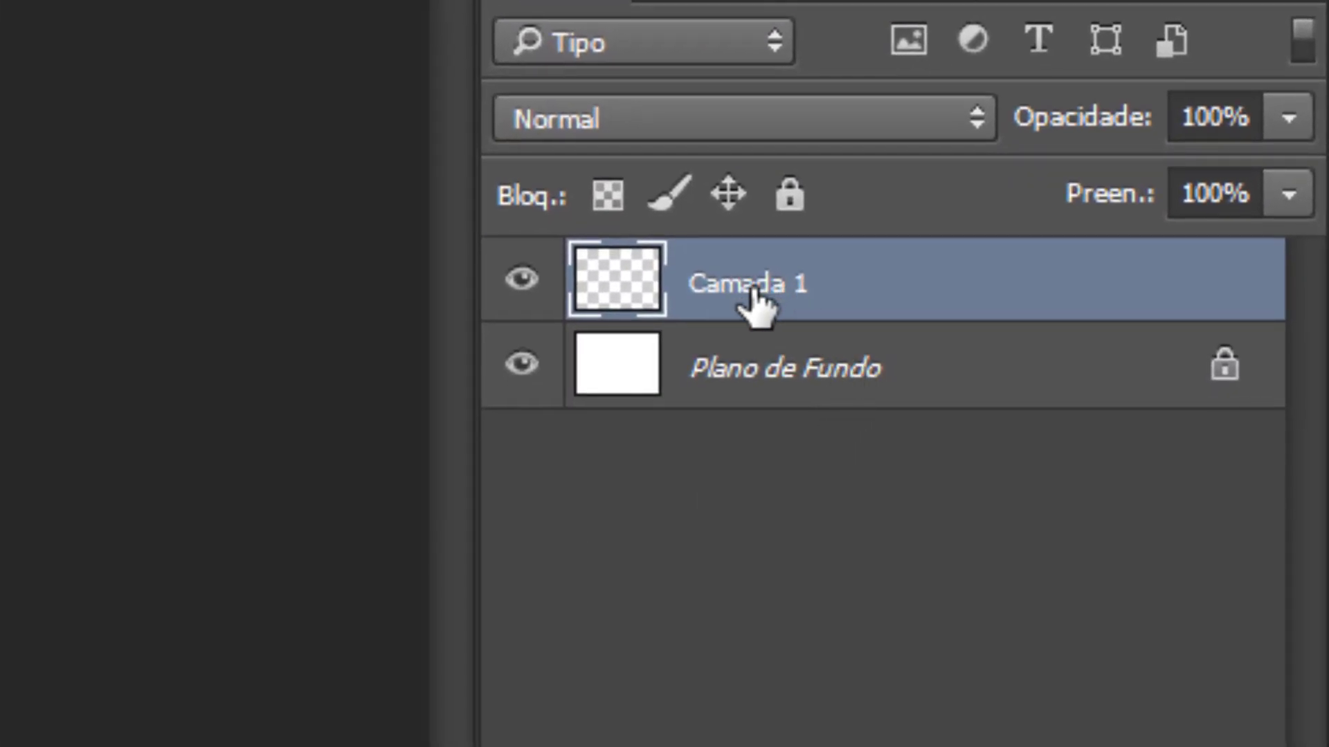
double_click(753, 288)
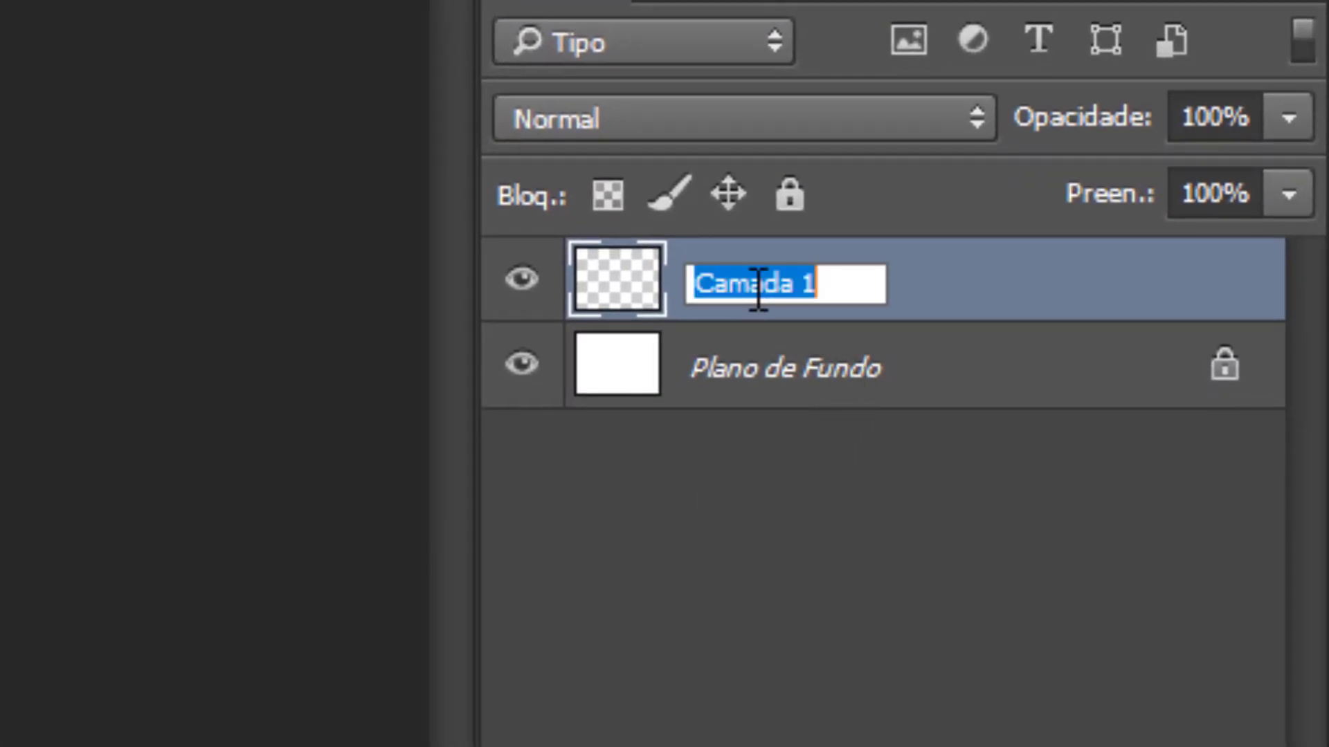
text(solo)
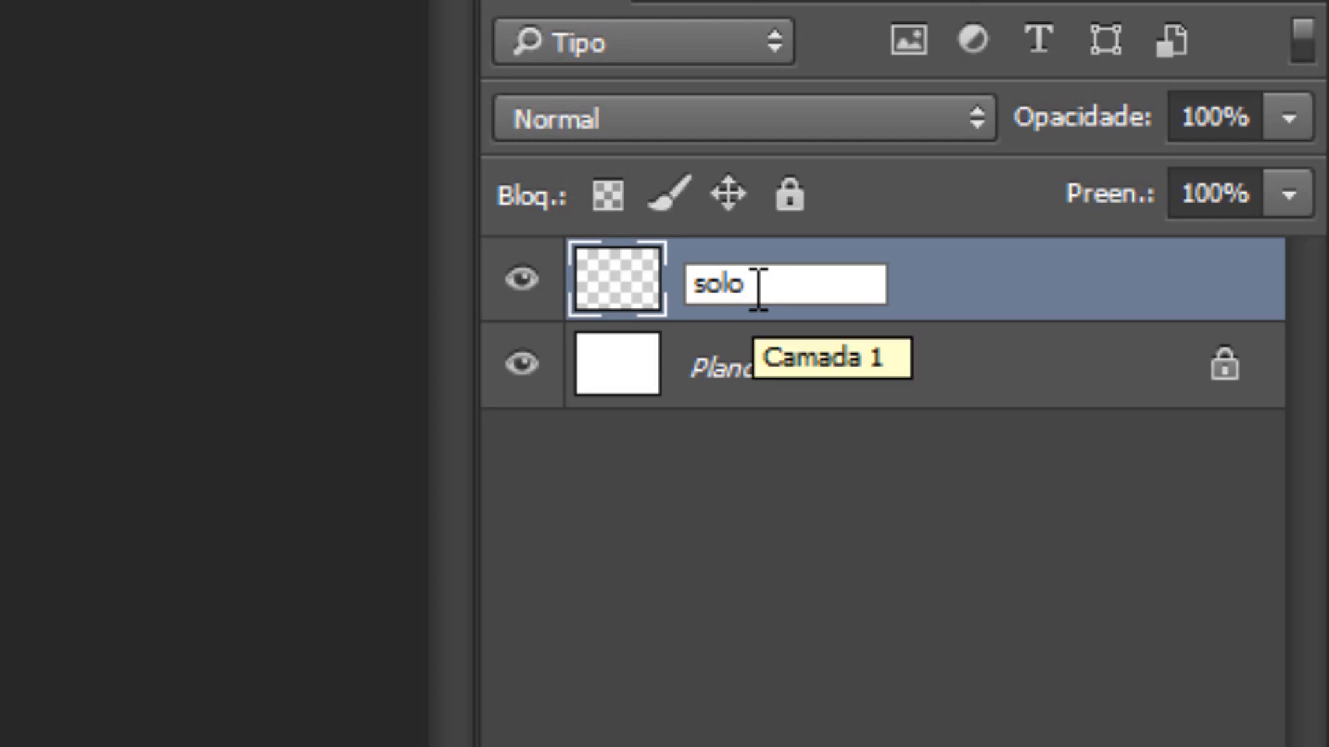
key(Return)
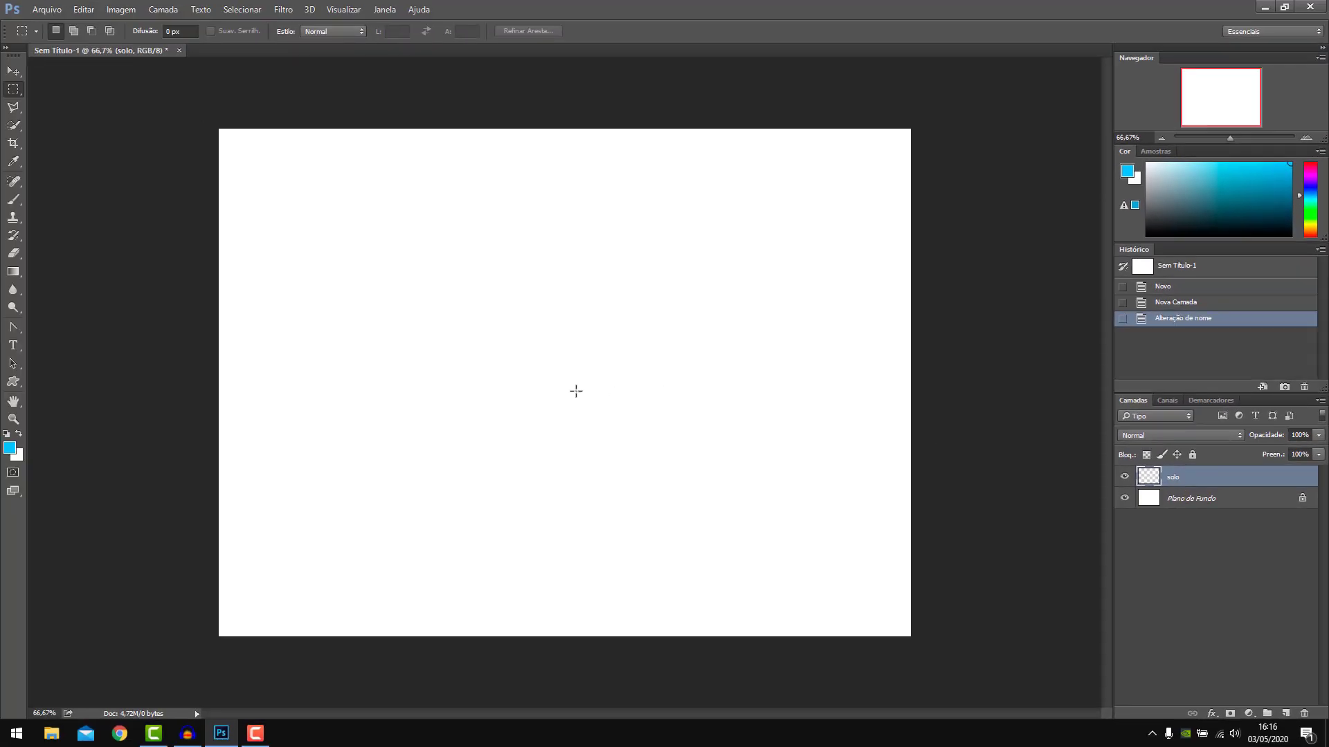
Set up a hard round brush at 37 px and 100% hardness with black as the foreground colour.
click(14, 199)
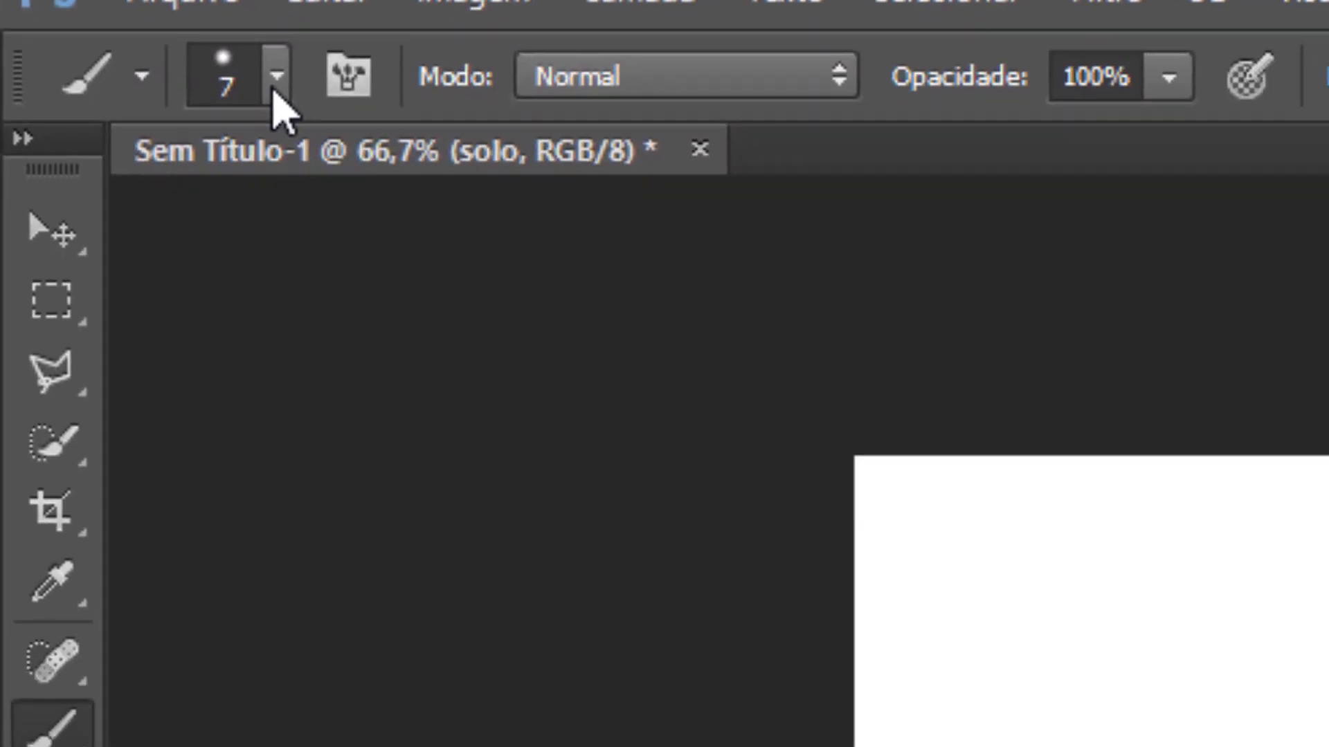
click(275, 86)
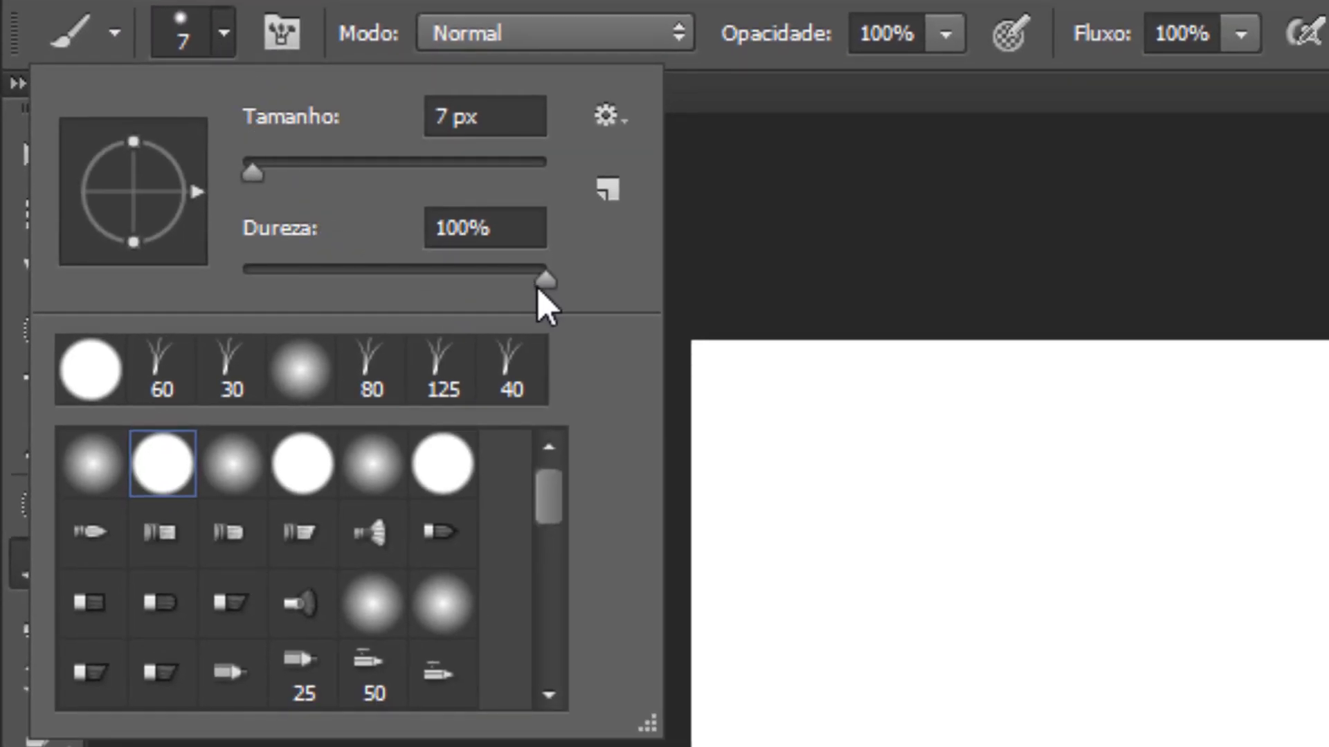
drag(540, 286, 583, 281)
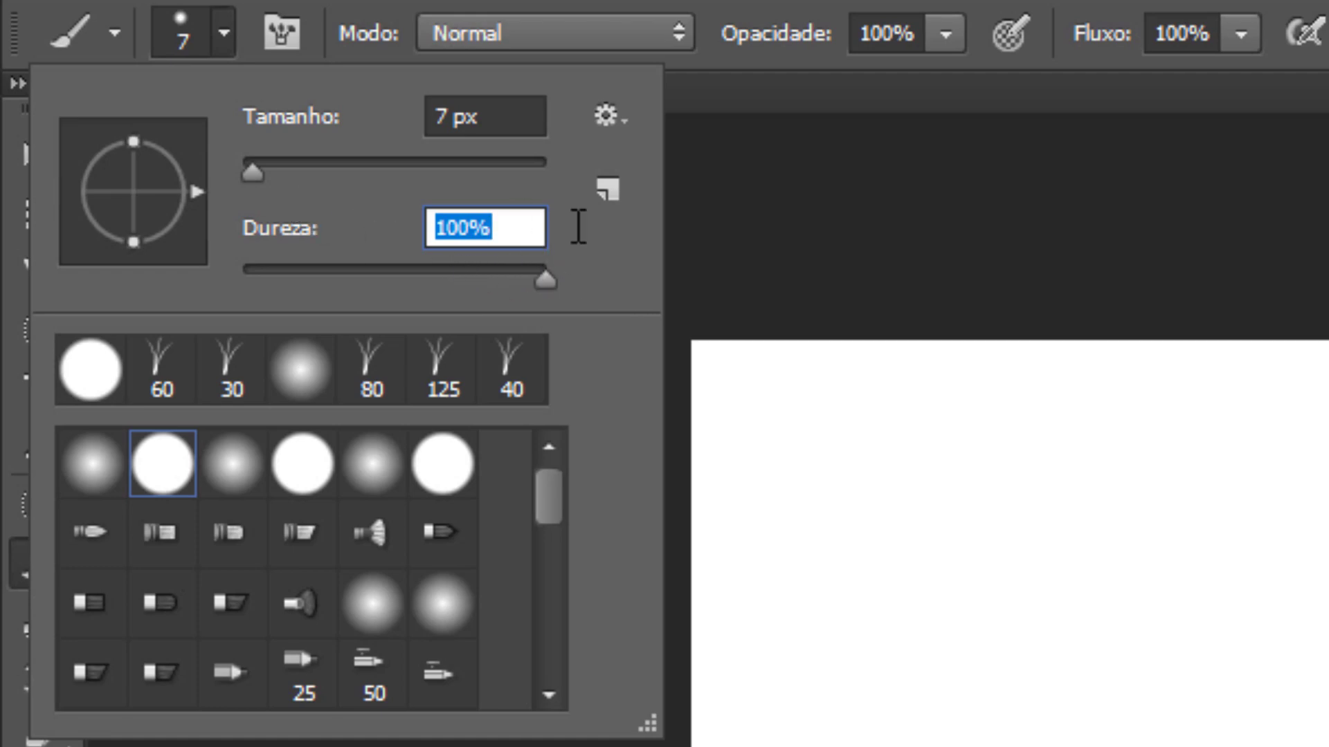
click(297, 166)
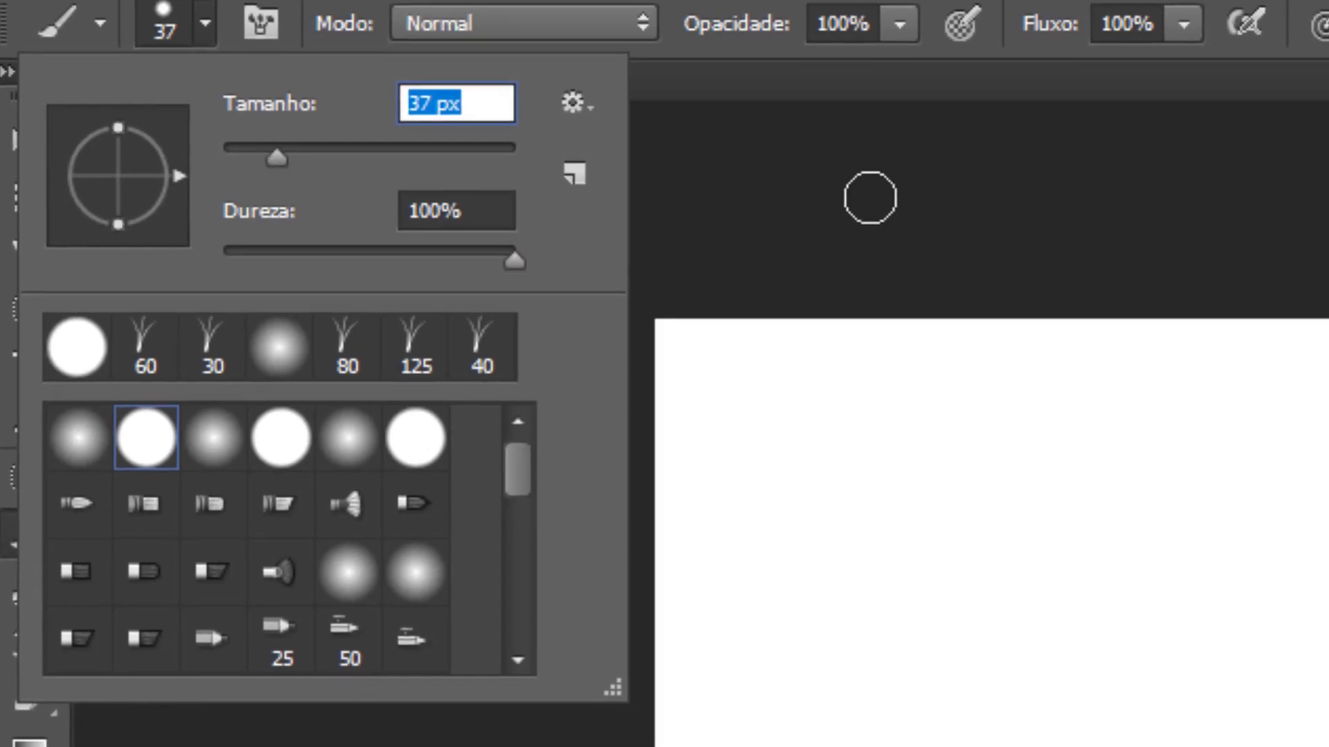
click(924, 211)
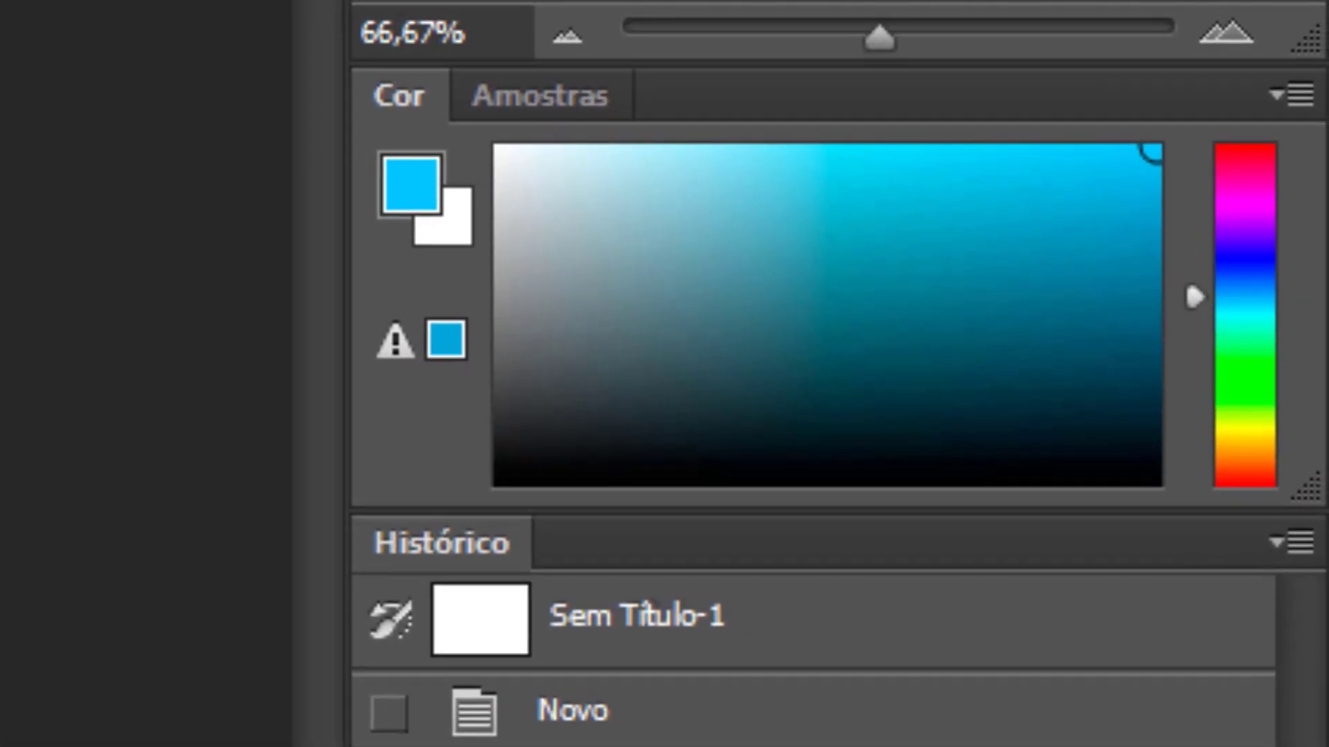
drag(692, 267, 401, 529)
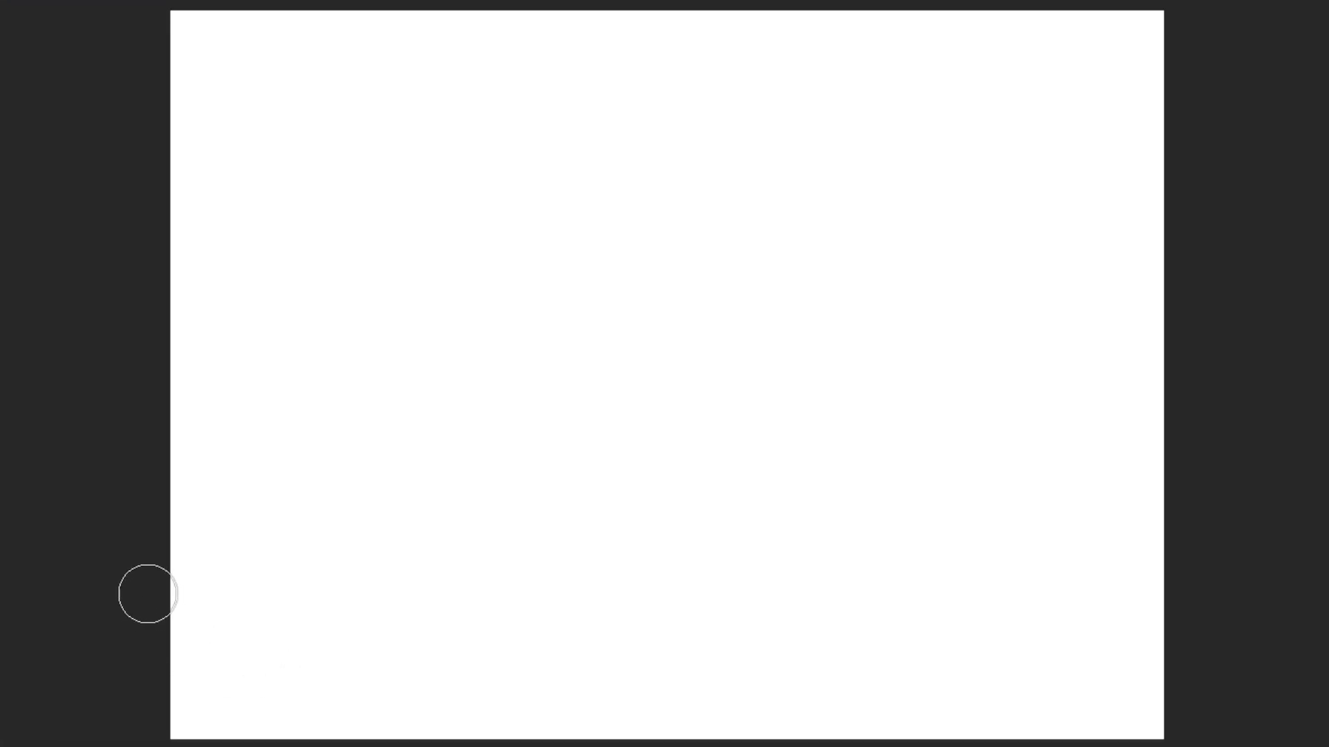
Paint an uneven black ground line rising to a cliff at the canvas's right edge, and fill everything below with a 200 px brush.
mouse_move(162, 593)
mouse_down()
mouse_move(584, 691)
mouse_move(542, 672)
mouse_move(715, 623)
mouse_move(569, 647)
mouse_move(608, 652)
mouse_move(546, 635)
mouse_move(506, 654)
mouse_move(617, 651)
mouse_move(595, 642)
mouse_move(648, 614)
mouse_move(728, 665)
mouse_move(708, 634)
mouse_move(768, 674)
mouse_move(718, 658)
mouse_move(838, 666)
mouse_move(948, 622)
mouse_move(994, 520)
mouse_move(935, 321)
mouse_move(998, 344)
mouse_move(1179, 360)
mouse_move(990, 367)
mouse_move(1172, 407)
mouse_move(1059, 386)
mouse_move(1006, 402)
mouse_move(1115, 450)
mouse_move(1014, 421)
mouse_move(1159, 454)
mouse_move(1159, 504)
mouse_move(1094, 494)
mouse_up()
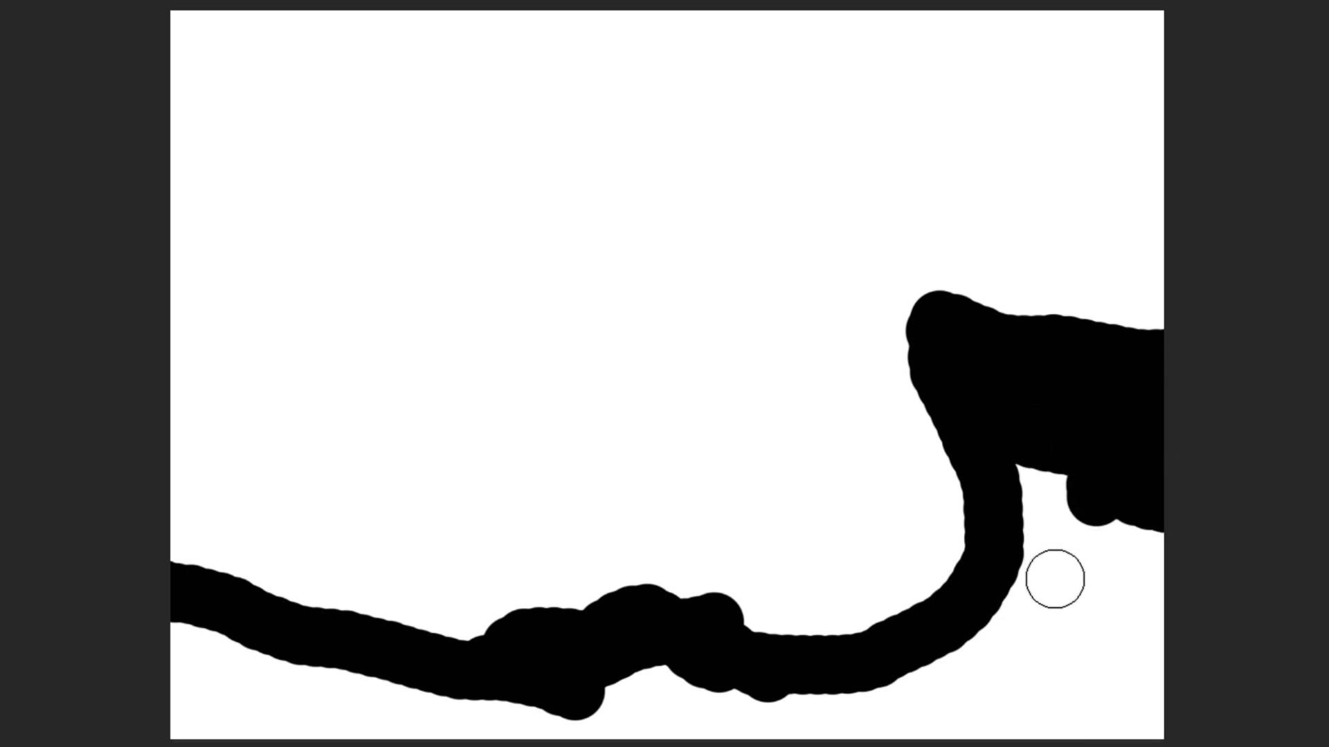
key(])
key(])
key(])
key(])
mouse_move(1086, 522)
mouse_down()
mouse_move(1074, 489)
mouse_move(1115, 581)
mouse_move(1077, 718)
mouse_move(1140, 661)
mouse_move(1098, 741)
mouse_move(1103, 581)
mouse_move(1089, 548)
mouse_move(992, 697)
mouse_move(937, 722)
mouse_move(681, 736)
mouse_move(622, 713)
mouse_move(561, 725)
mouse_move(285, 714)
mouse_move(173, 664)
mouse_move(151, 690)
mouse_up()
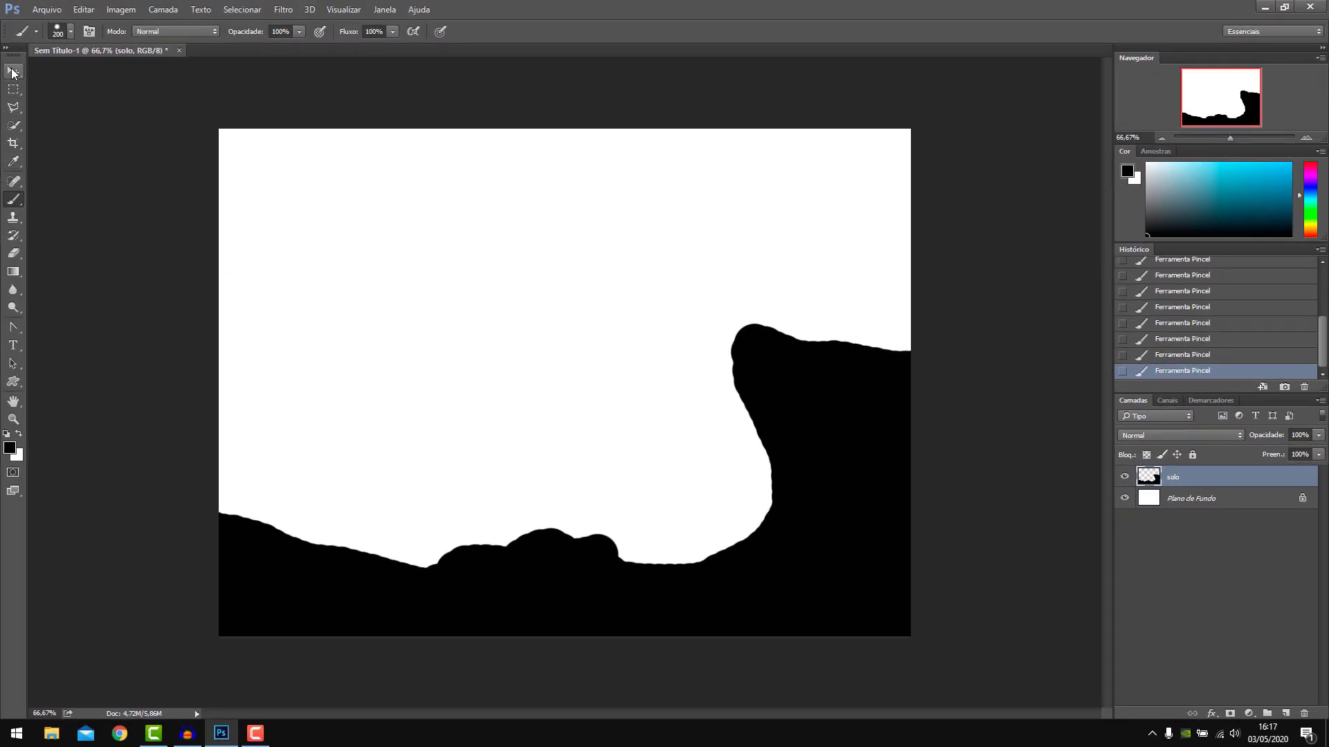
Open Leopardo.png from the desktop's "Nova pasta" folder, using its embedded colour profile.
click(12, 72)
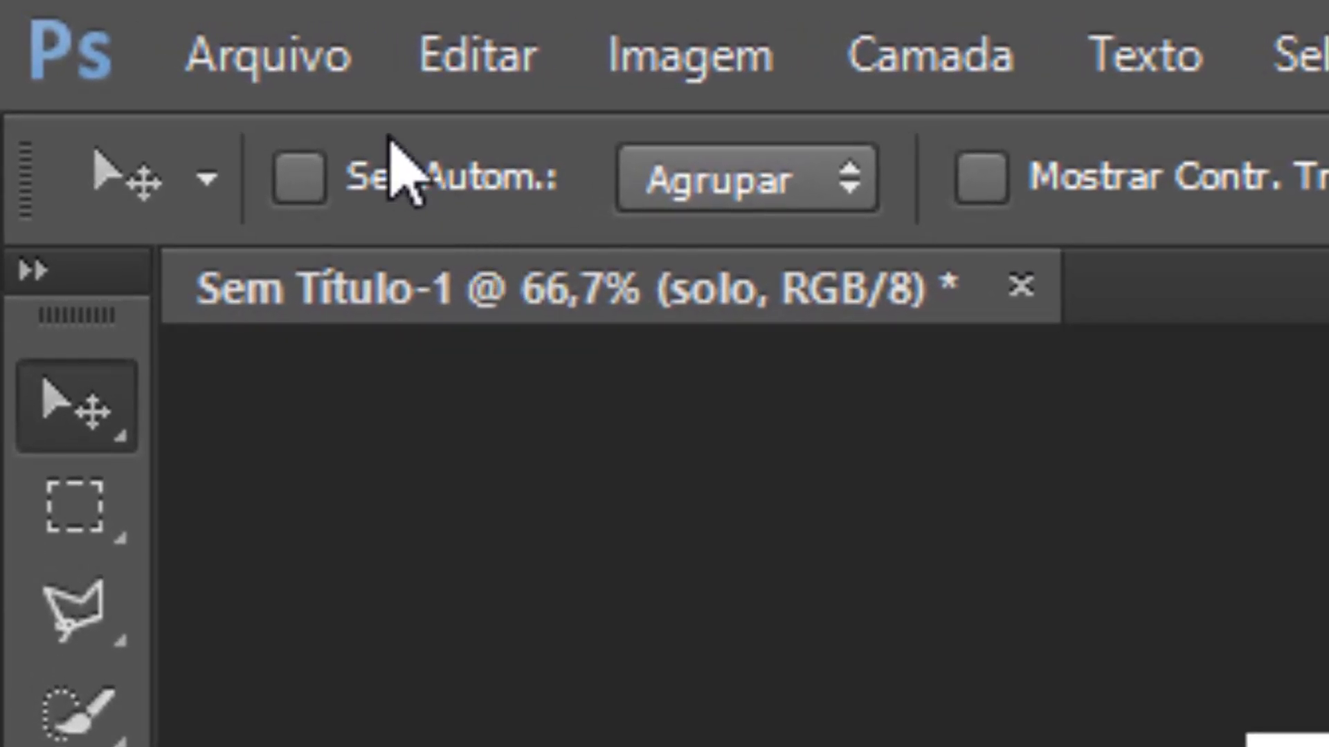
click(49, 11)
click(333, 216)
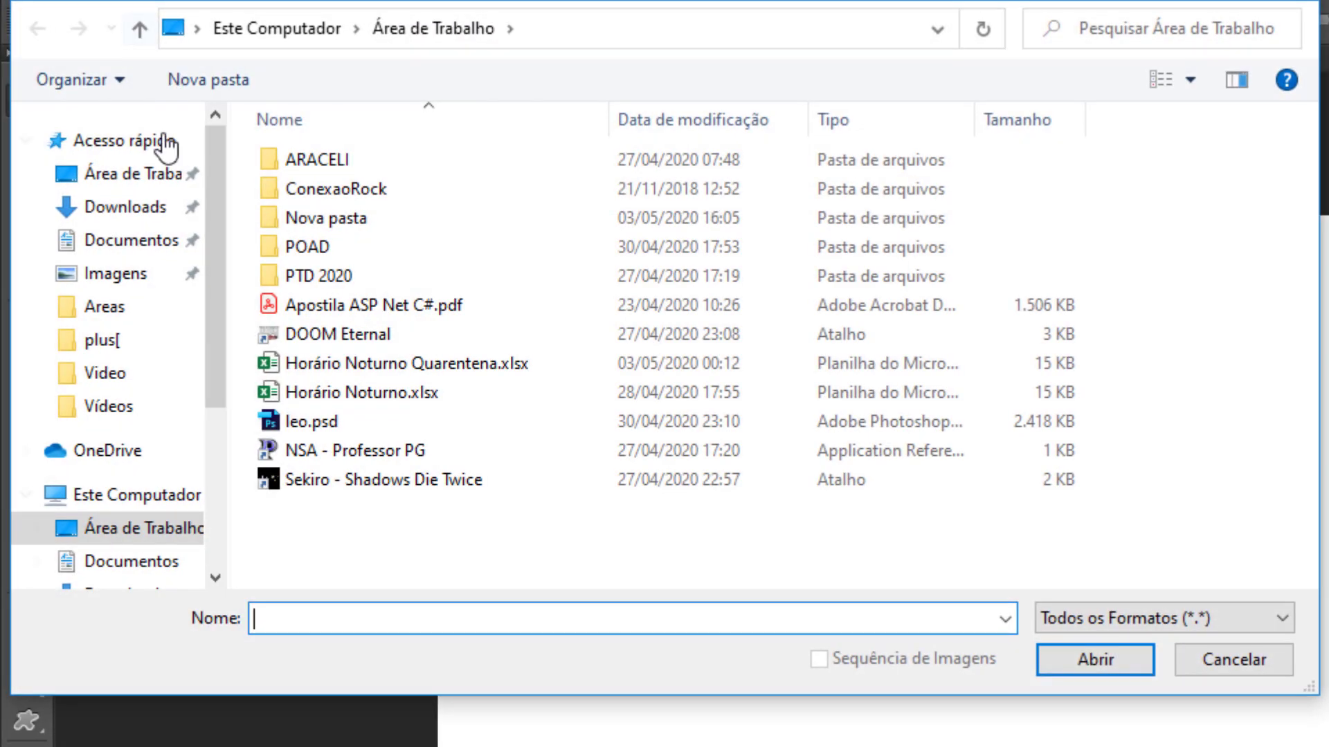
click(142, 182)
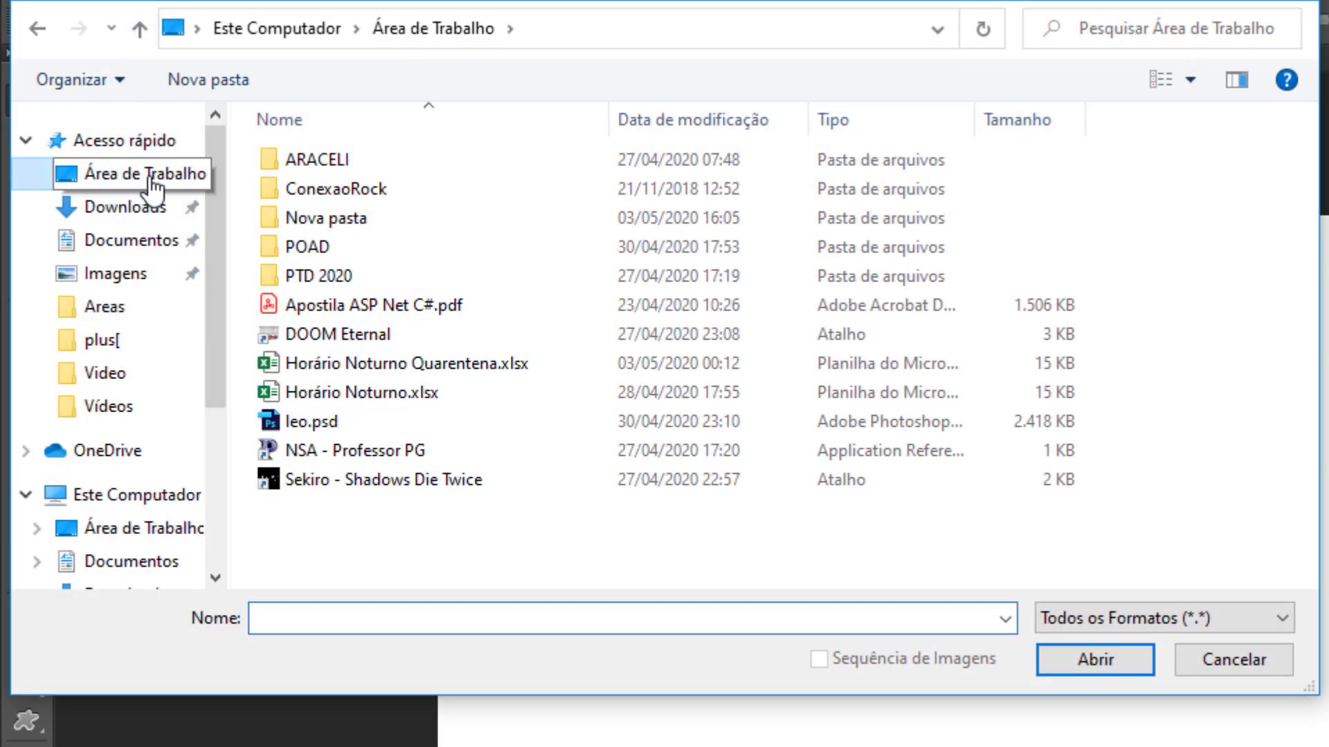
double_click(341, 230)
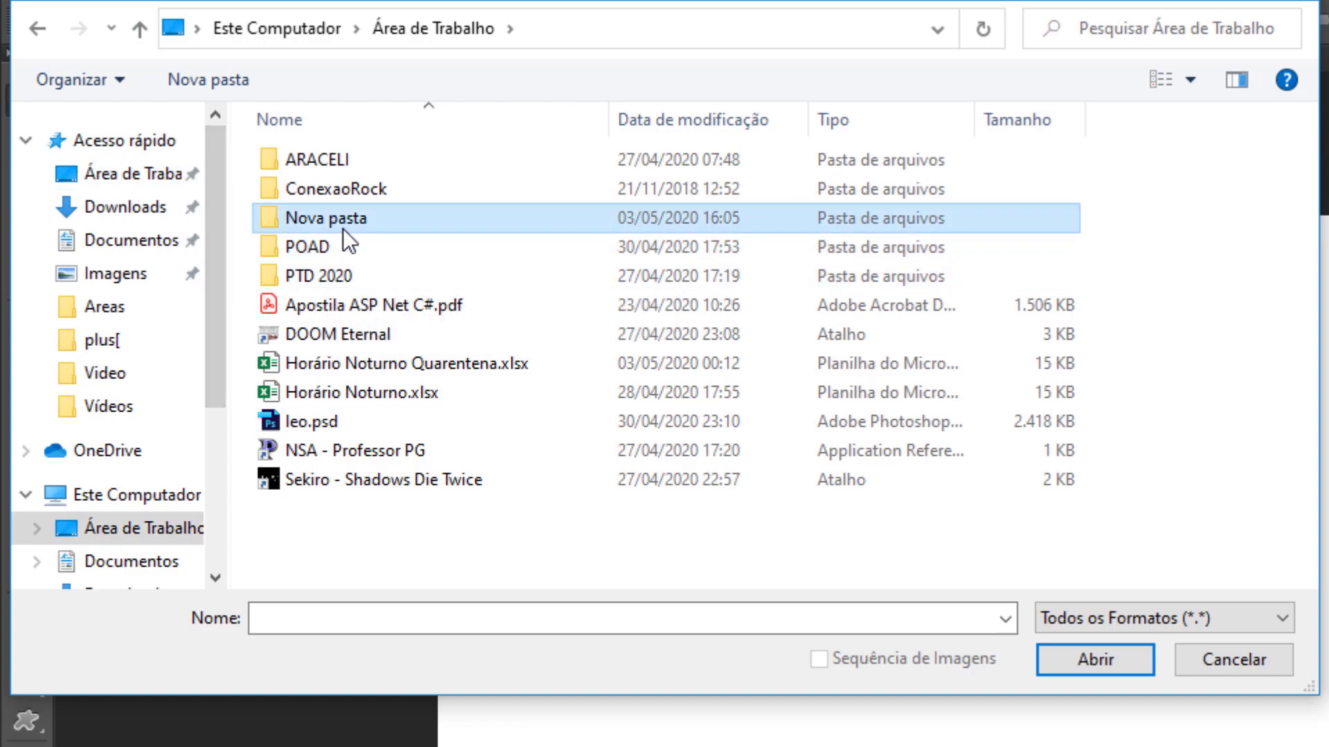
click(389, 230)
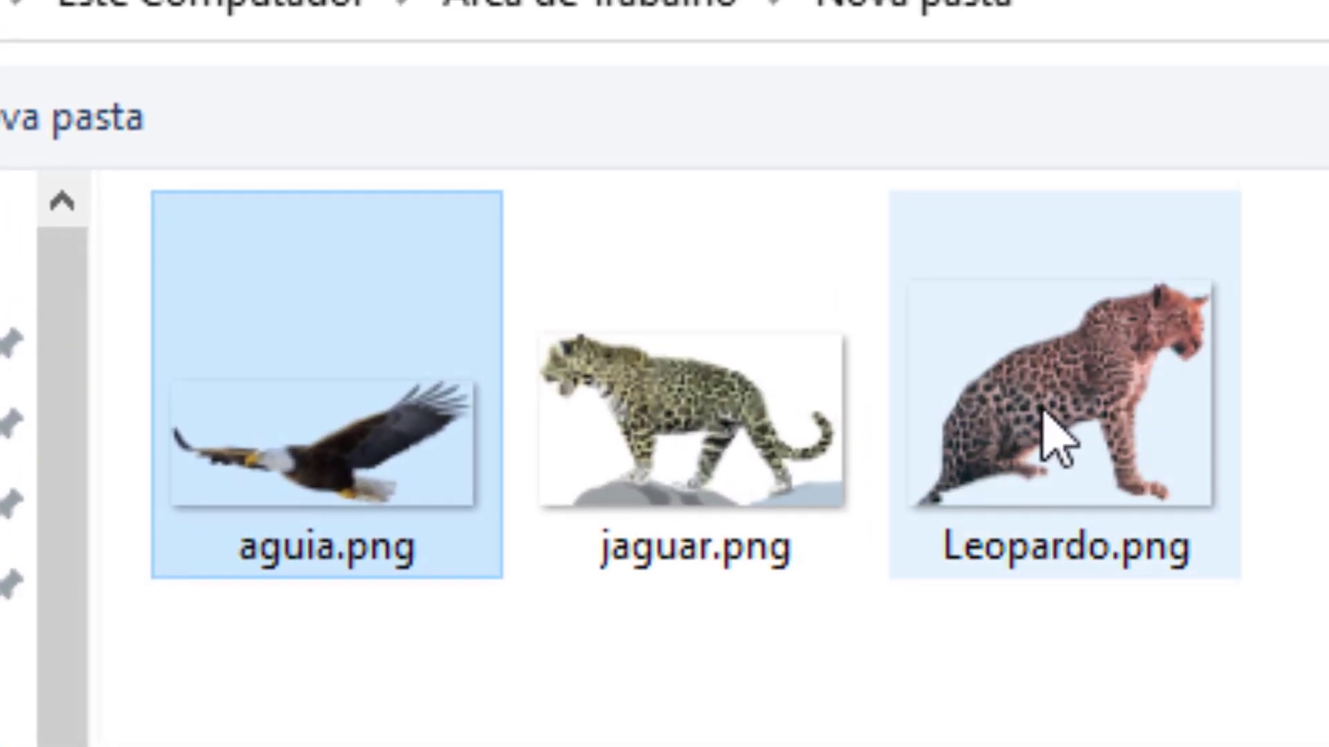
click(830, 315)
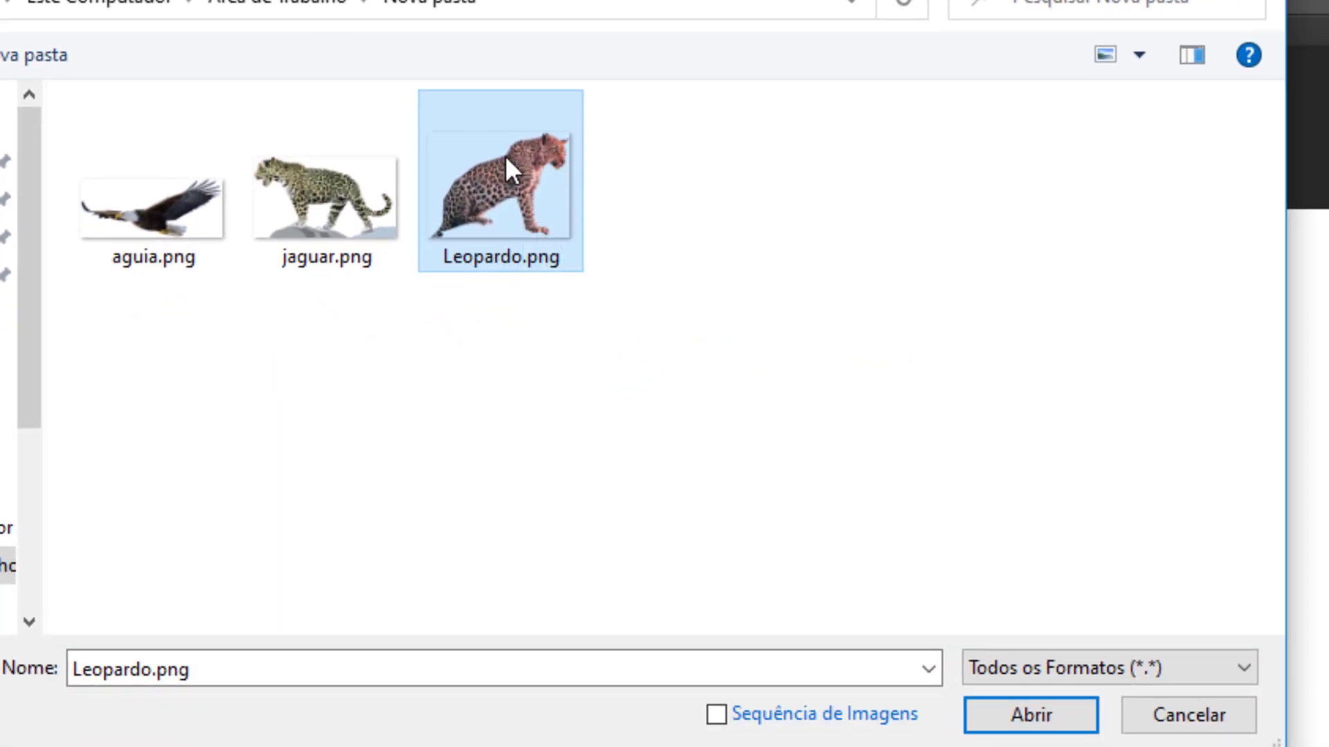
click(1024, 713)
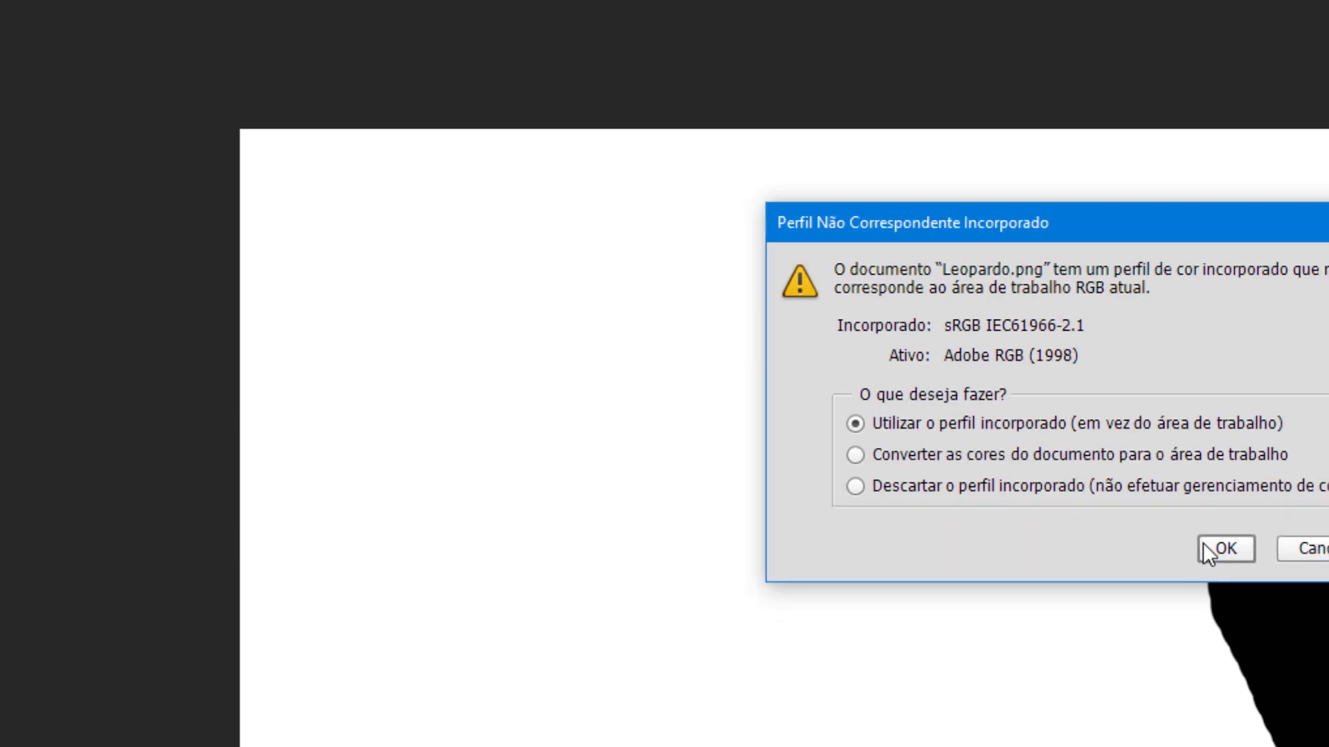
click(1219, 547)
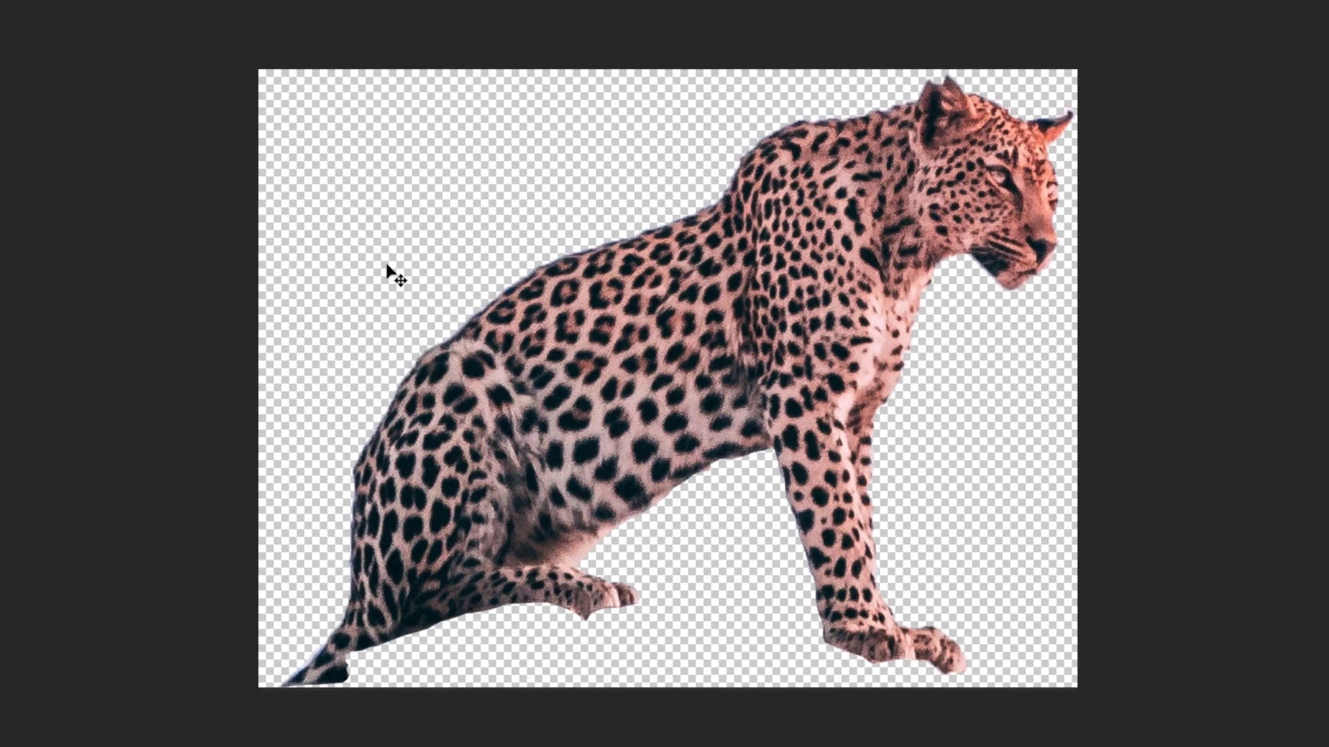
Copy the leopard into the ground document with the Move tool, converting its colours to preserve their appearance.
drag(661, 375, 373, 14)
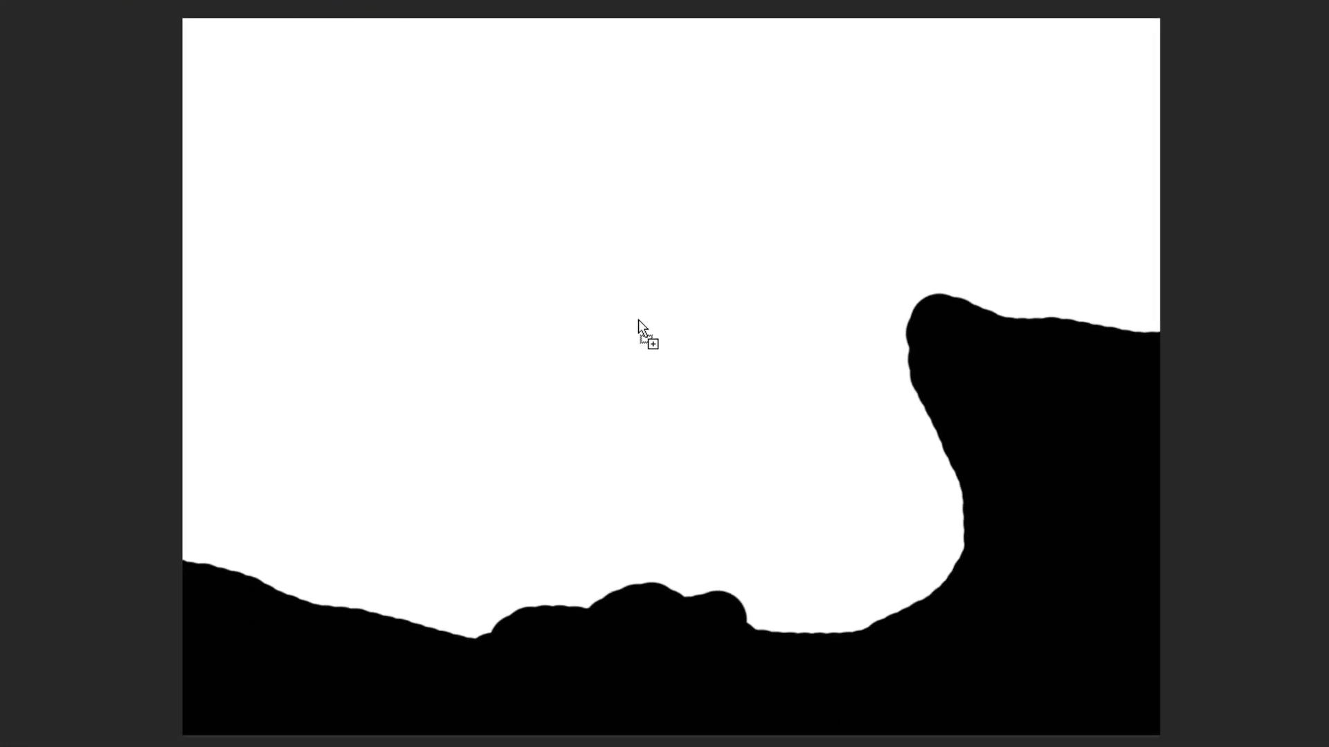
drag(638, 318, 638, 318)
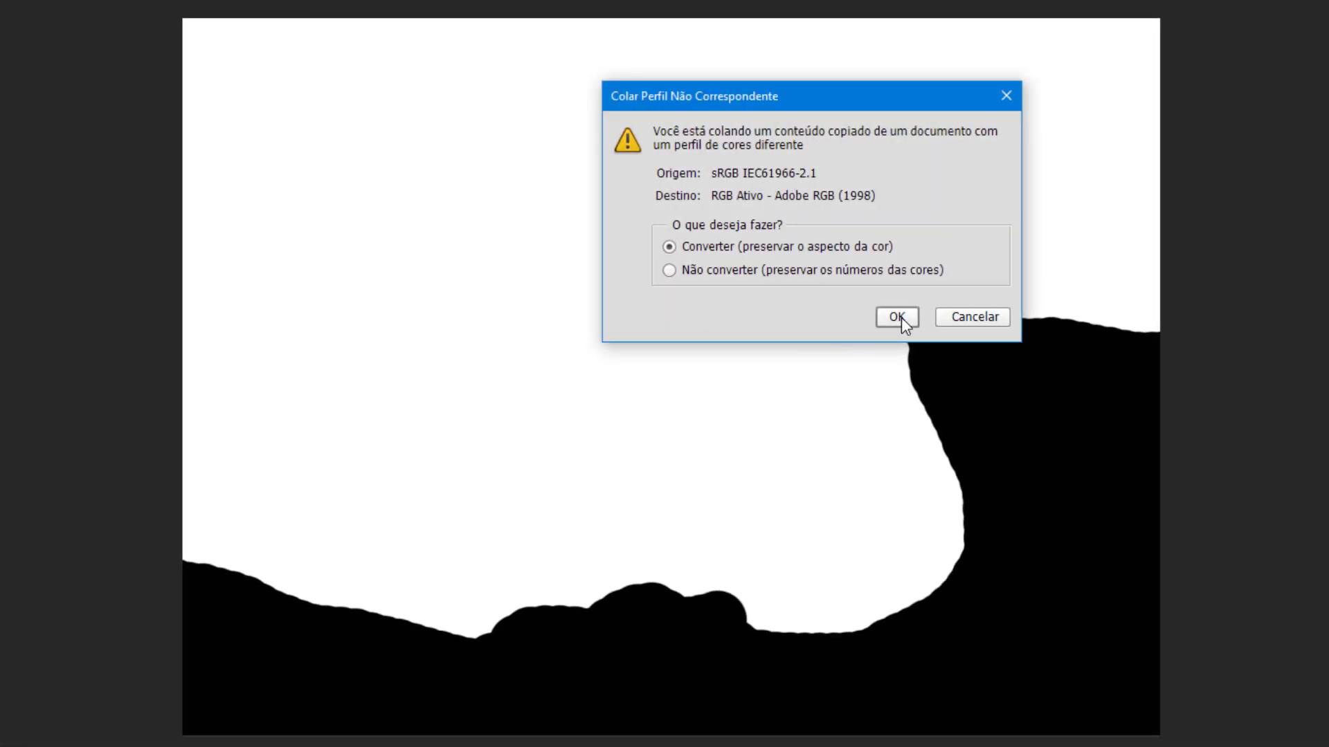
click(901, 317)
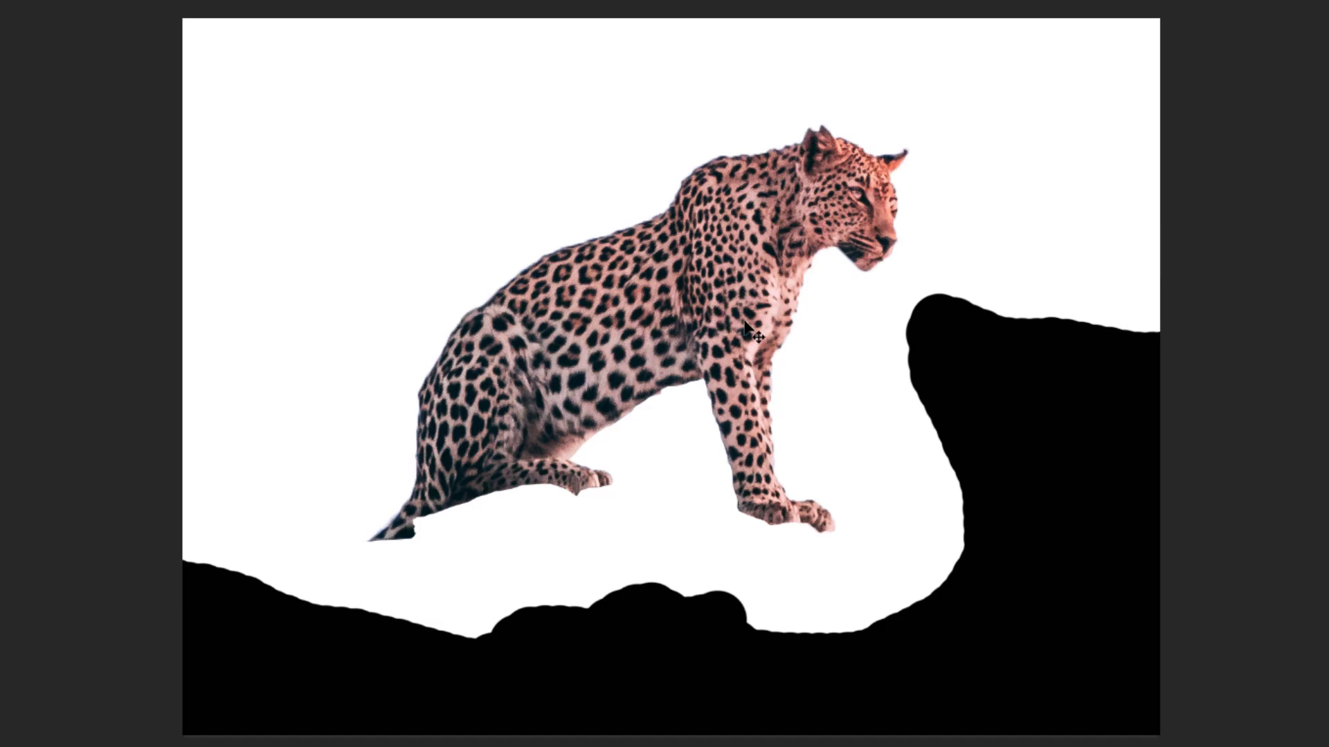
Scale the leopard down with Free Transform and move it above the black cliff.
key(ctrl+t)
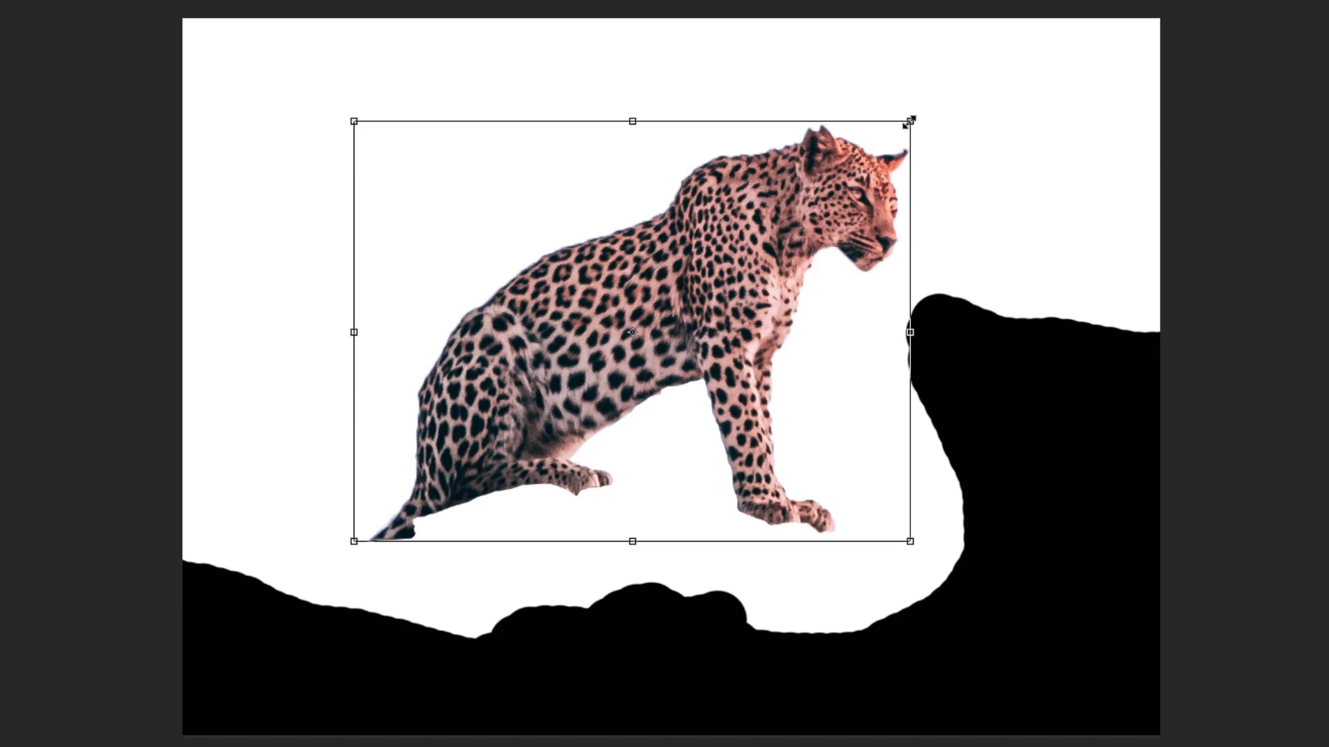
drag(908, 120, 613, 350)
drag(538, 400, 1033, 172)
drag(831, 258, 831, 260)
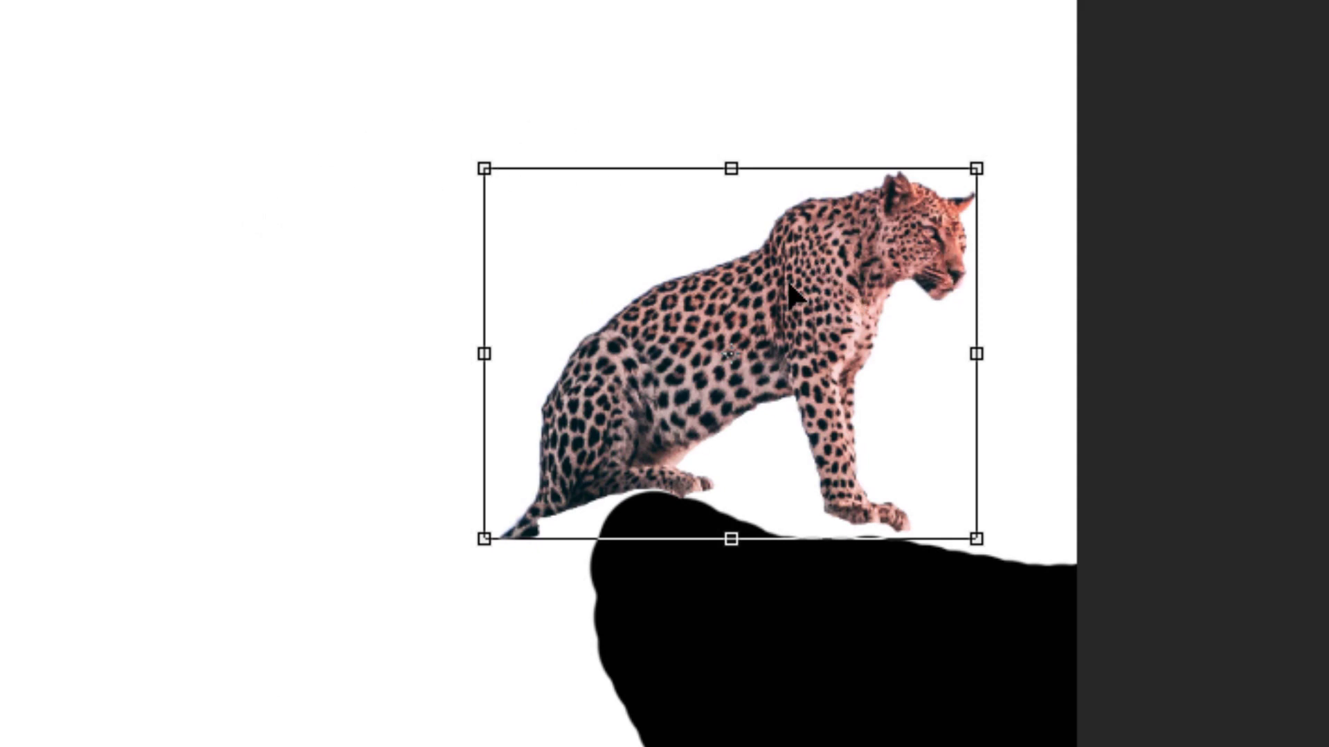
Flip the leopard horizontally, rotate it slightly clockwise and seat it with its front paws on the cliff's tip.
right_click(788, 286)
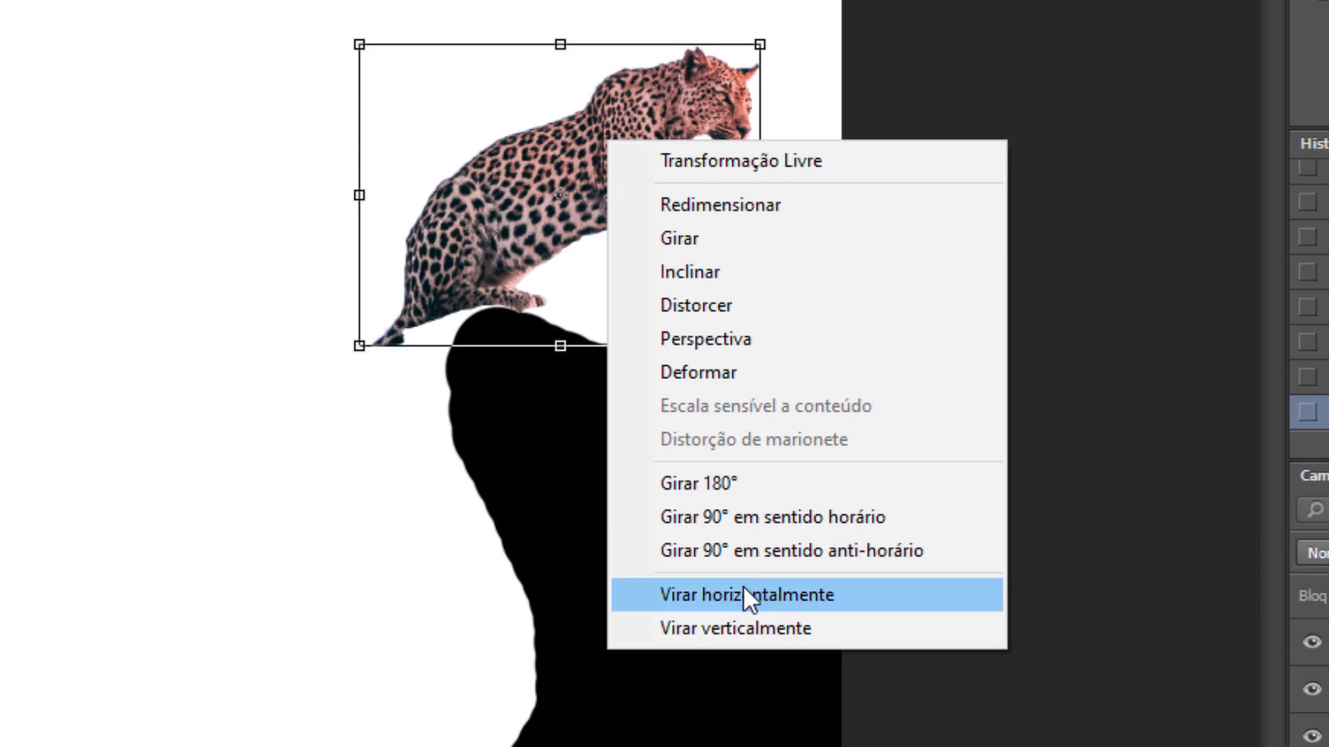
click(761, 592)
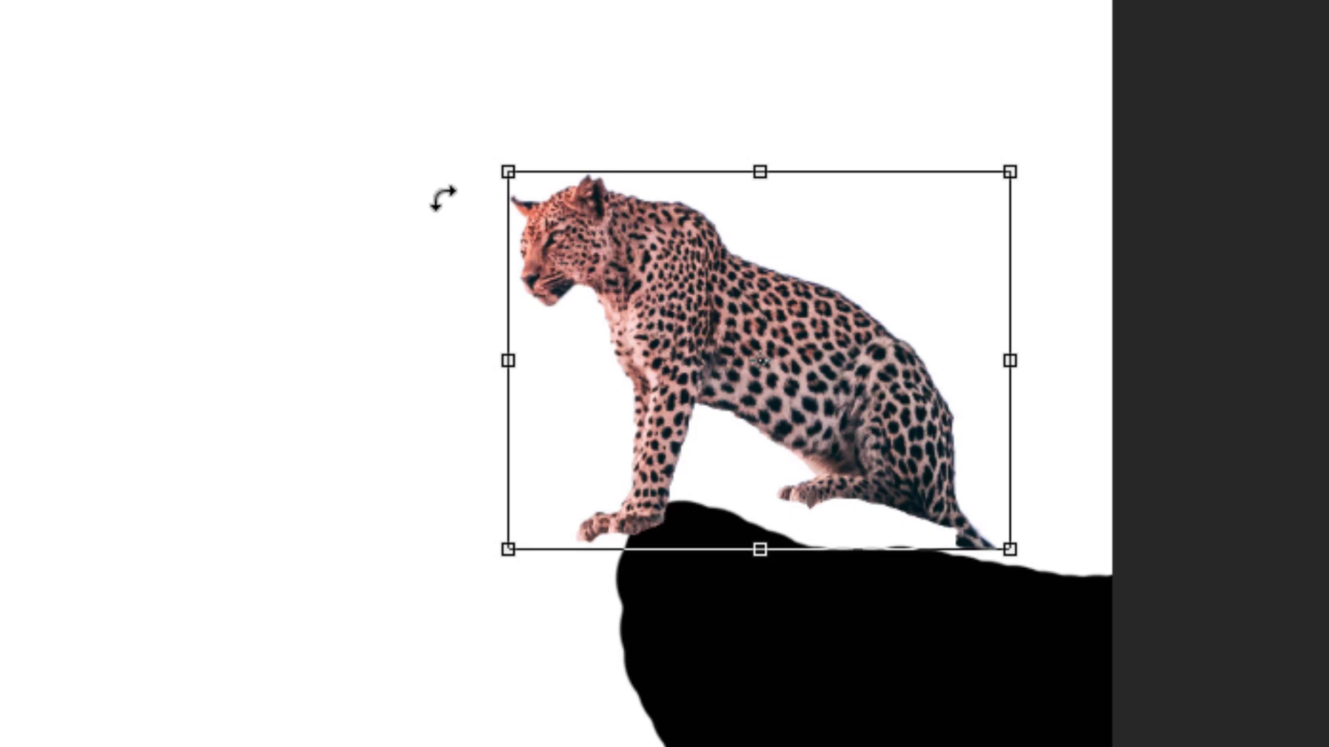
drag(429, 142, 467, 84)
drag(715, 315, 824, 326)
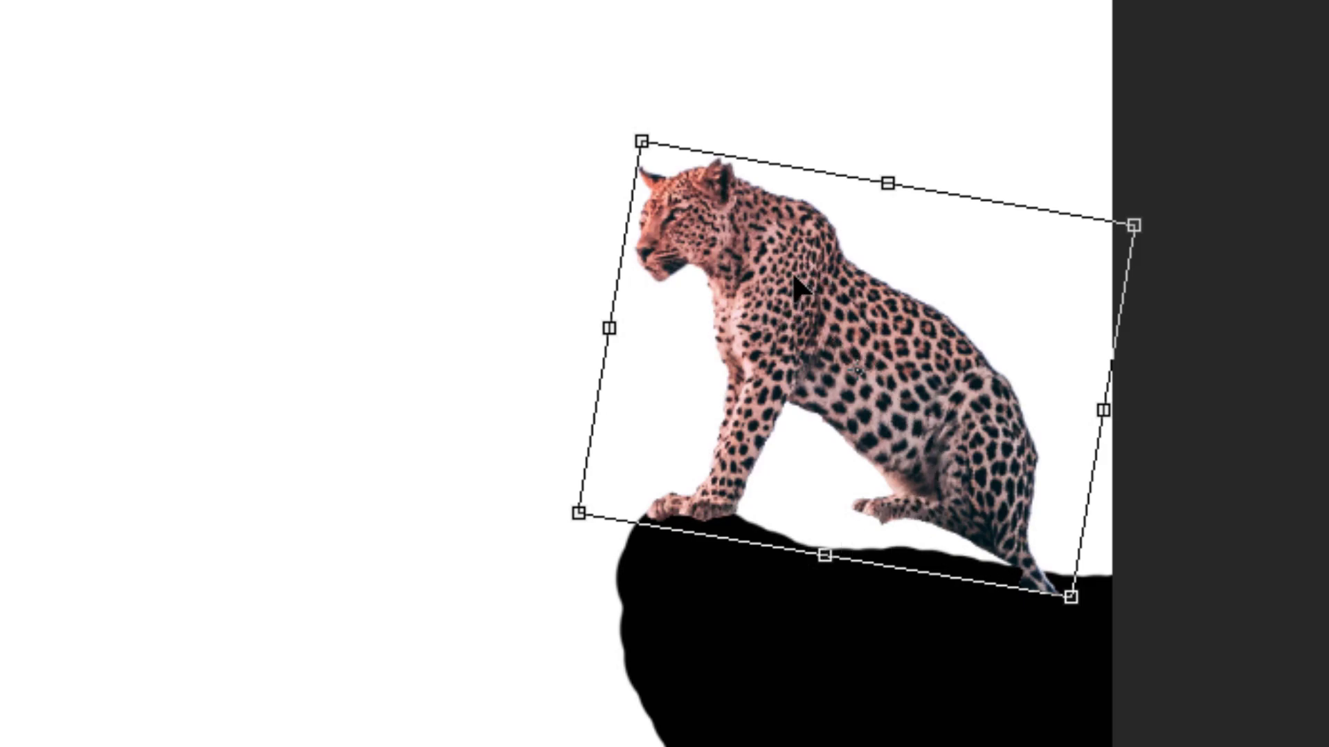
key(Return)
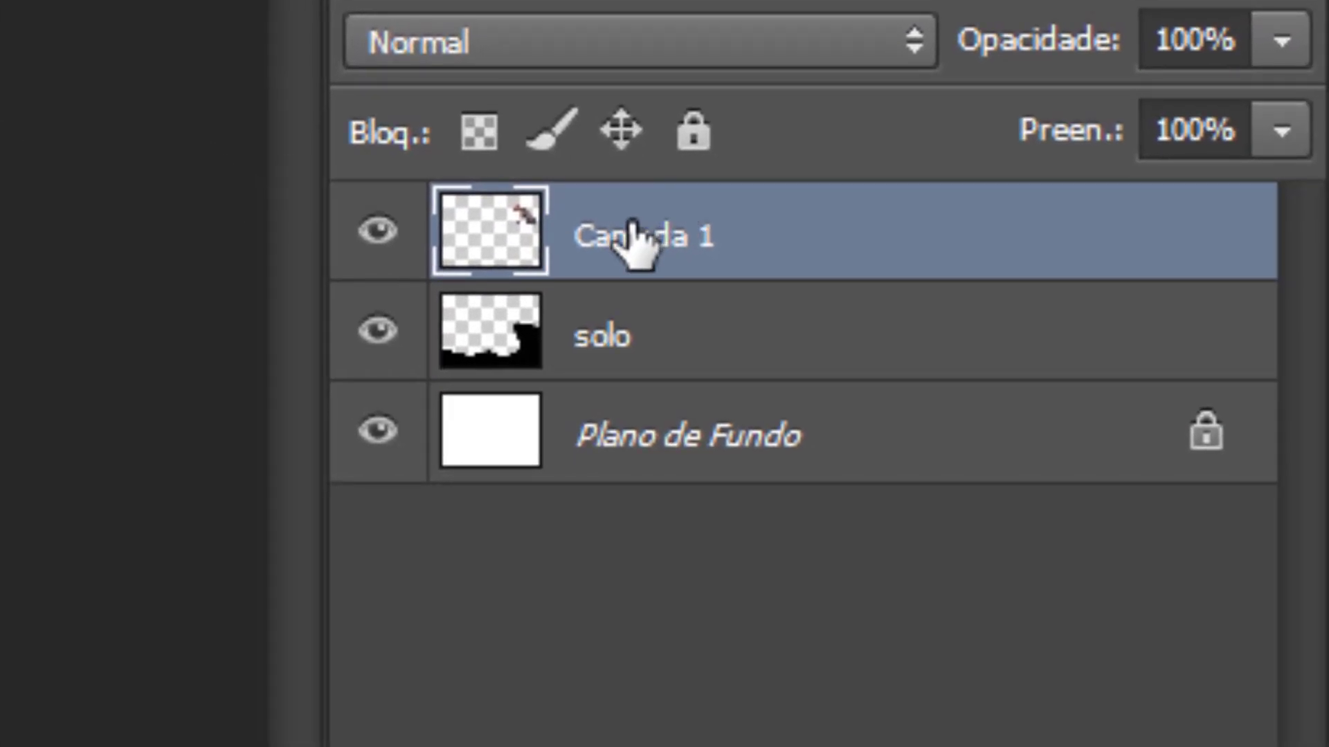
Rename the leopard's layer as "Leopardo".
double_click(633, 237)
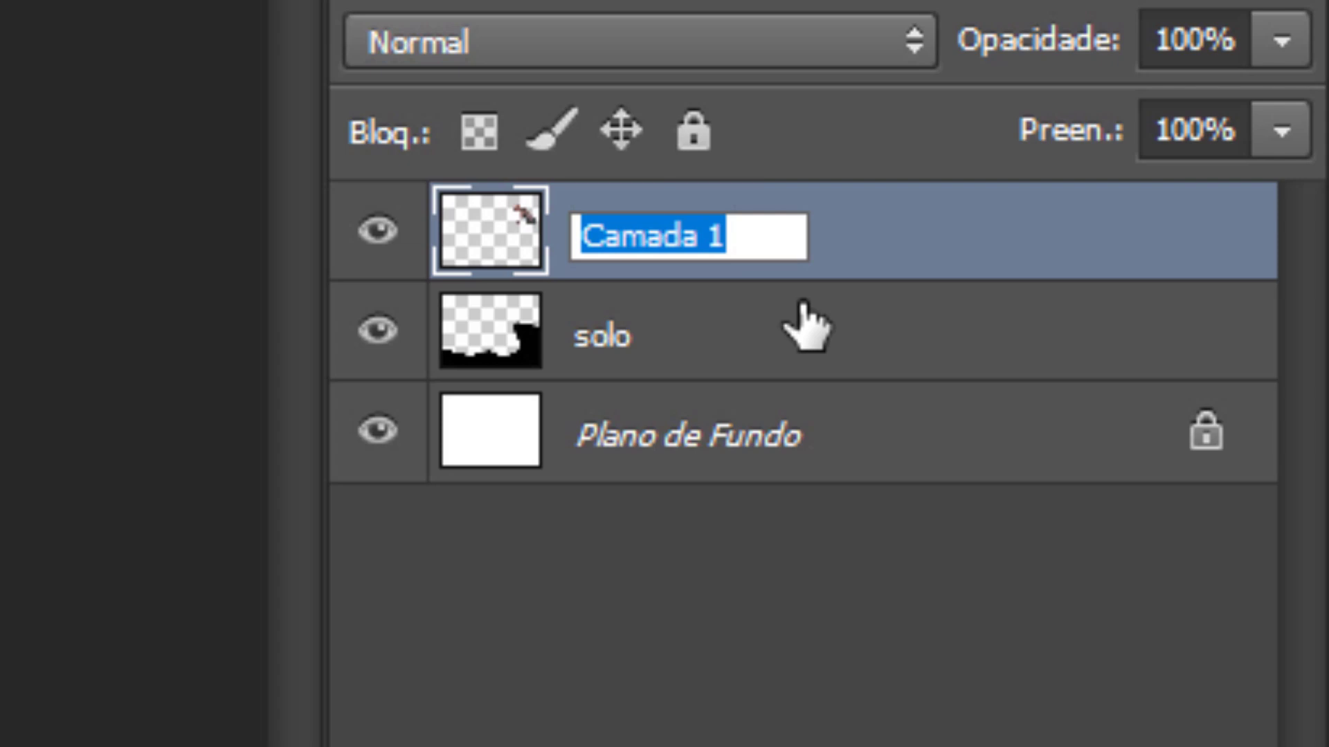
text(Leopardo)
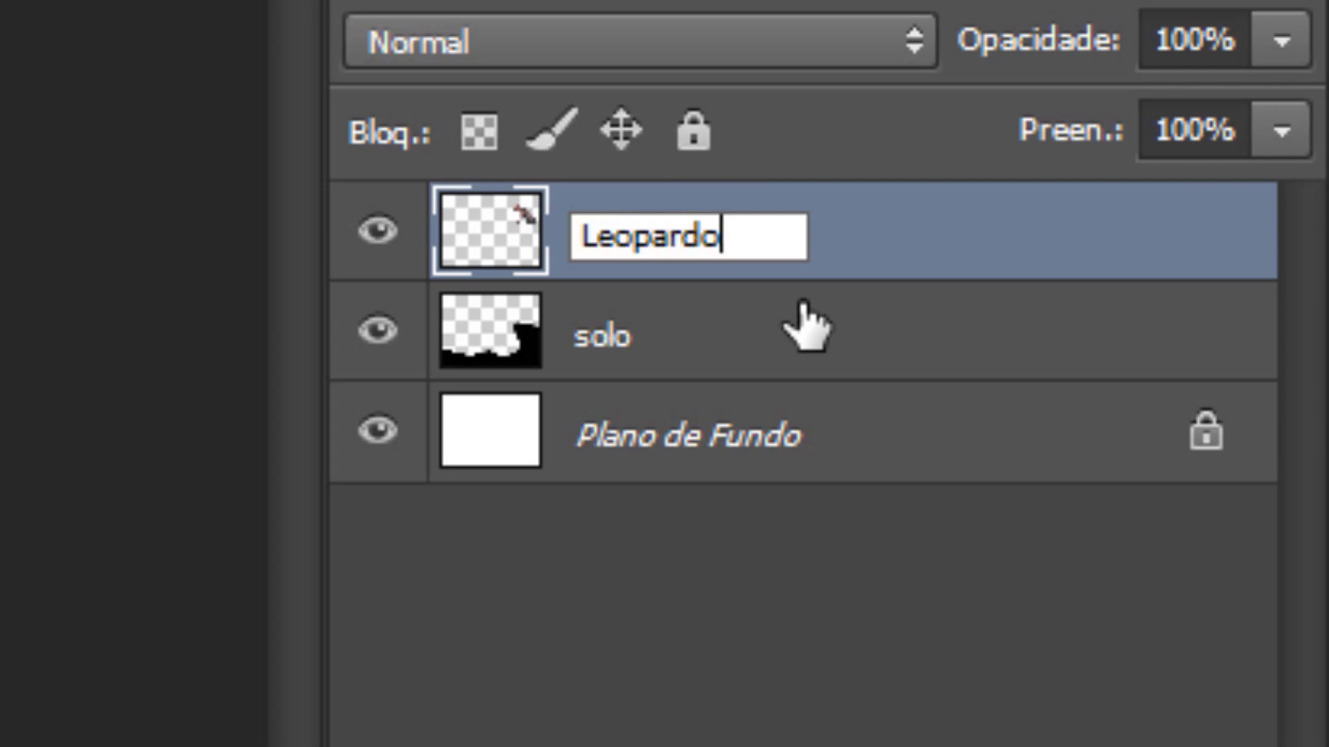
key(Return)
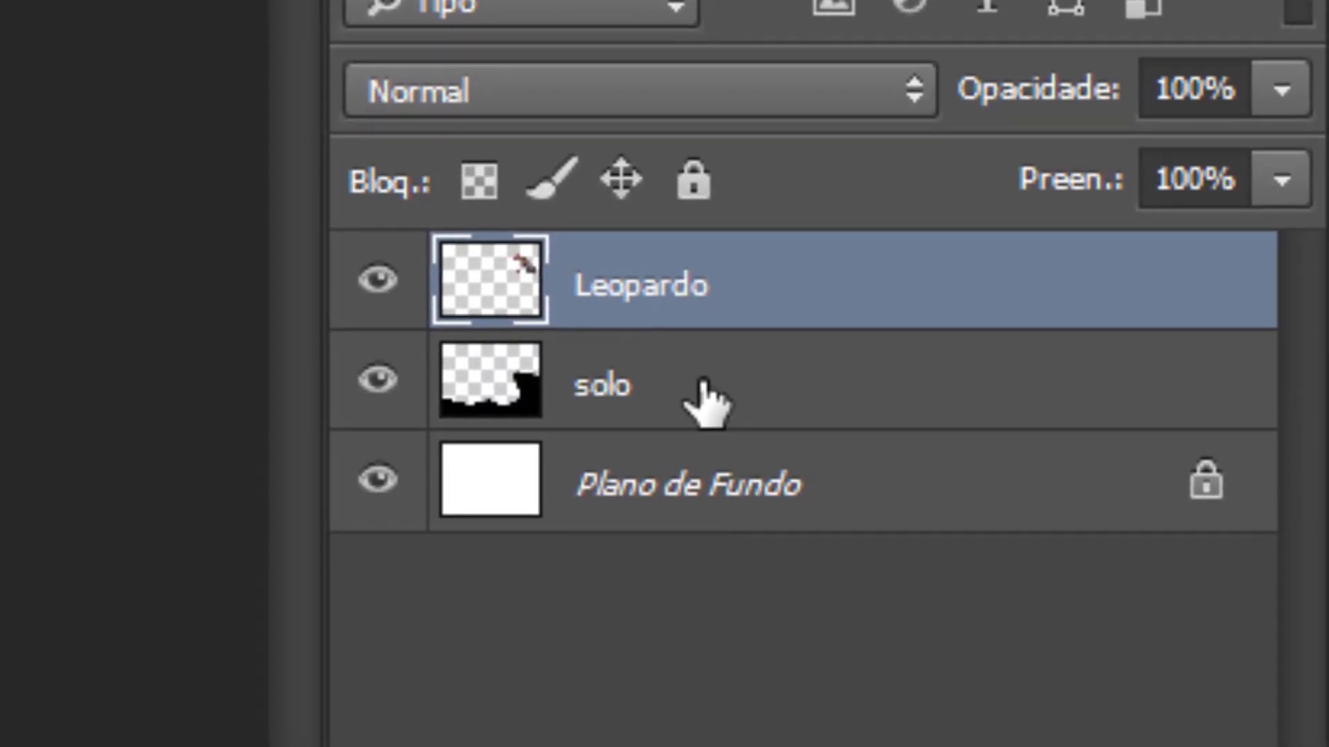
Paint black ground on the "solo" layer to fill the gap beneath the leopard's hind legs, using a smaller brush for the edge.
click(703, 397)
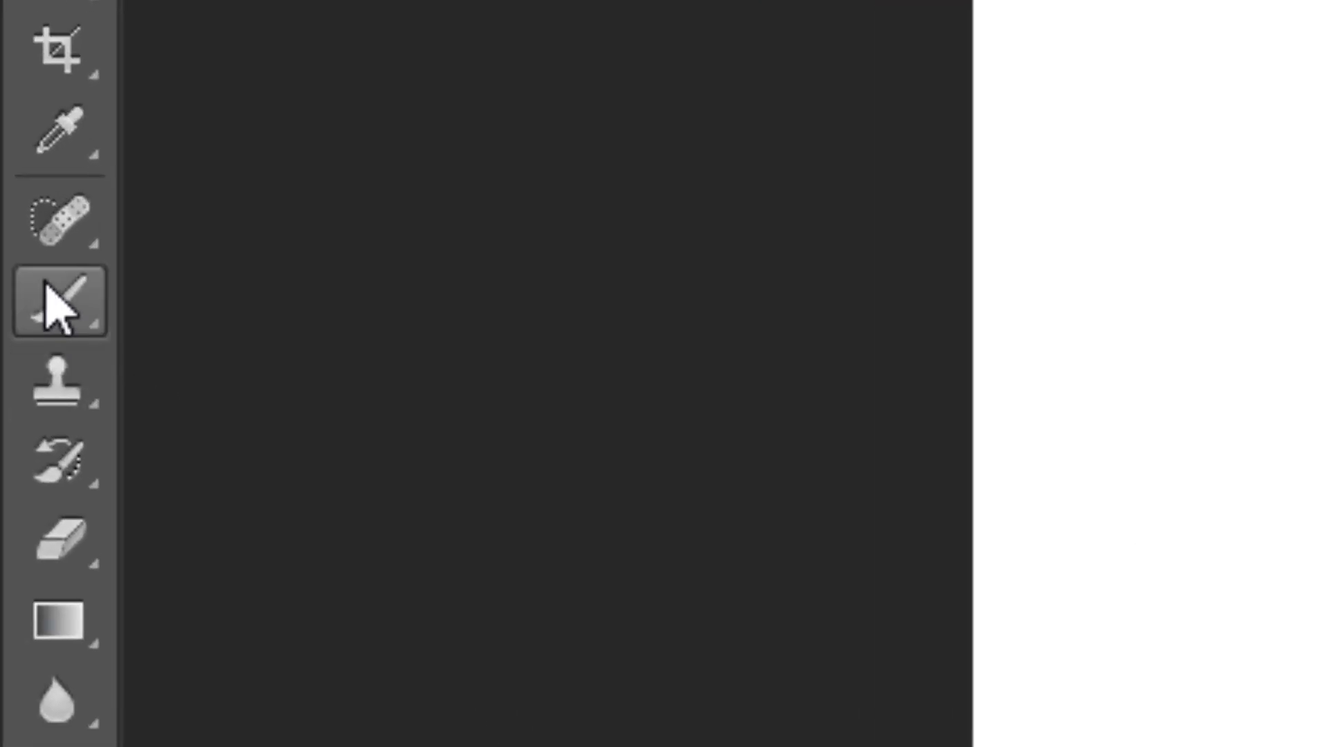
click(47, 287)
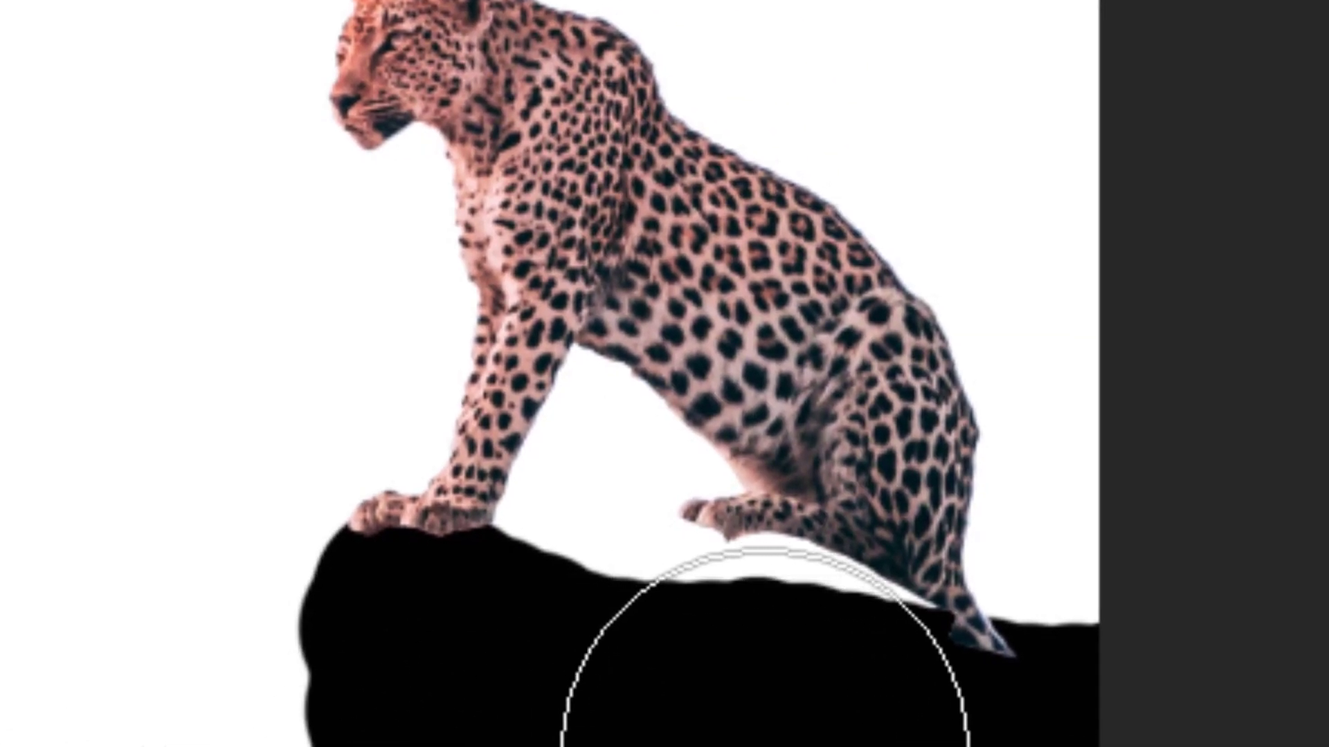
mouse_move(767, 739)
mouse_down()
mouse_move(779, 740)
mouse_move(746, 720)
mouse_up()
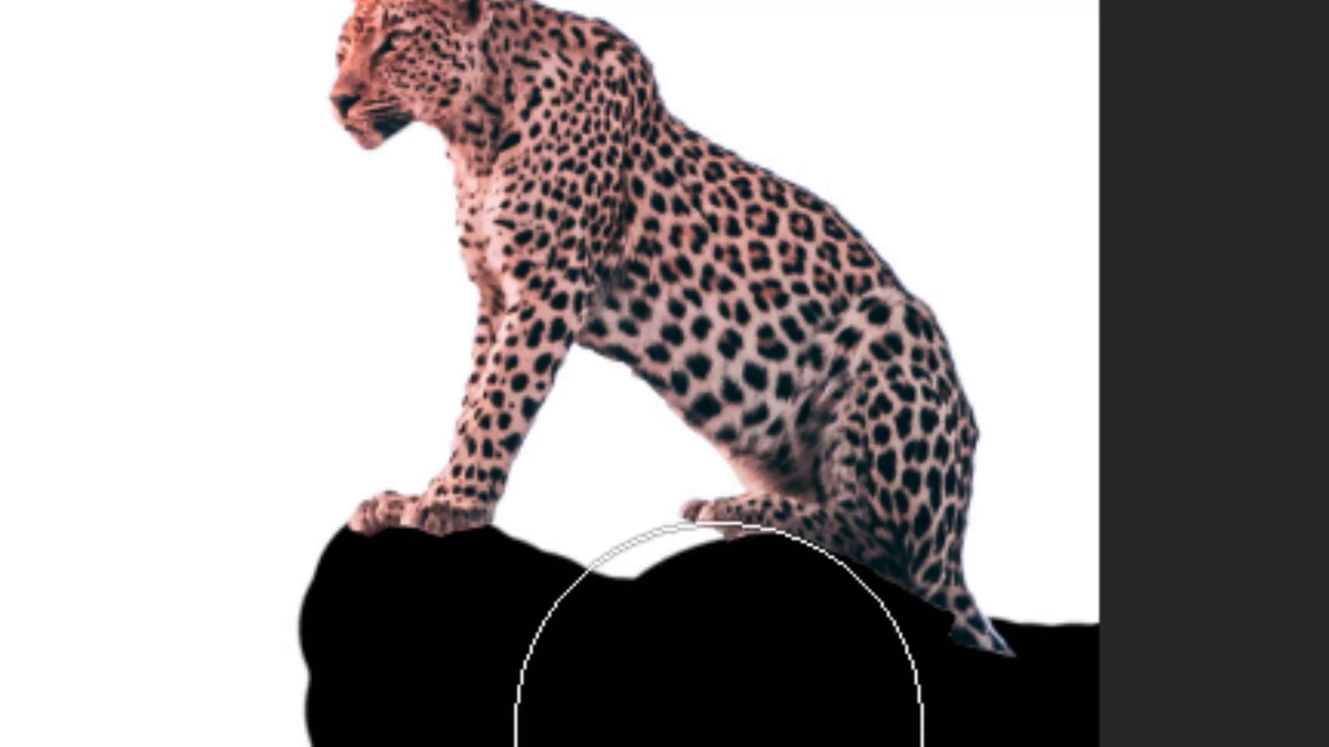
key(bracketleft)
key(bracketleft)
key(bracketleft)
key(bracketleft)
mouse_move(669, 628)
mouse_down()
mouse_move(688, 590)
mouse_move(703, 624)
mouse_move(652, 637)
mouse_move(645, 625)
mouse_move(626, 647)
mouse_move(580, 628)
mouse_move(624, 621)
mouse_up()
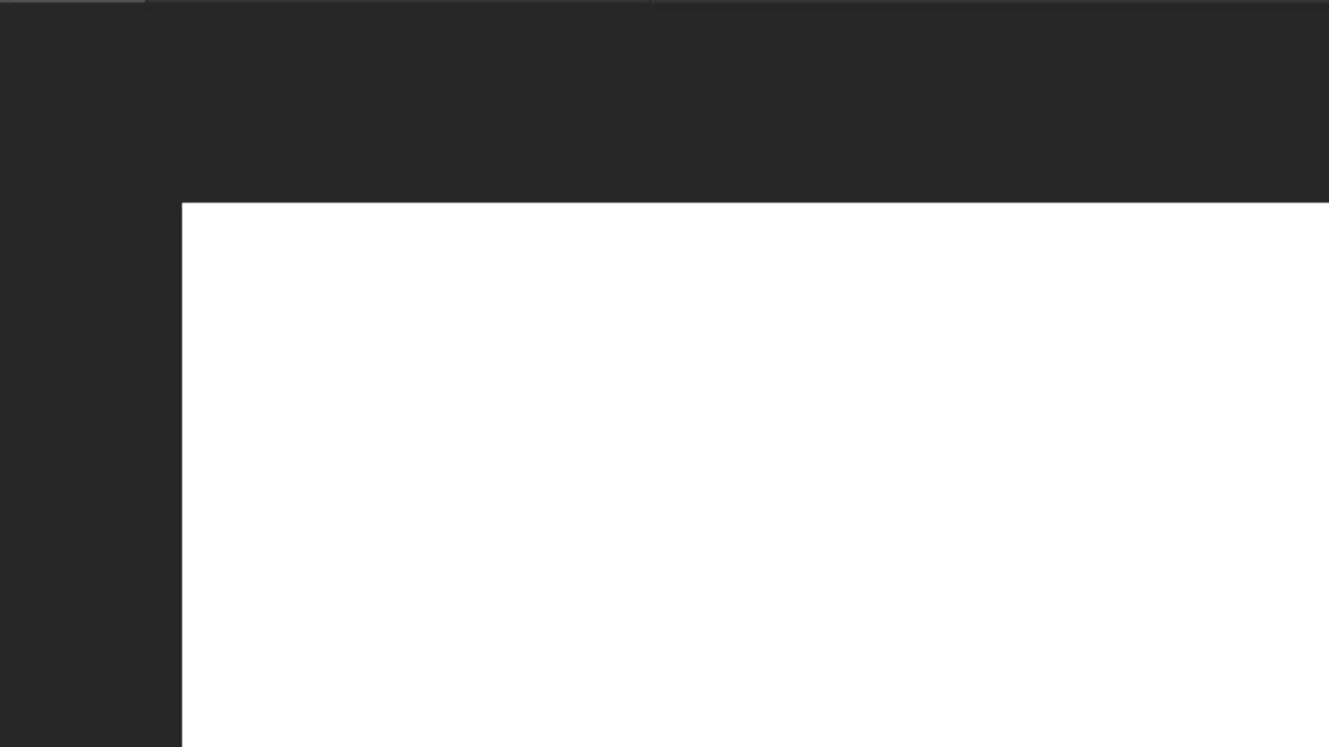
Turn the leopard into a black silhouette by setting its lightness to -100 with Hue/Saturation.
click(335, 25)
mouse_move(393, 106)
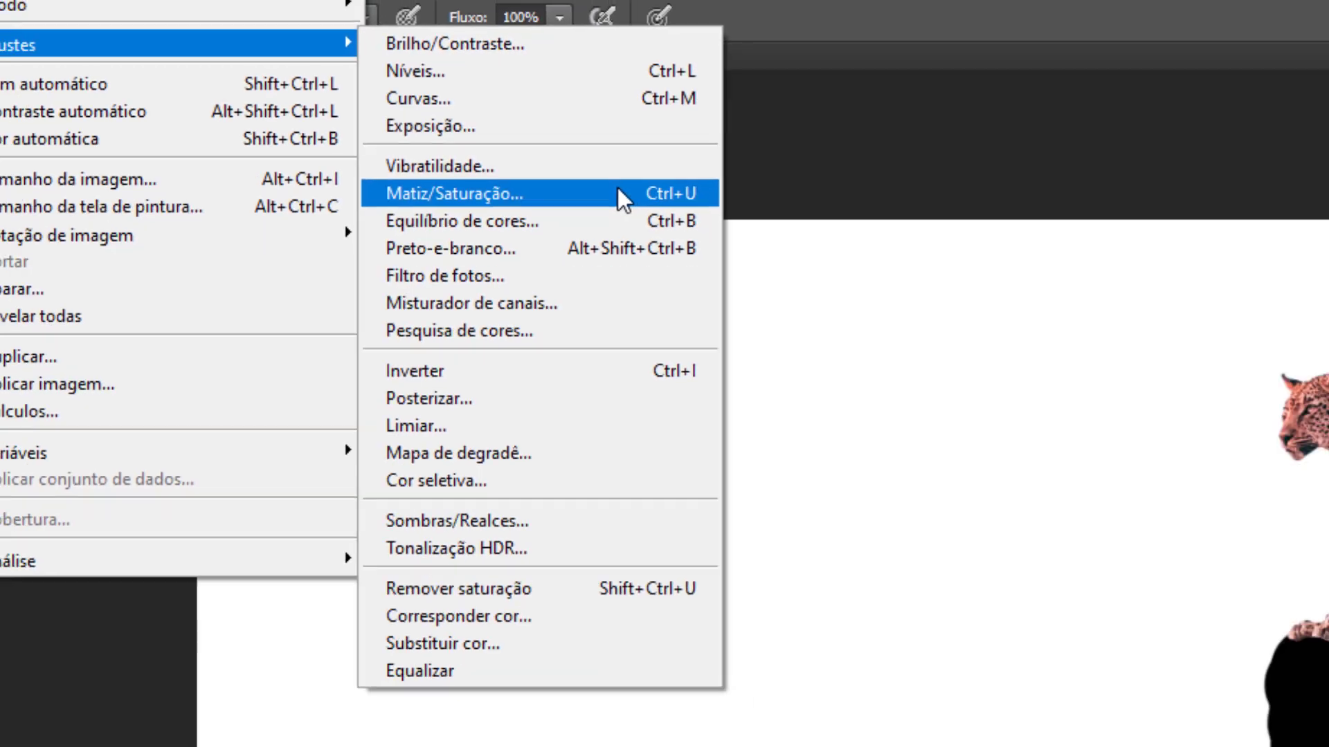
click(1024, 360)
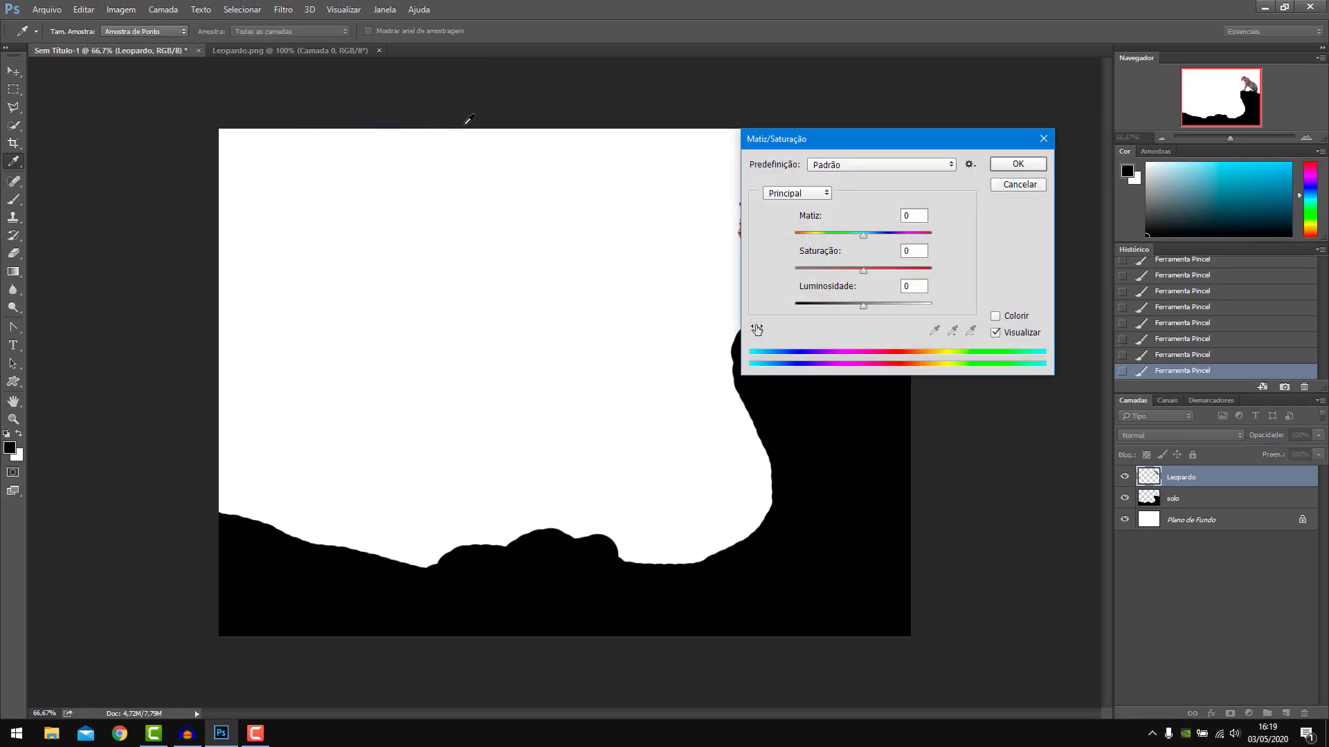
drag(888, 143, 597, 125)
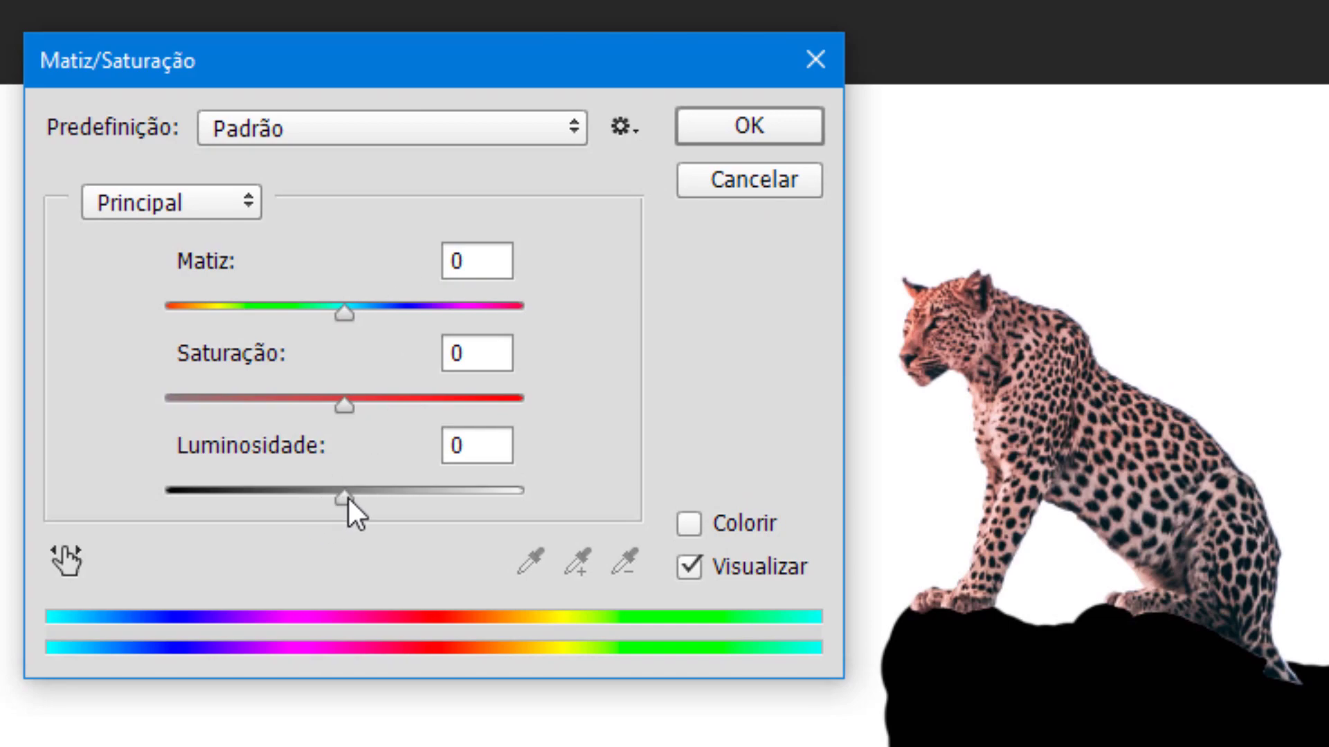
drag(347, 498, 164, 476)
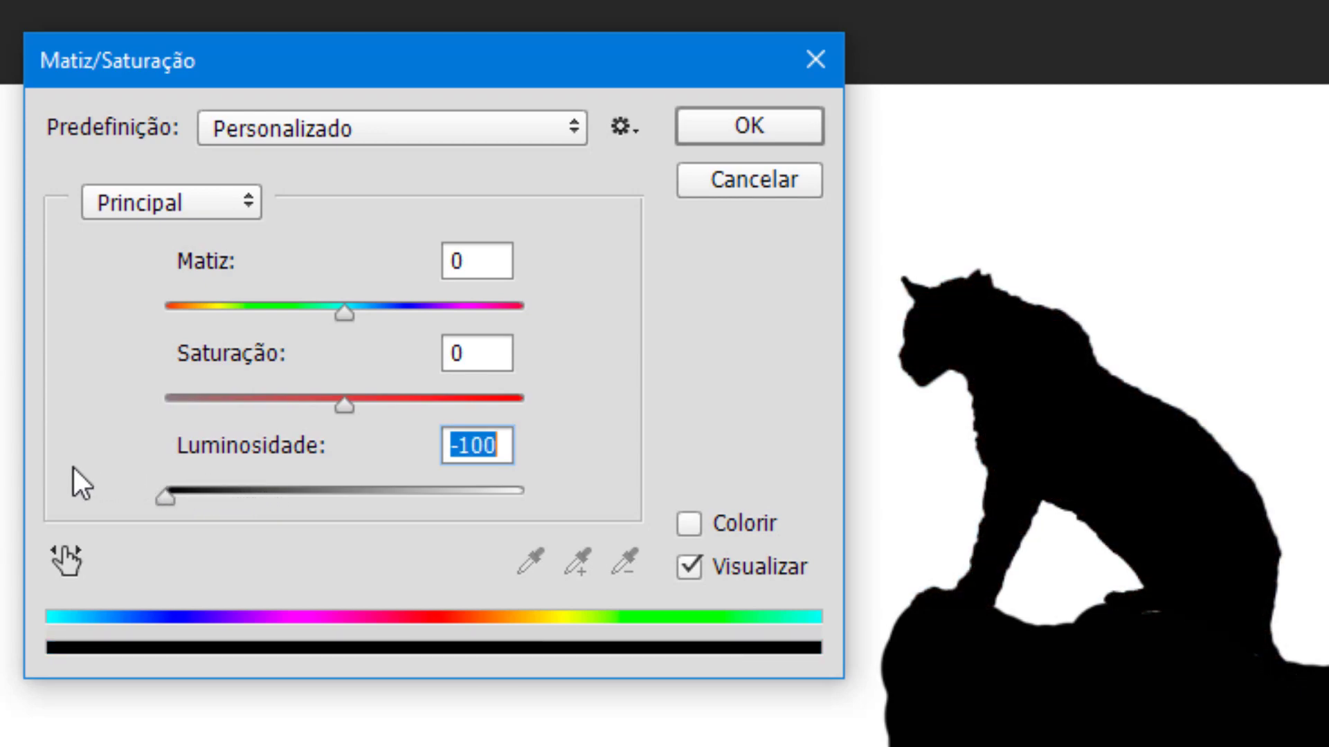
click(764, 125)
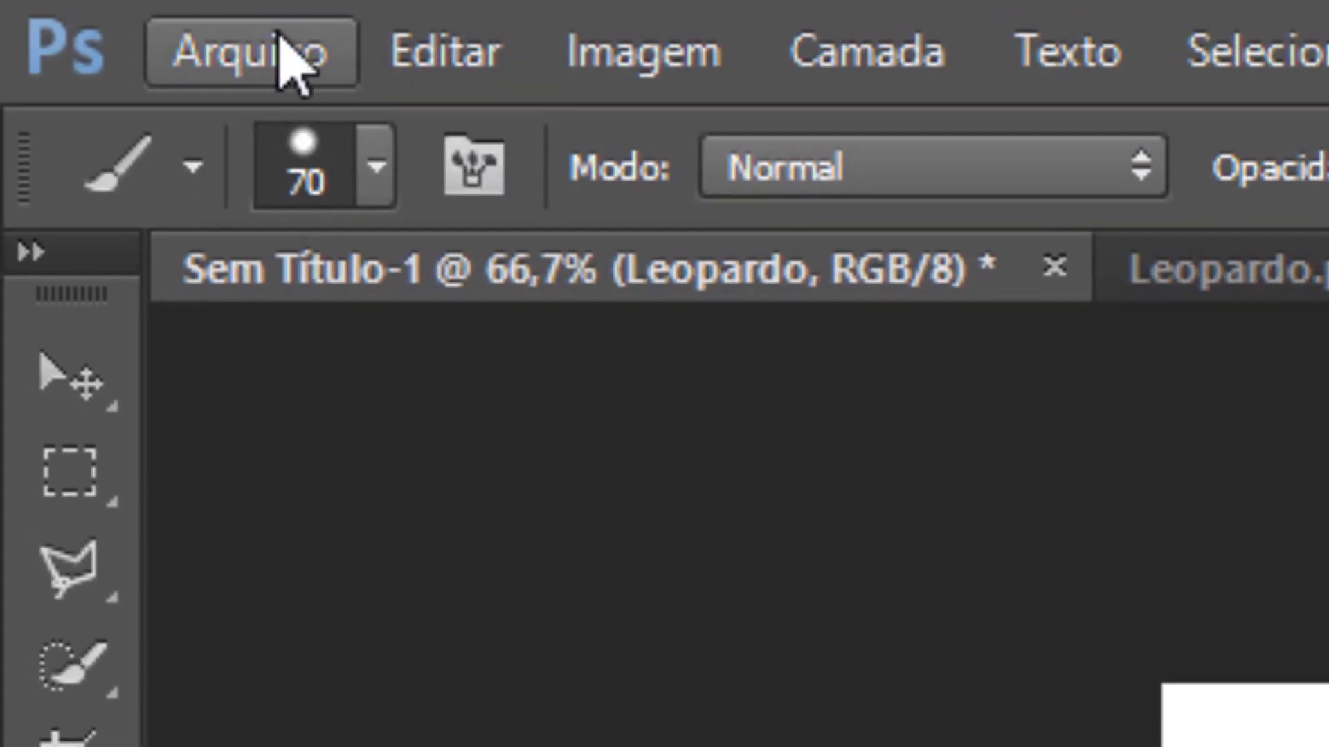
Open jaguar.png from the "Nova pasta" folder, leaving its missing colour profile as is.
click(280, 42)
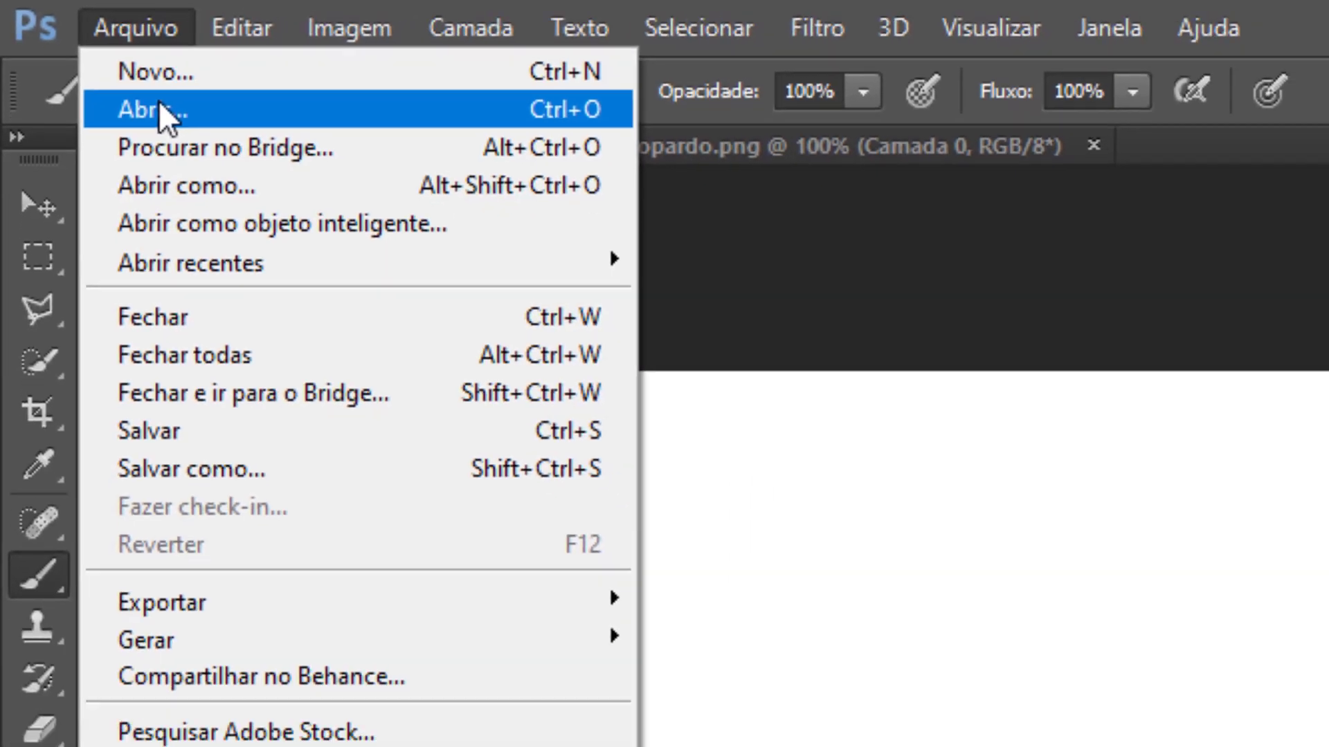
click(159, 109)
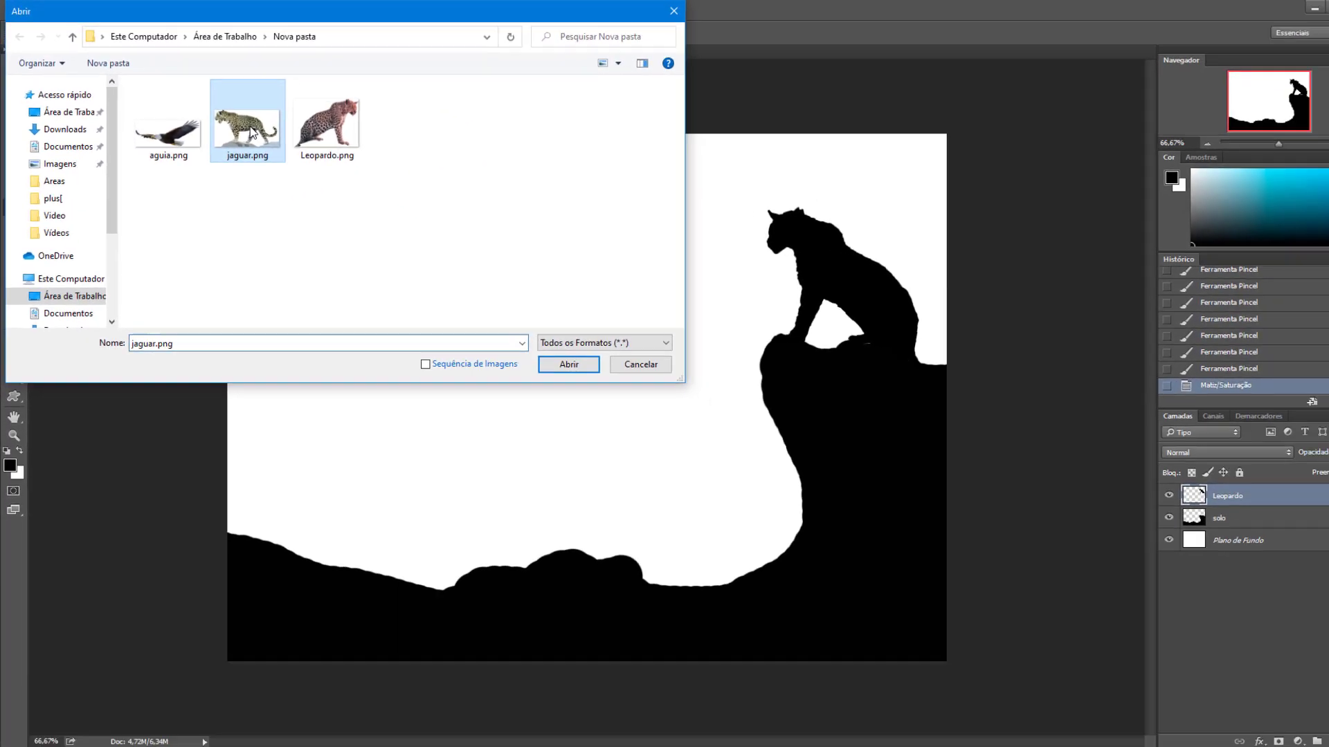
double_click(446, 235)
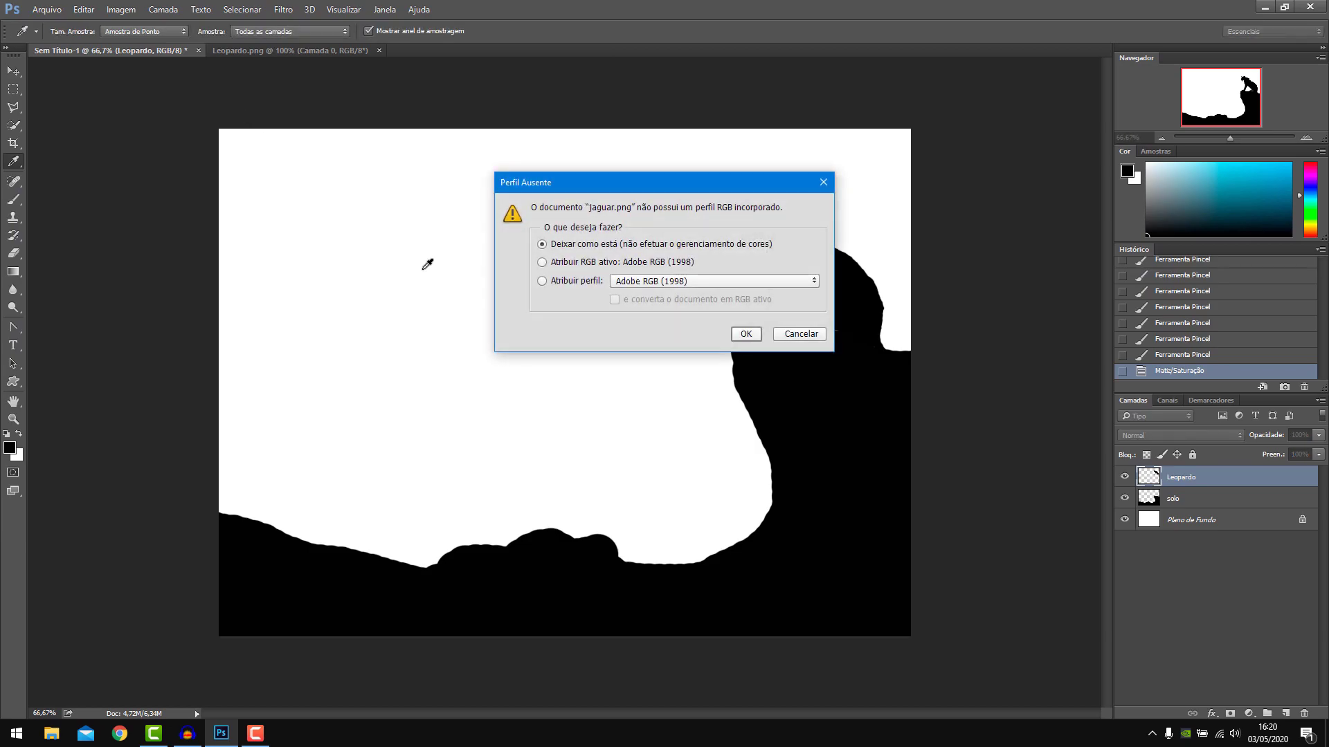
click(745, 335)
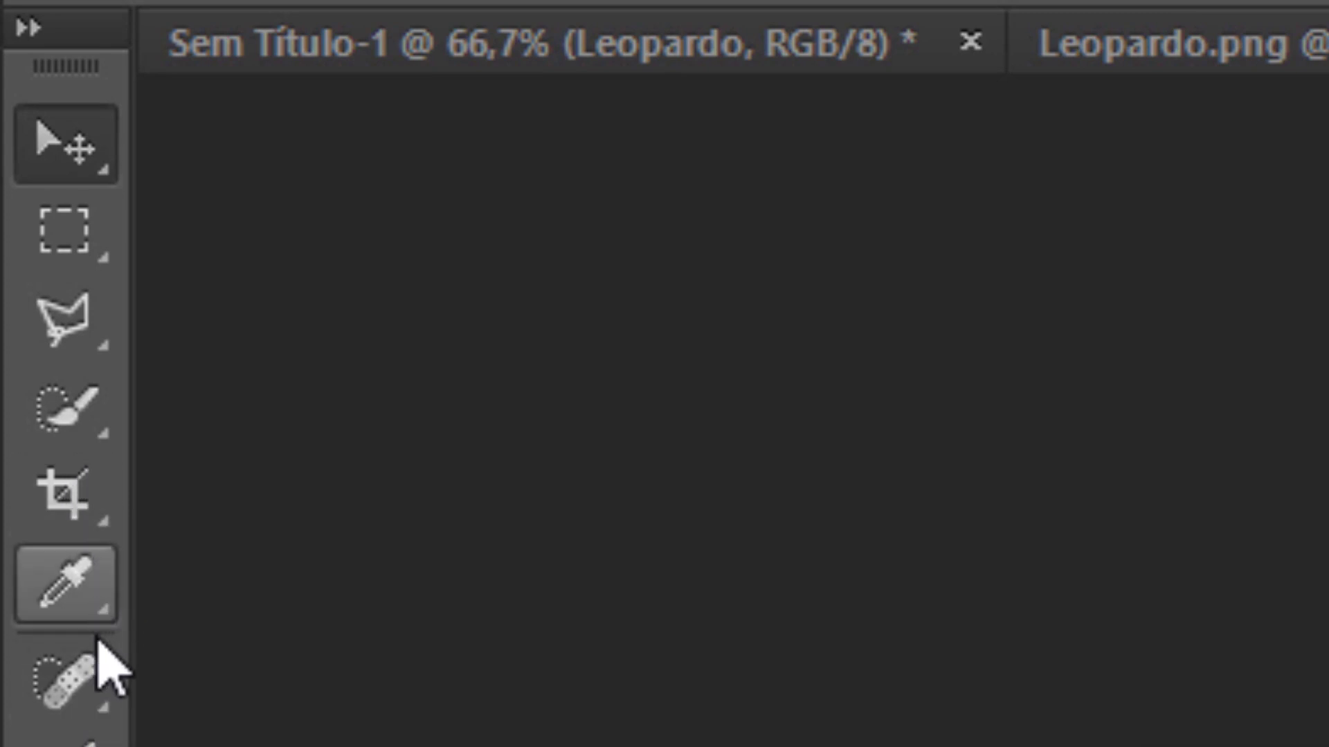
Select the white background around the jaguar with the Magic Wand and invert the selection to the animal and rocks.
click(64, 414)
click(260, 465)
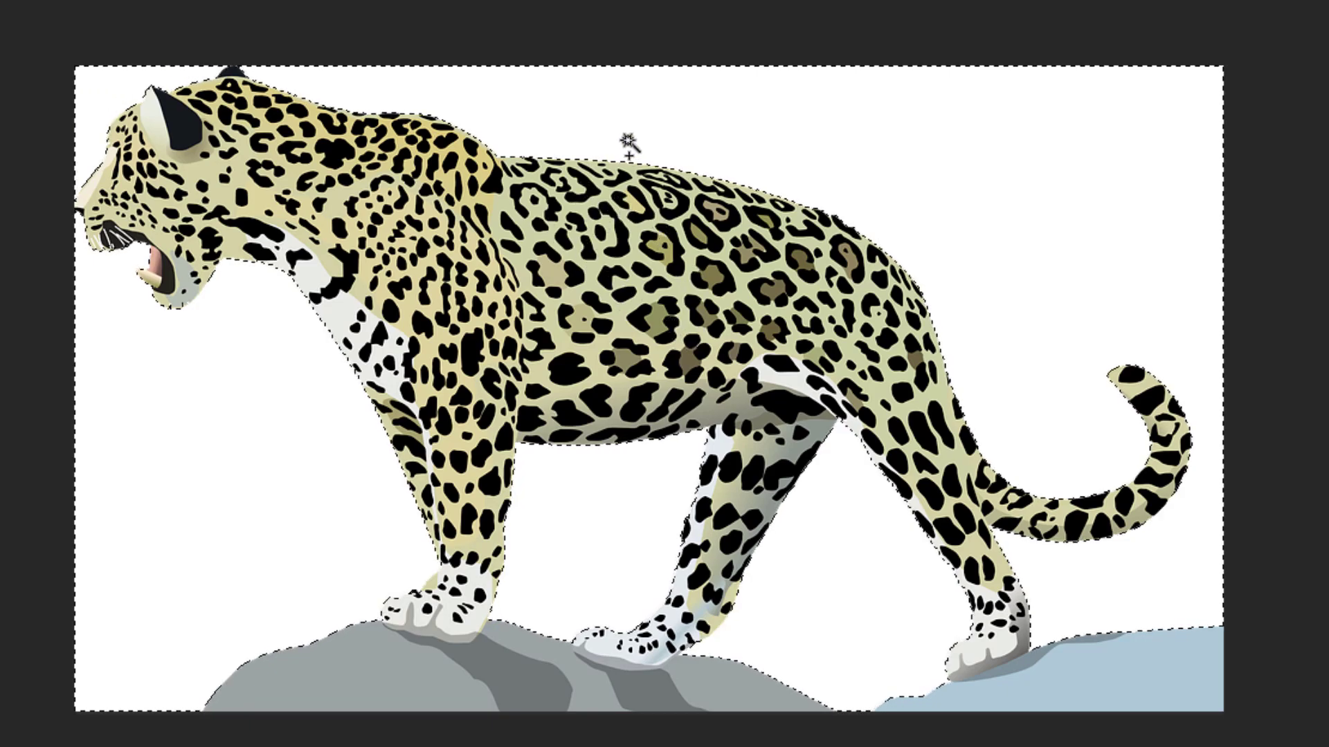
right_click(641, 199)
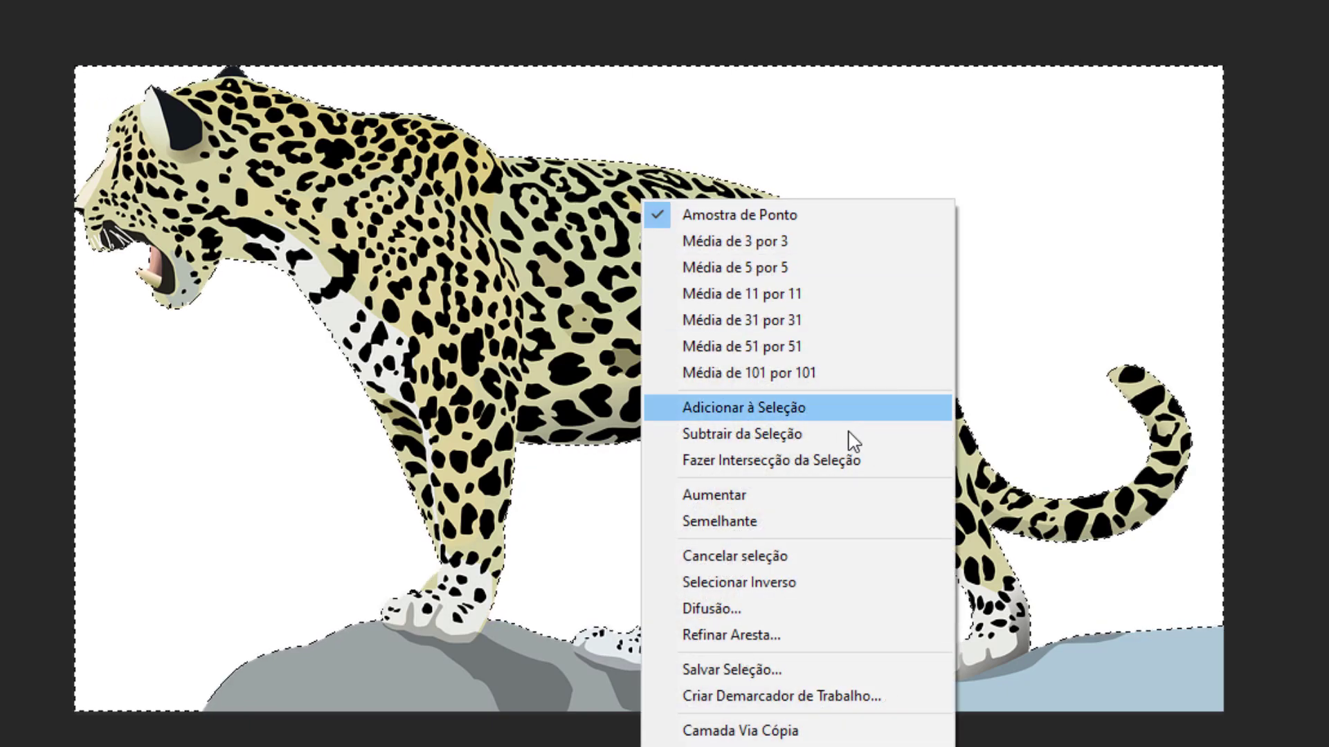
click(796, 585)
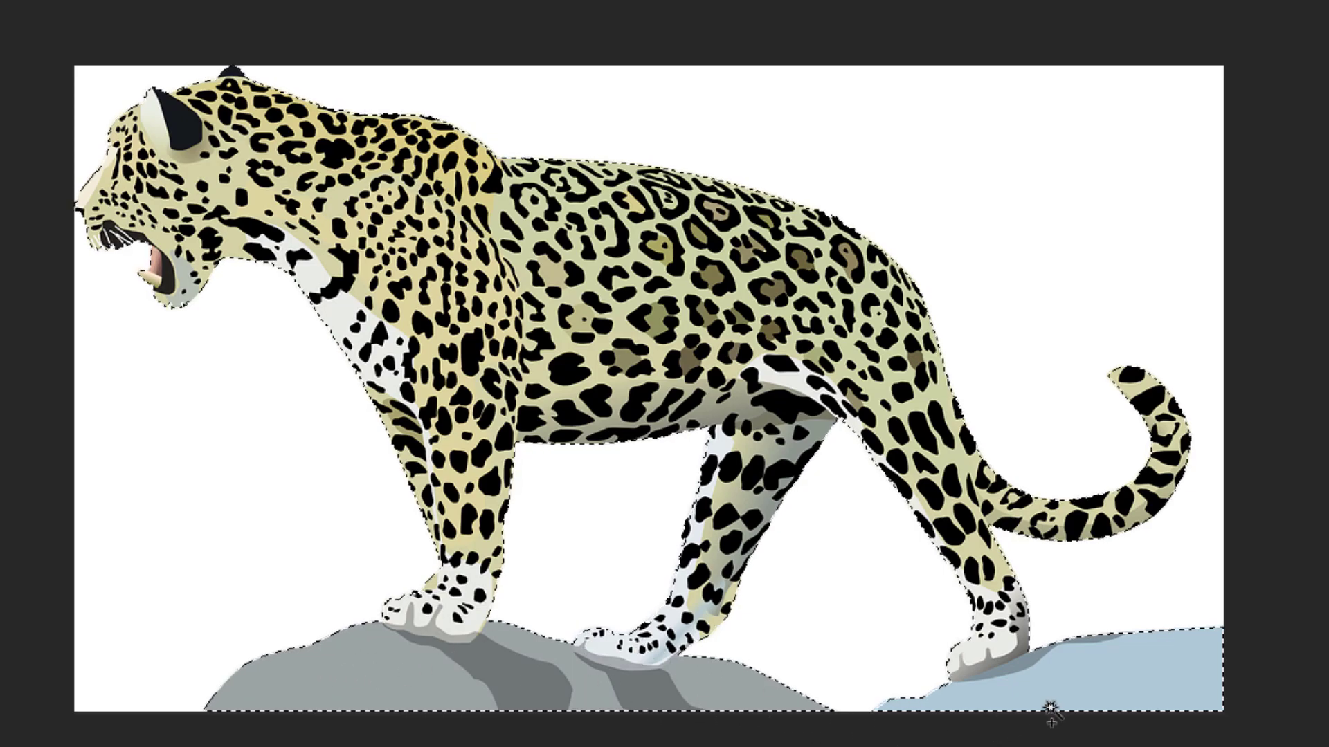
Copy the selected jaguar and paste it into the ground document.
key(ctrl+c)
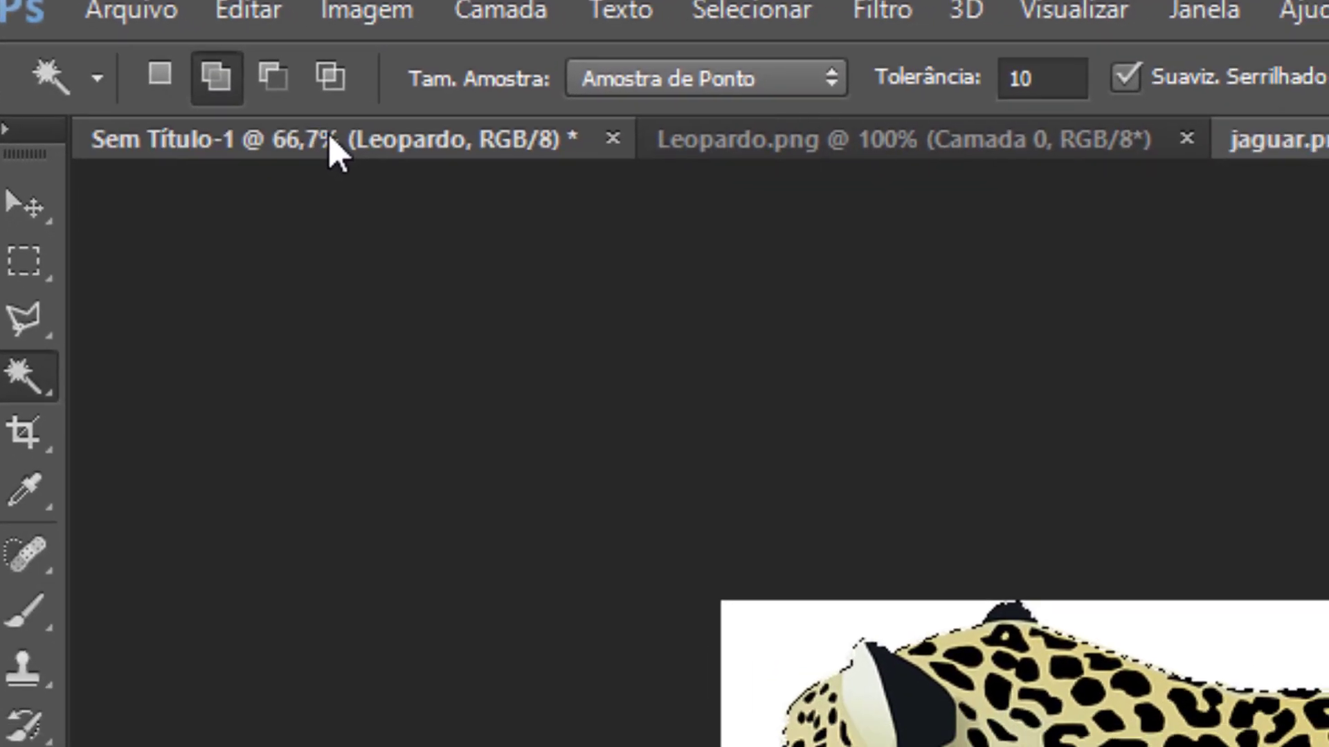
click(336, 142)
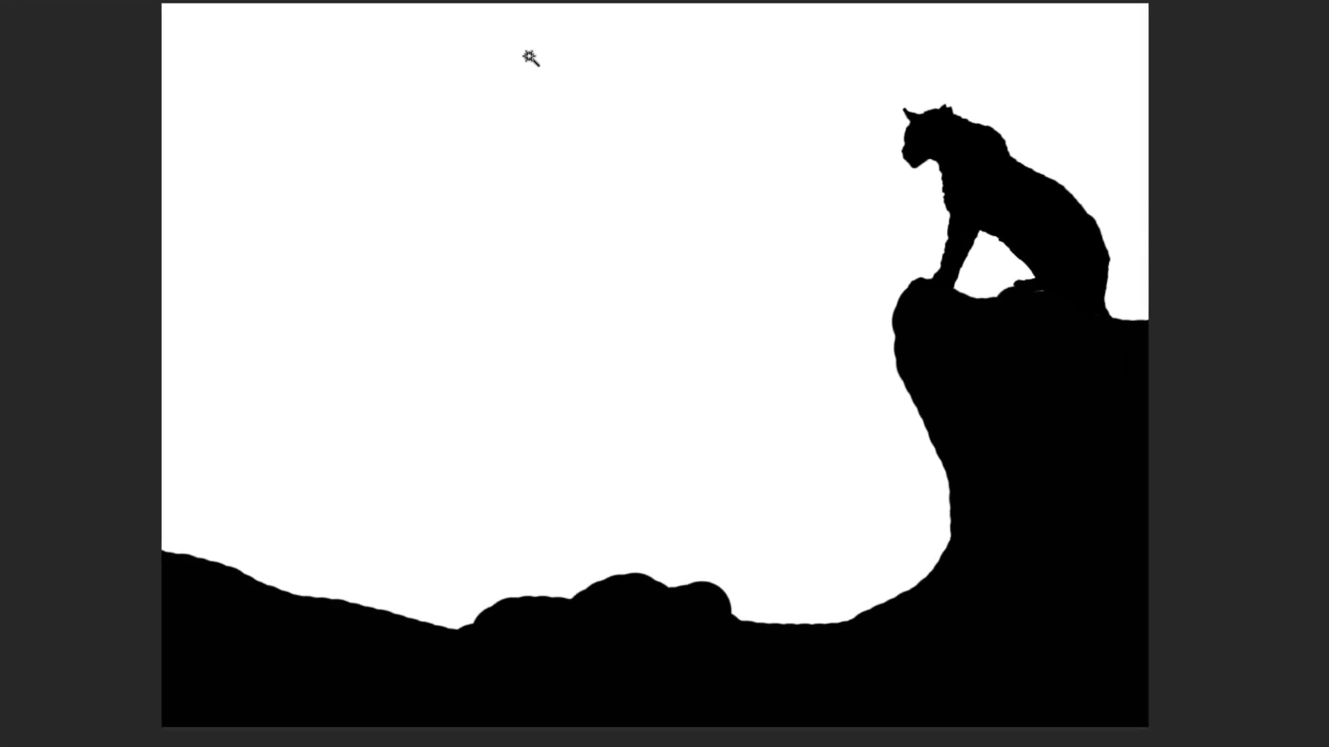
key(ctrl+v)
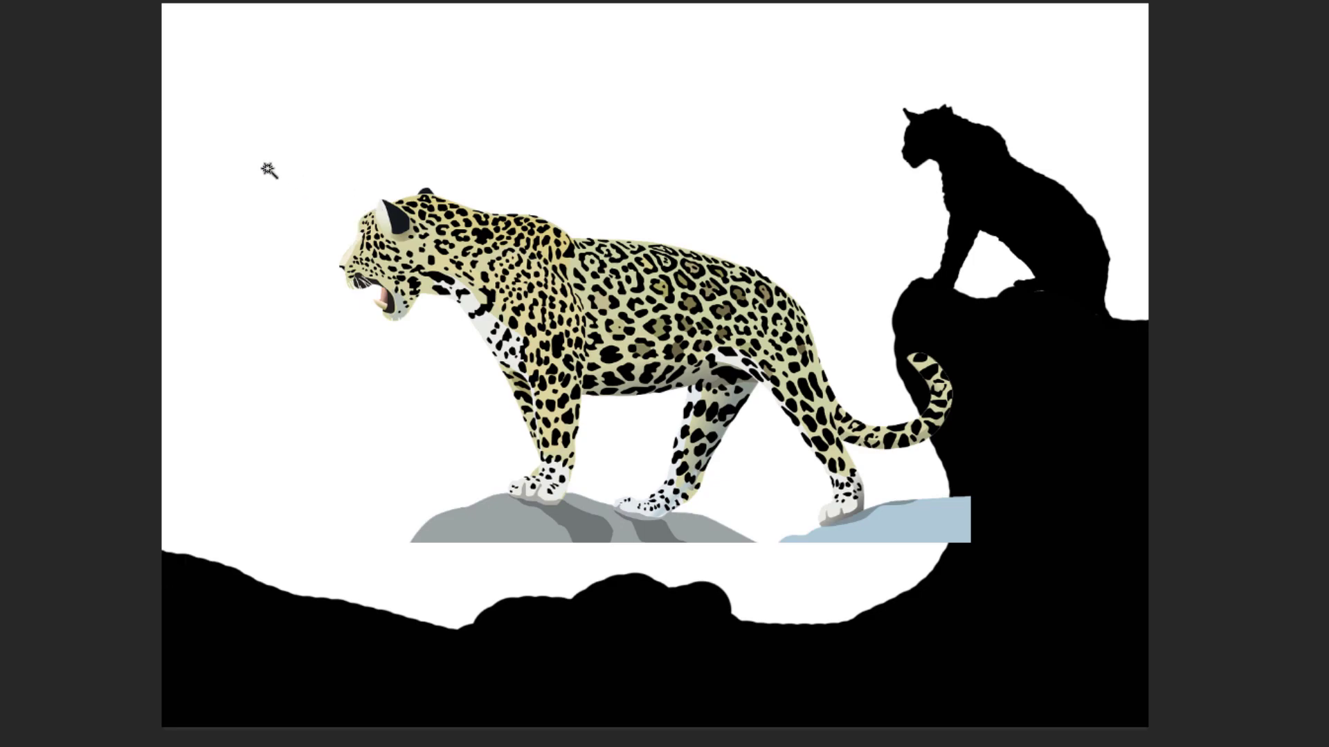
Scale the jaguar down to roughly half its size with Free Transform and move it above the ground beside the cliff.
key(ctrl+t)
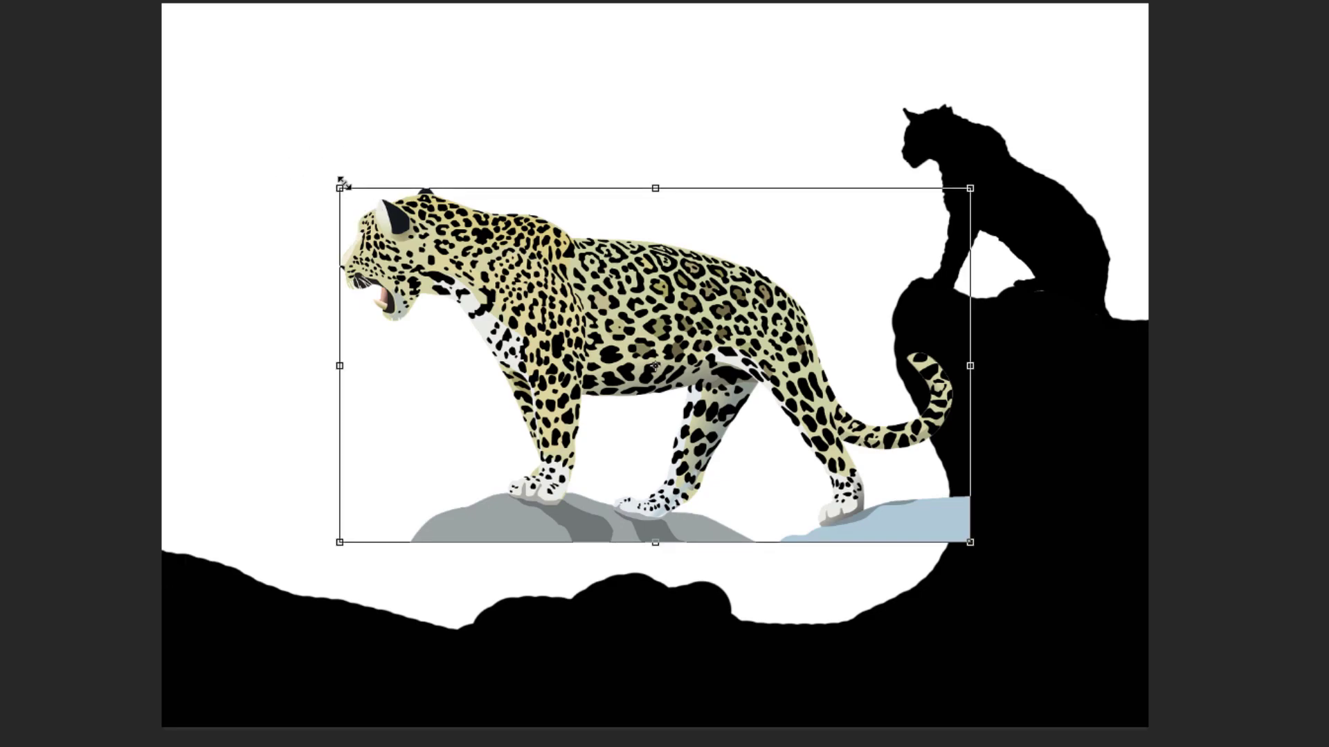
drag(343, 185, 674, 393)
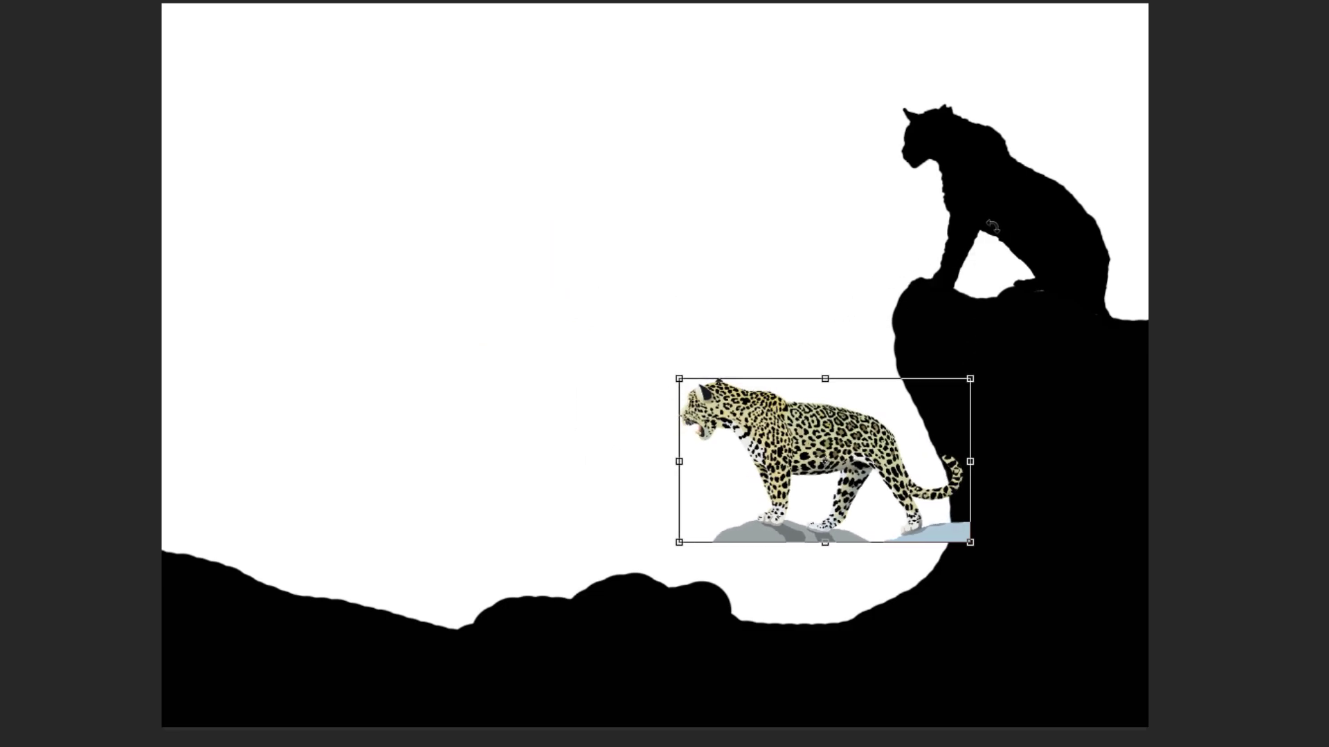
drag(792, 419, 723, 433)
drag(607, 387, 647, 413)
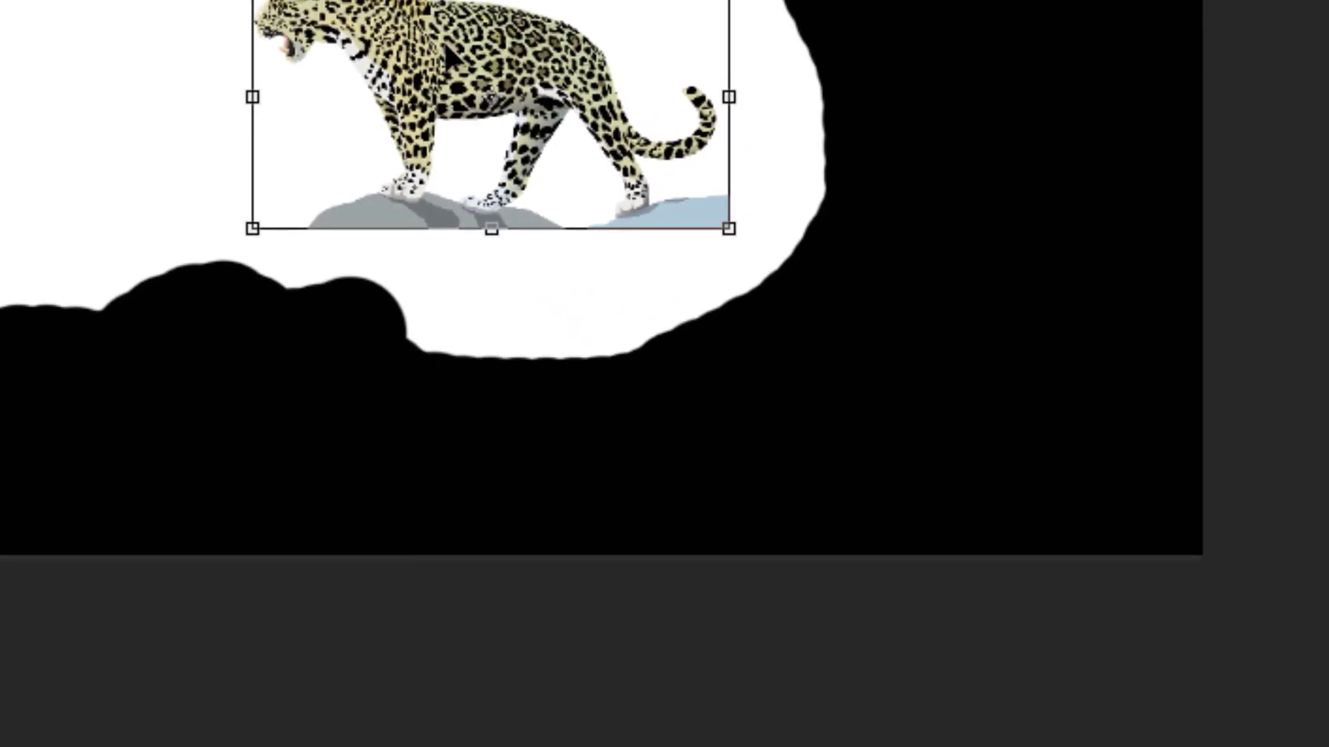
Flip the jaguar horizontally, rotate it slightly counter-clockwise and seat it on the rounded mound left of the cliff.
right_click(939, 273)
click(679, 612)
drag(892, 300, 954, 477)
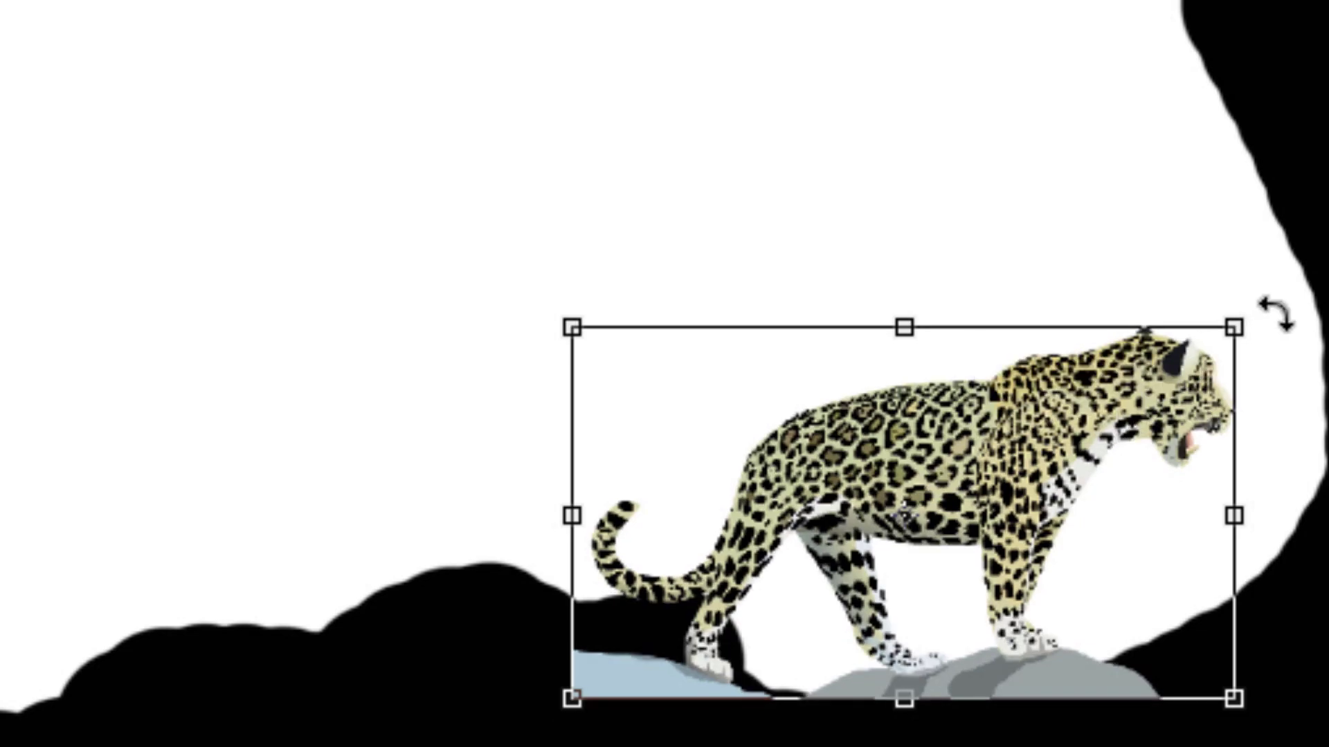
drag(1275, 303, 1234, 255)
drag(1035, 423, 475, 329)
drag(824, 134, 831, 184)
mouse_move(500, 367)
mouse_down()
mouse_move(483, 367)
mouse_move(505, 364)
mouse_move(507, 380)
mouse_up()
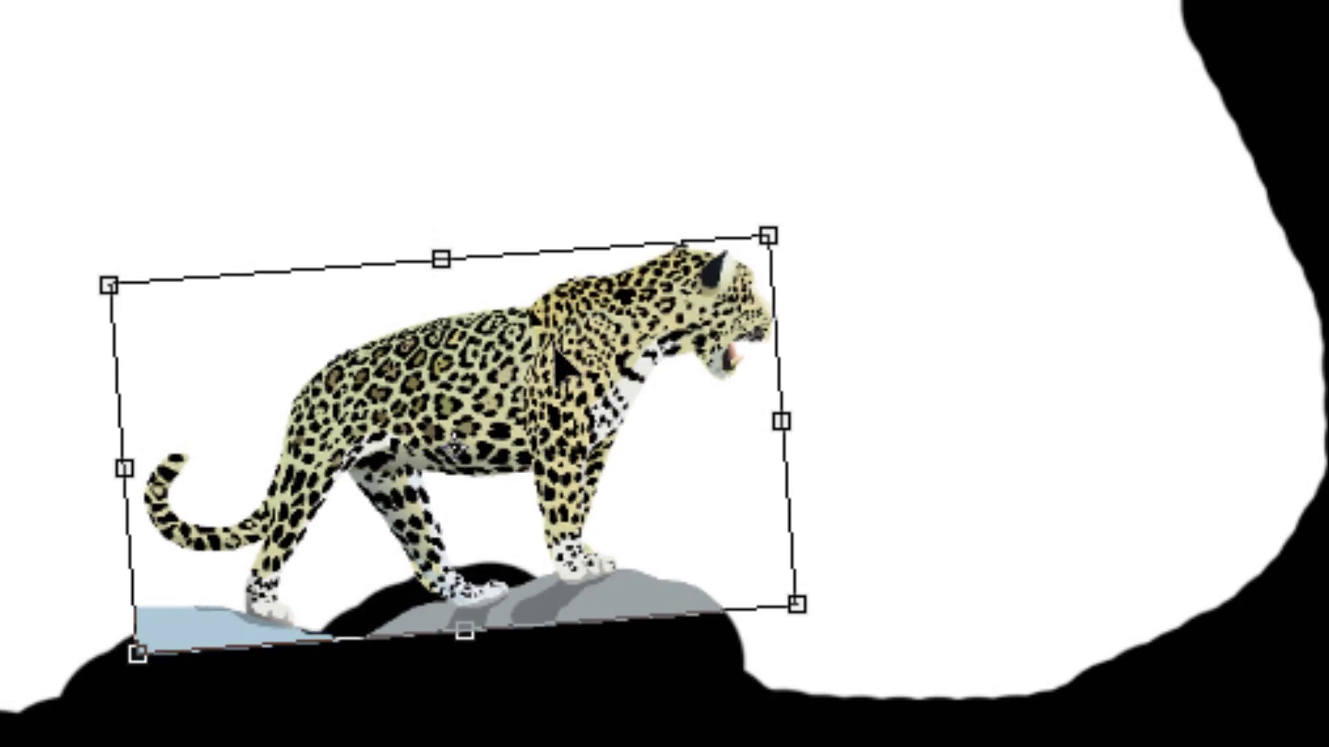
key(Return)
Rename the pasted jaguar's layer as "Jaguar".
key(w)
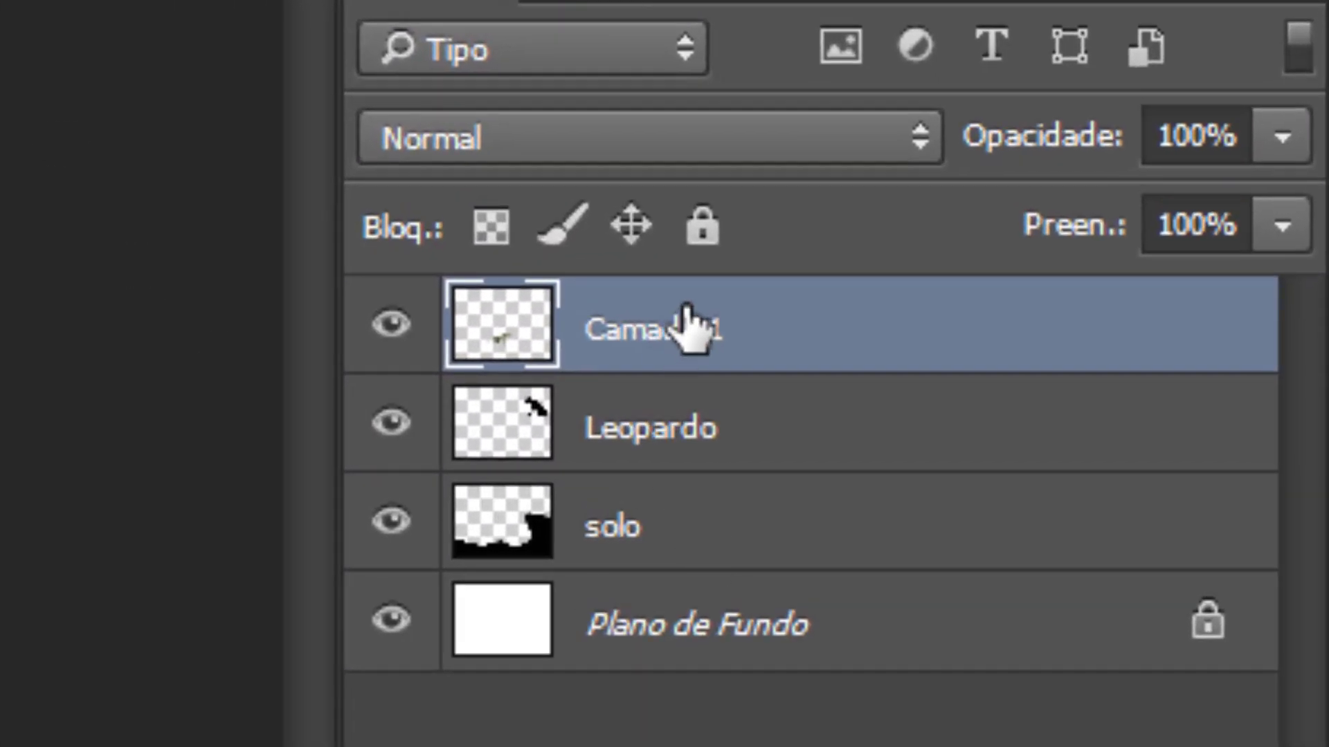
double_click(682, 322)
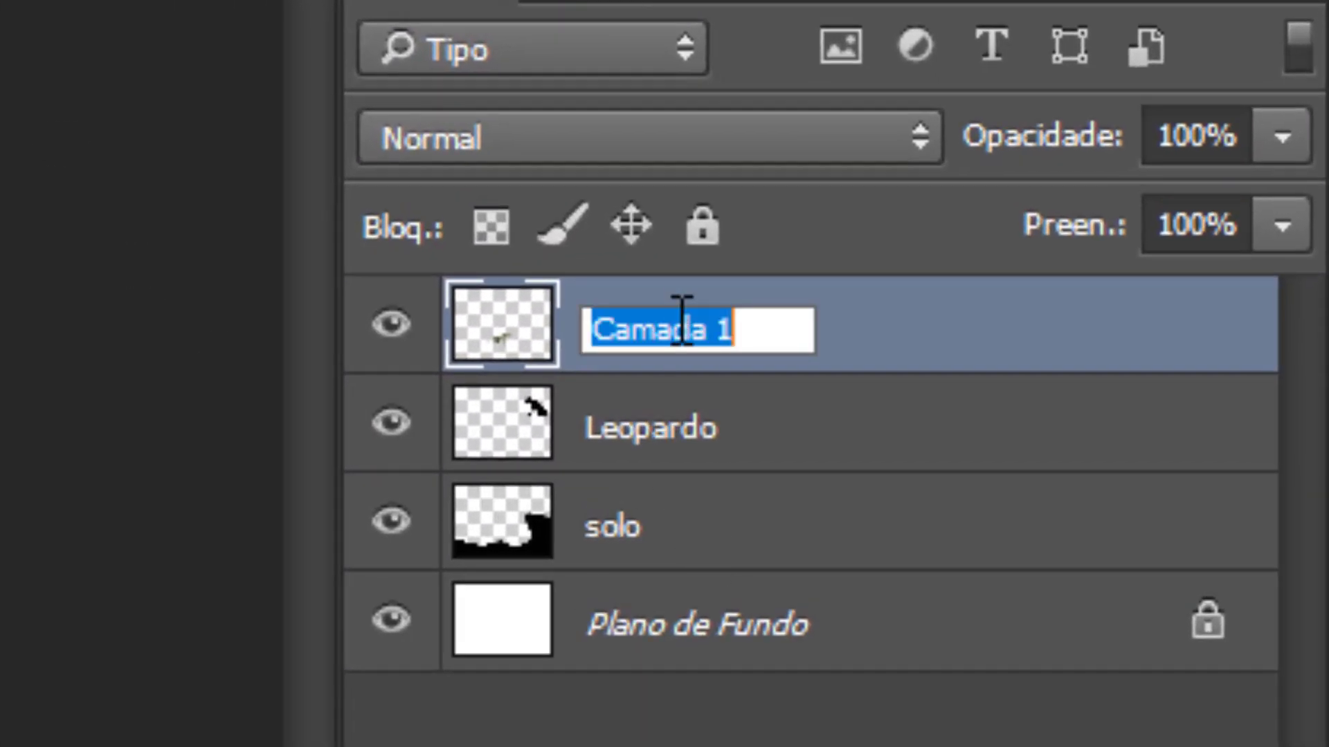
text(Jaguar)
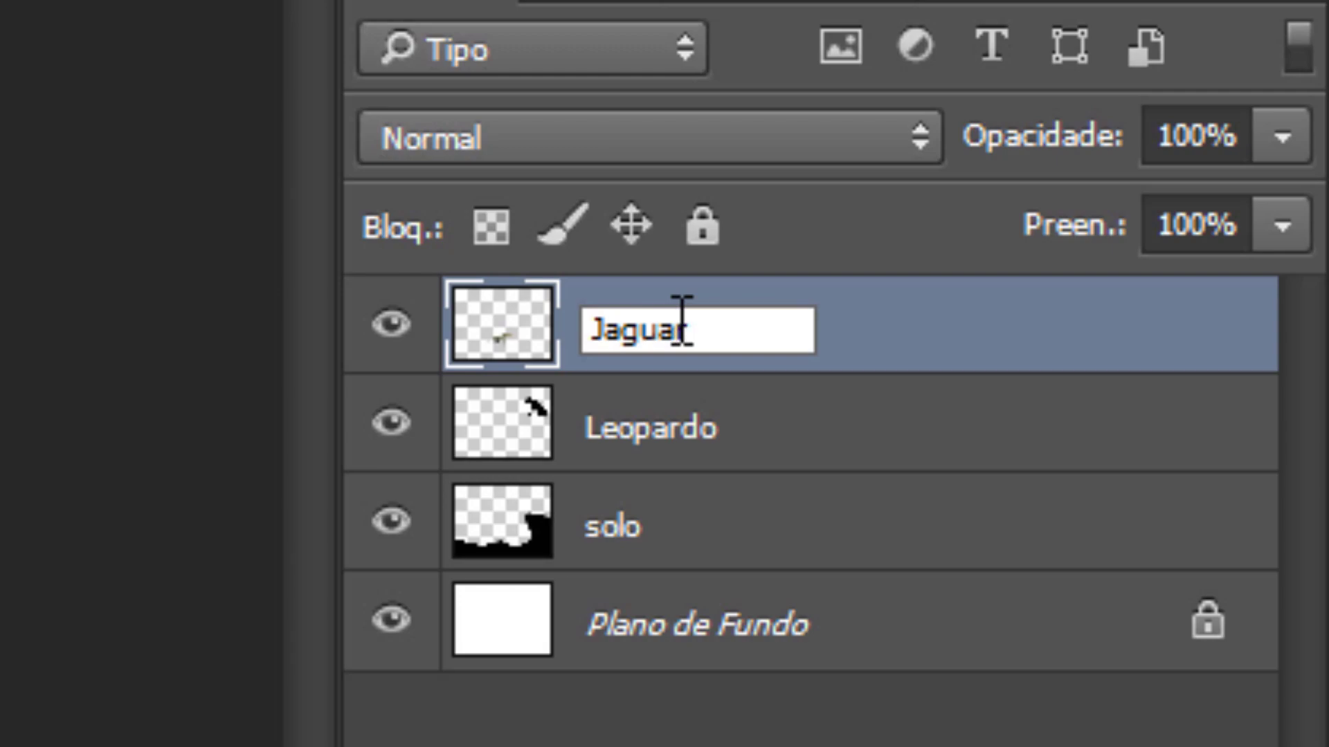
key(Return)
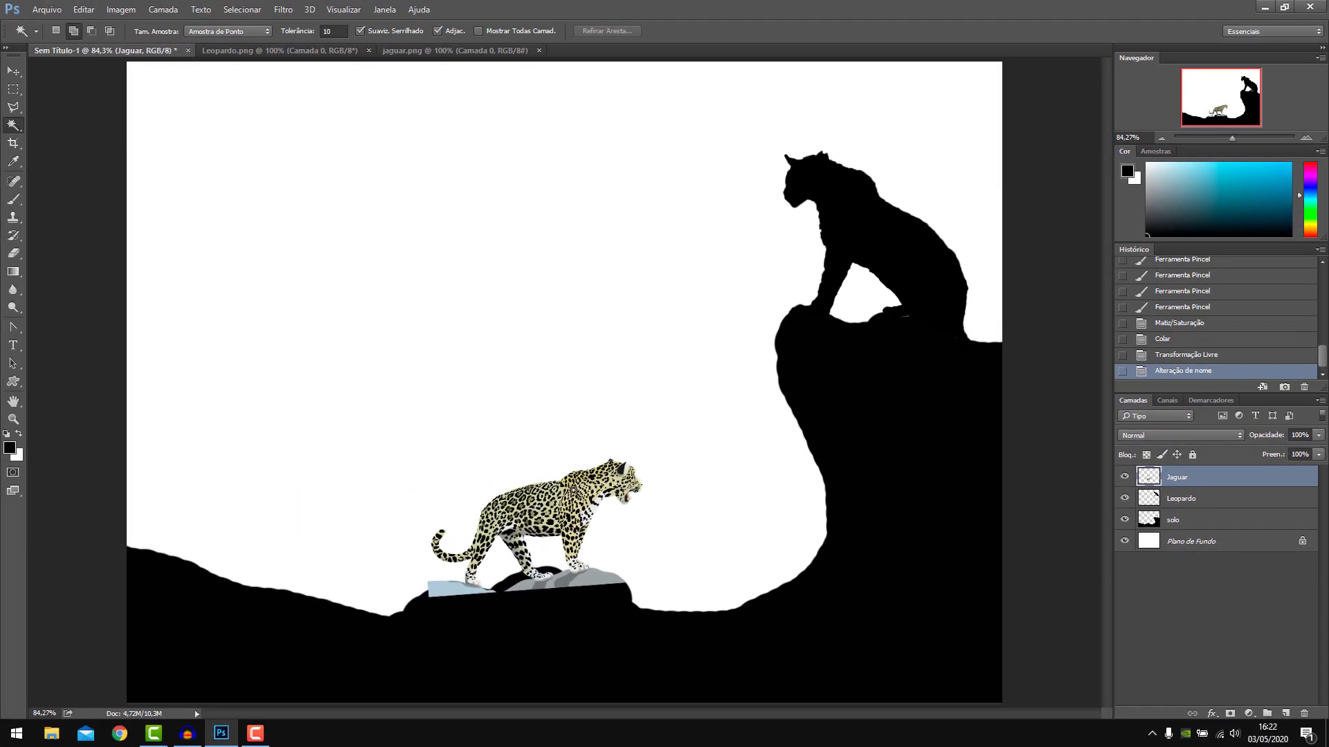
Turn the jaguar and its rocks solid black by setting the lightness to -100 with Hue/Saturation.
key(ctrl+u)
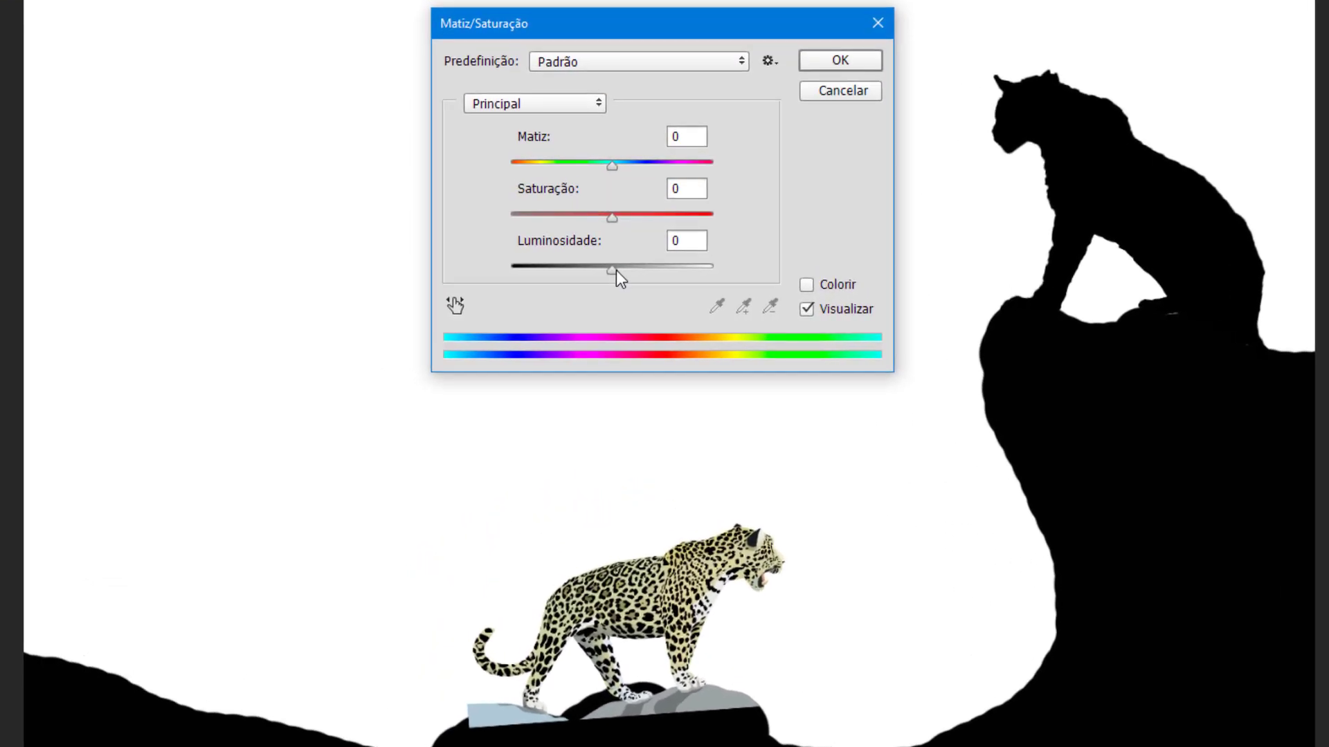
drag(613, 271, 481, 270)
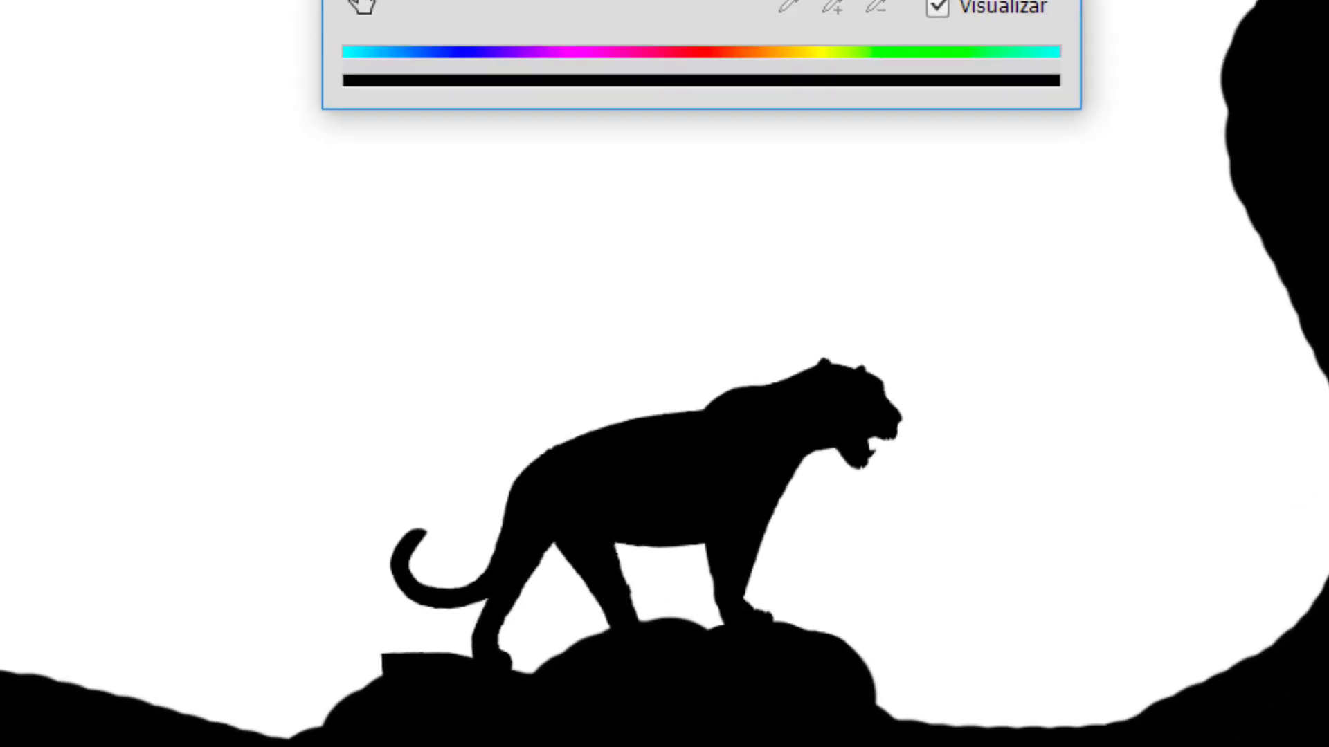
click(833, 64)
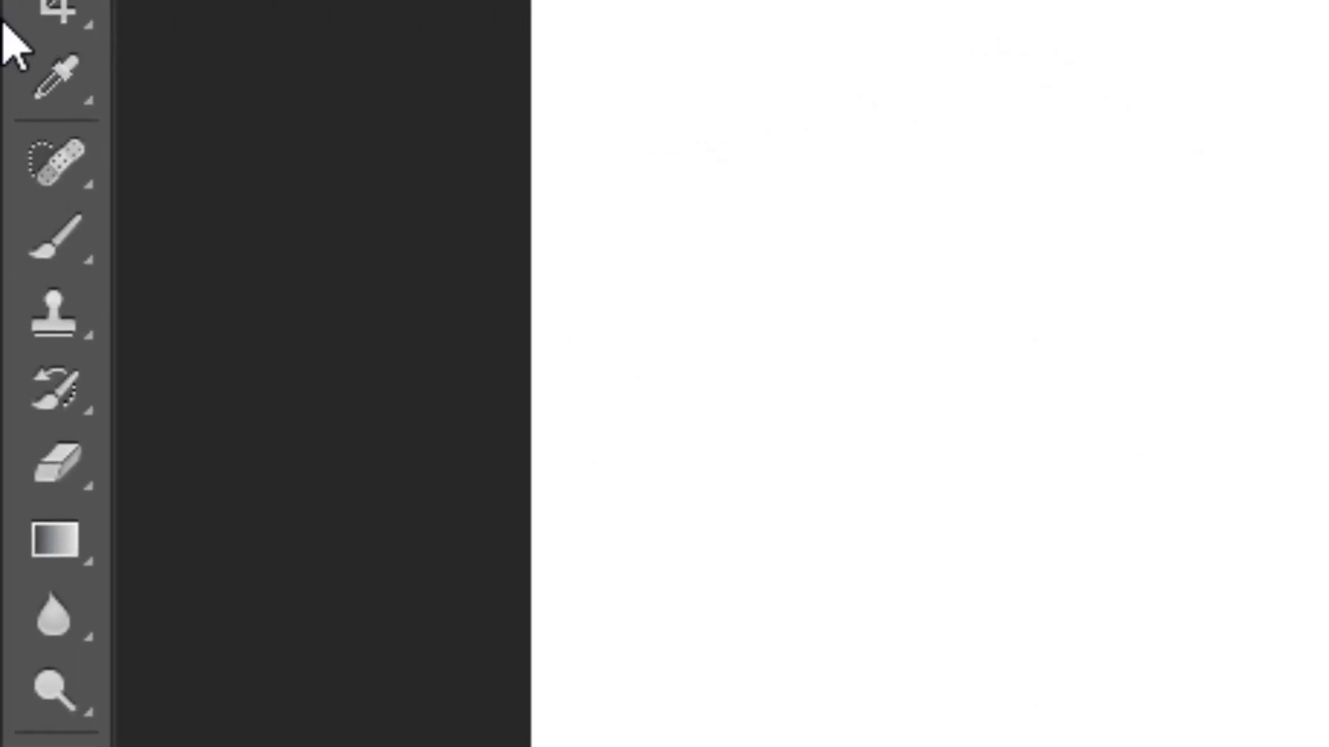
Erase the leftover rock edges behind the jaguar's hind paw with a 35 px eraser at 100% hardness.
click(54, 478)
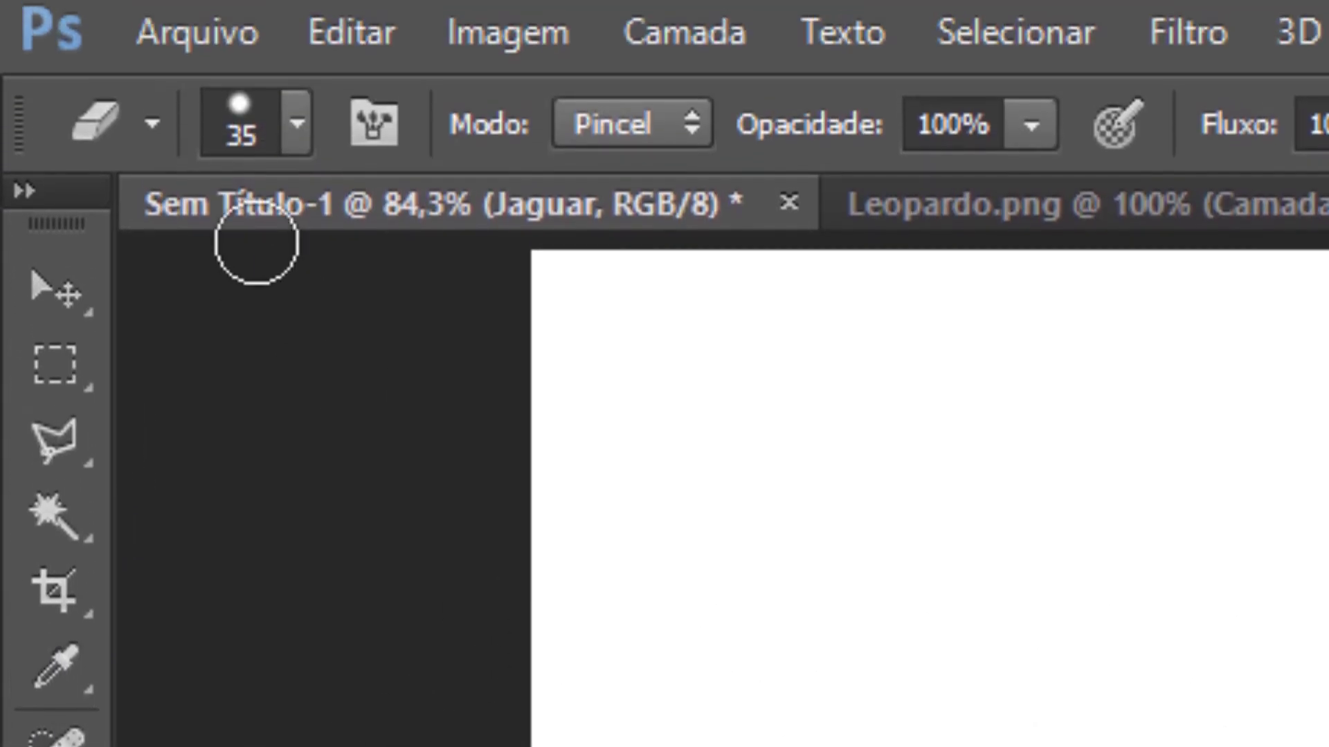
click(289, 130)
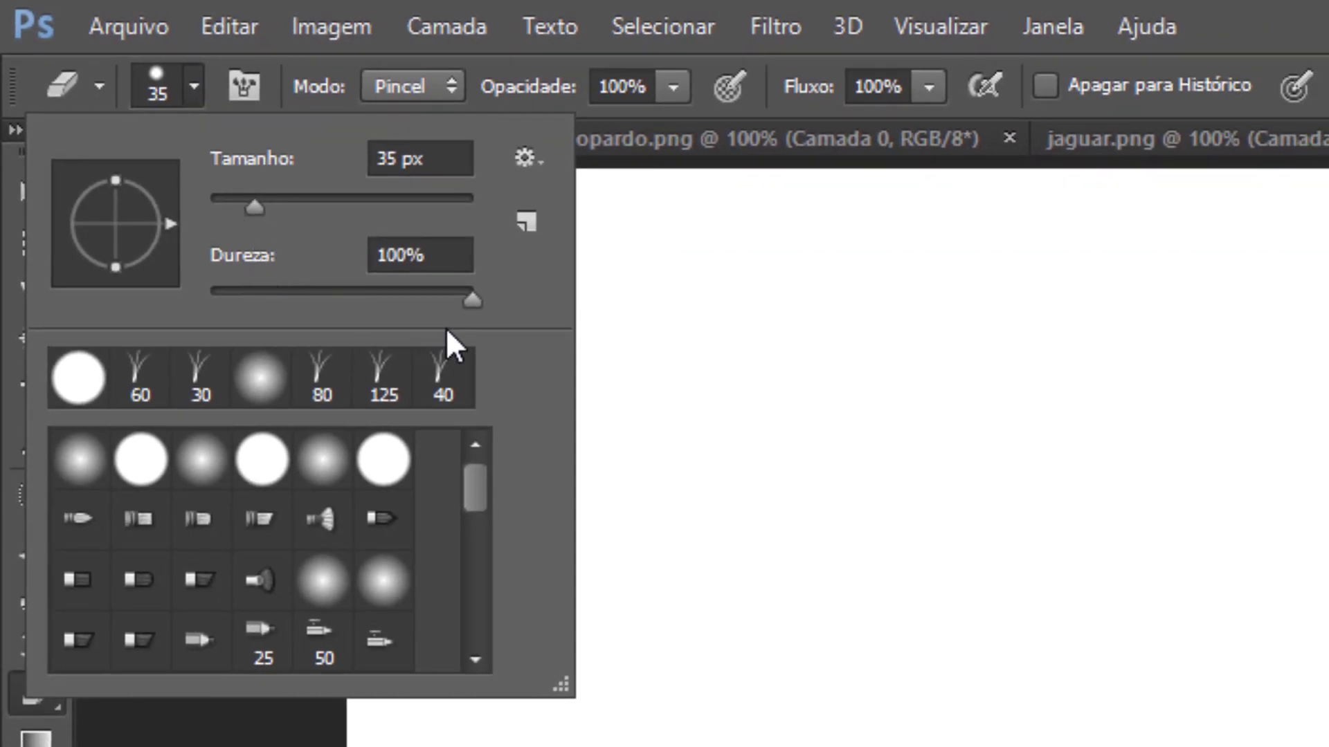
click(468, 303)
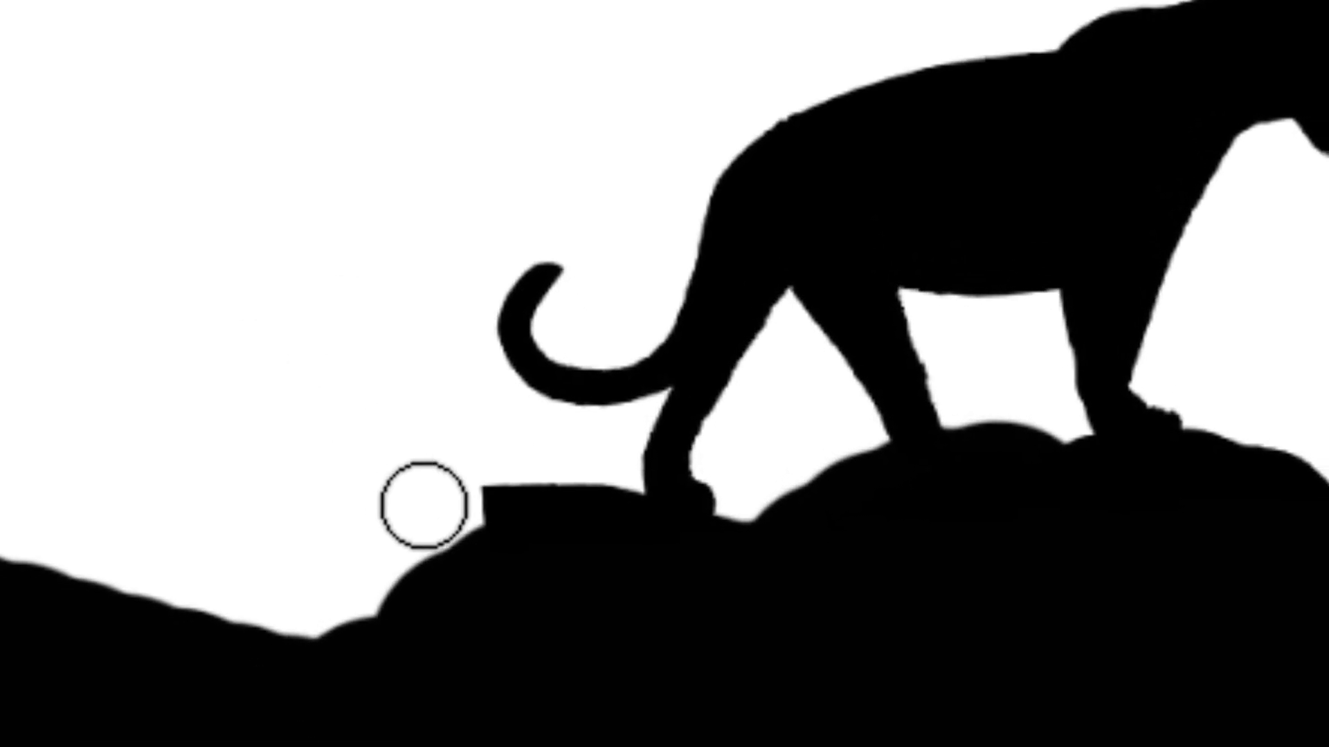
mouse_move(439, 514)
mouse_down()
mouse_move(466, 475)
mouse_move(519, 448)
mouse_up()
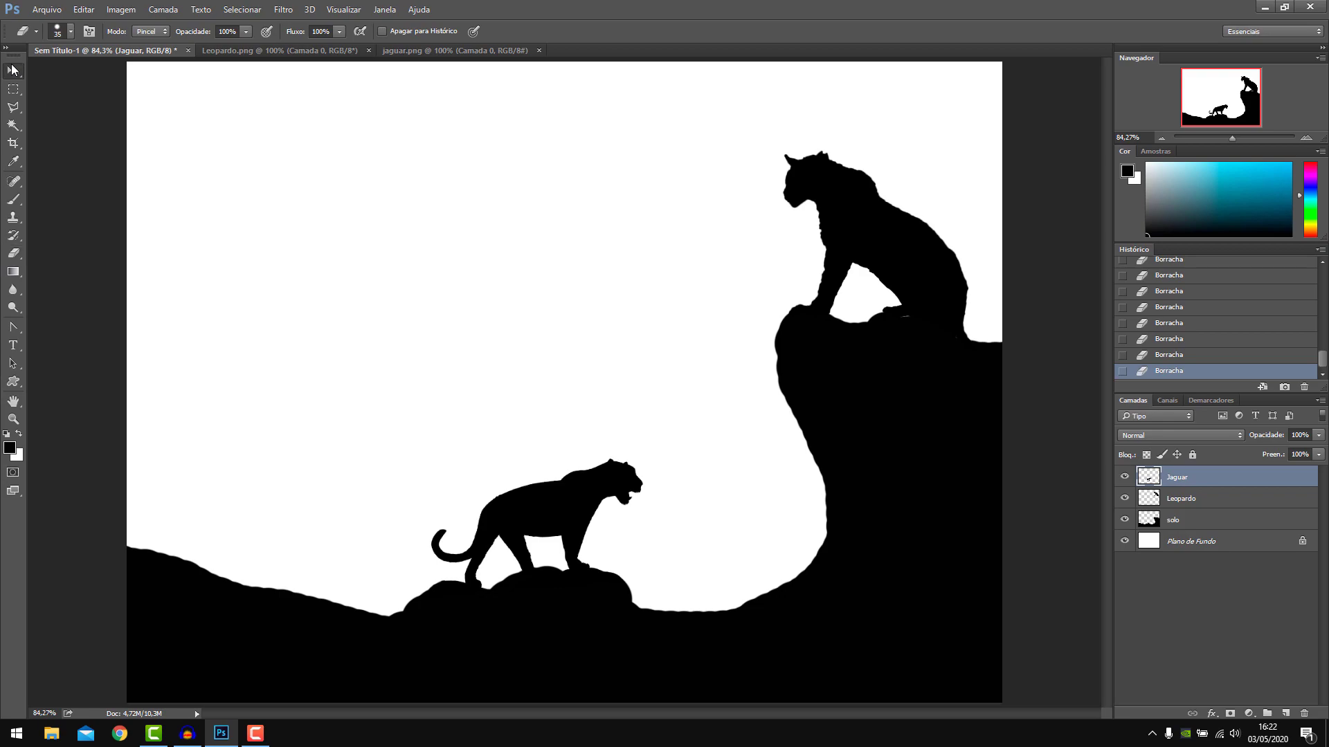
Activate the Brush tool and choose the 134 px grass-blade brush preset.
click(13, 70)
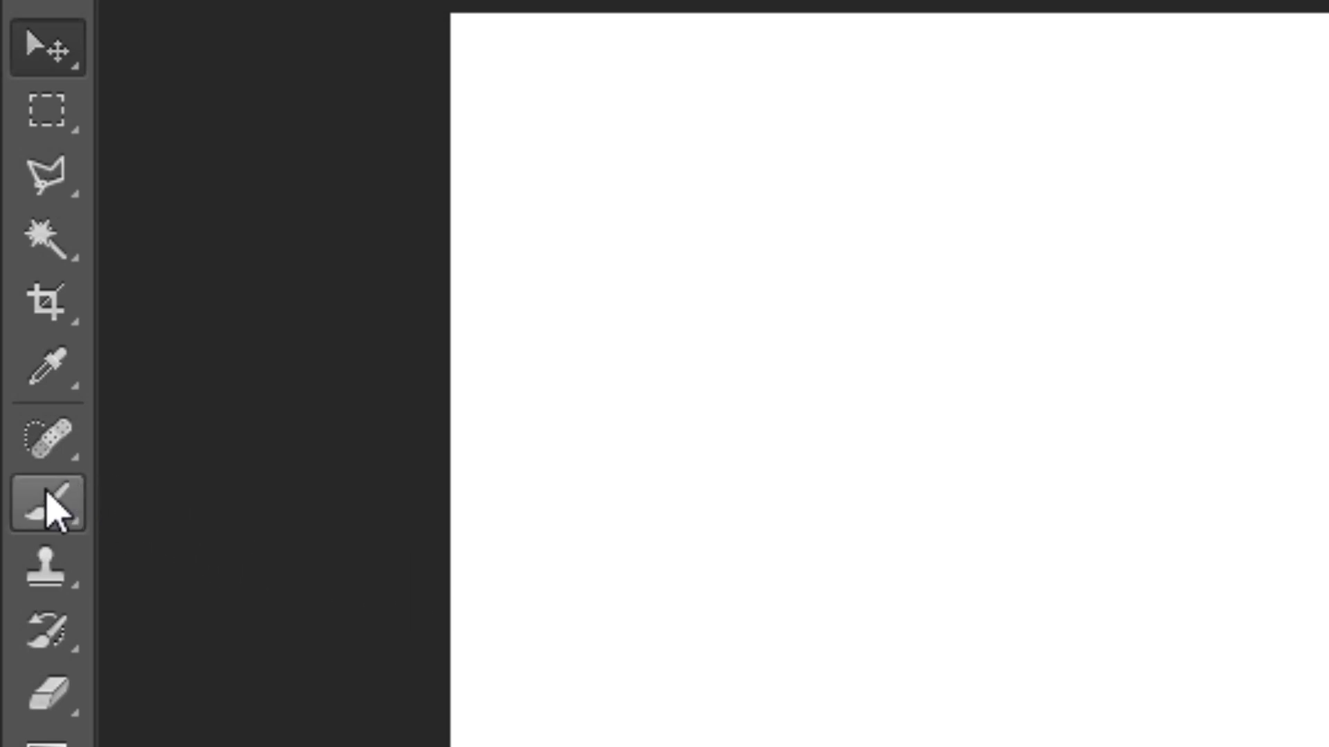
click(50, 504)
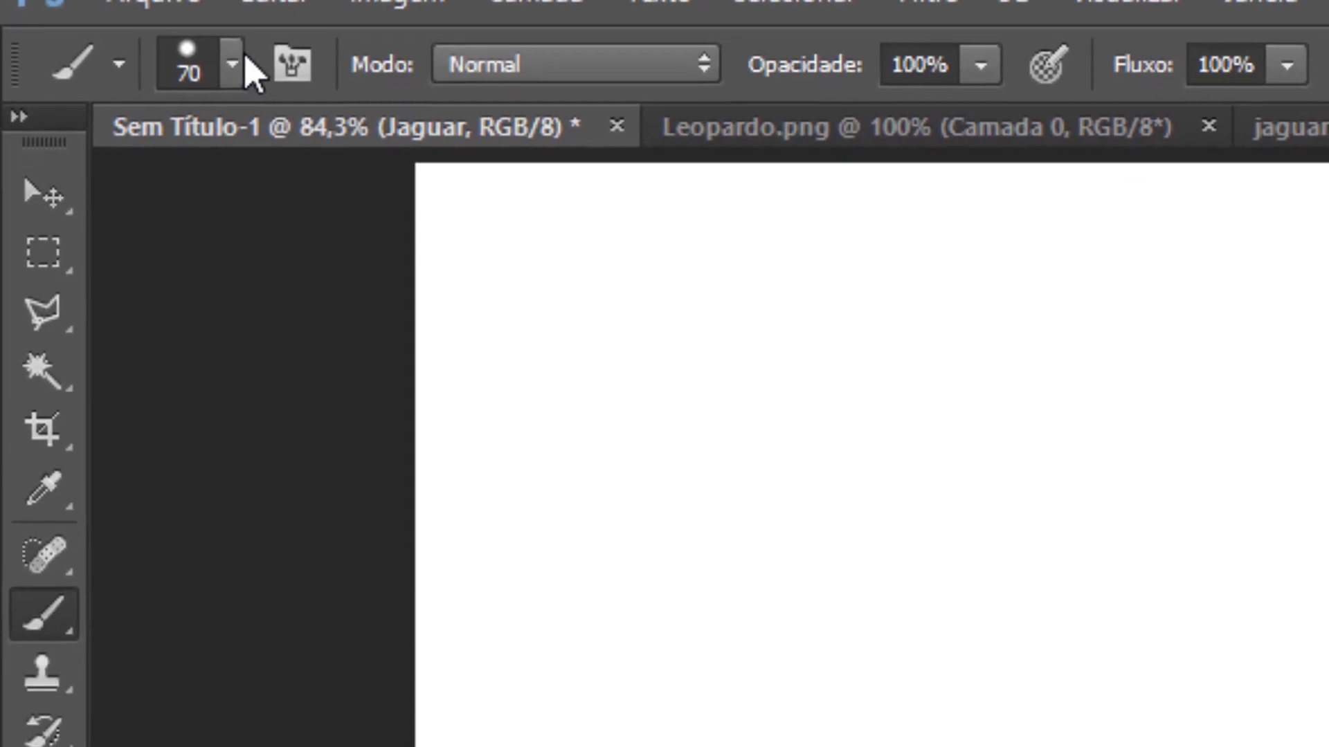
click(234, 63)
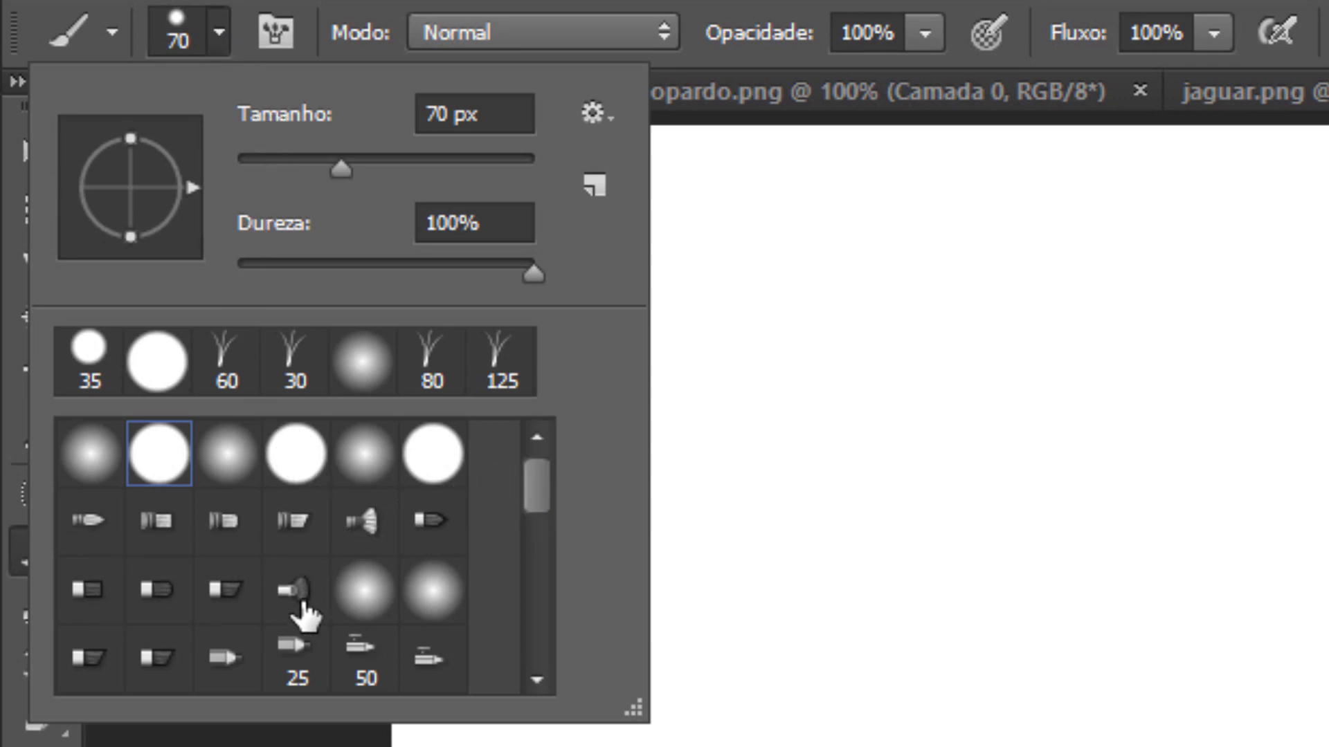
mouse_move(540, 505)
mouse_down()
mouse_move(536, 605)
mouse_move(492, 609)
mouse_up()
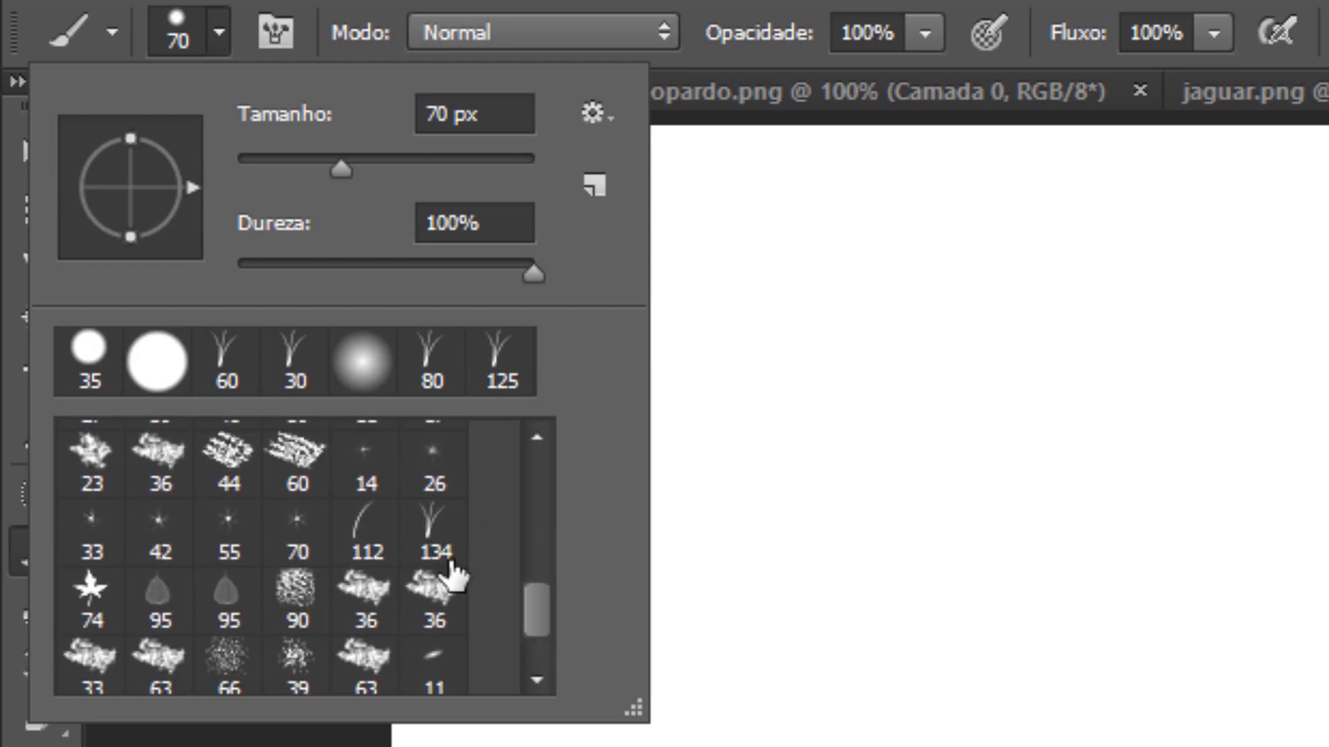
click(435, 530)
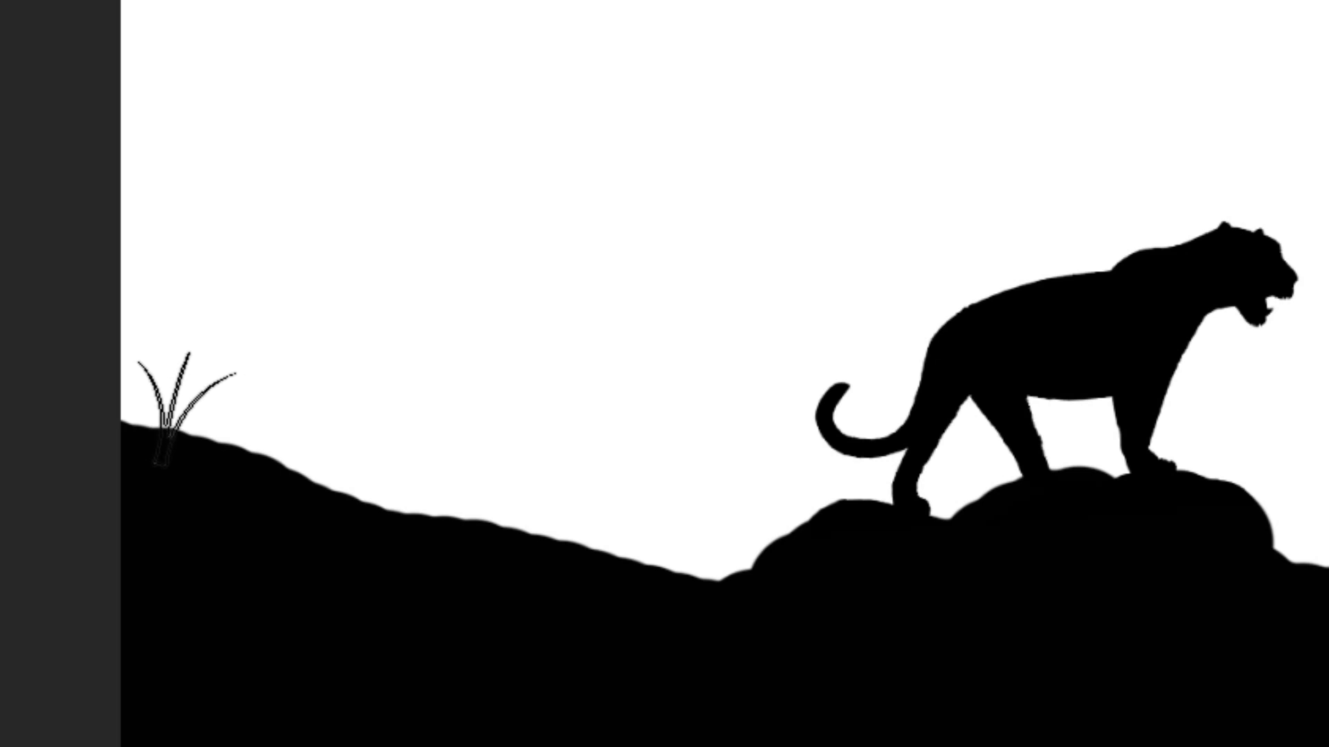
Undo the multi-tone grass test stroke on the low slope and set the background colour to black.
mouse_move(176, 412)
mouse_down()
mouse_move(422, 493)
mouse_move(682, 538)
mouse_move(365, 485)
mouse_move(313, 462)
mouse_up()
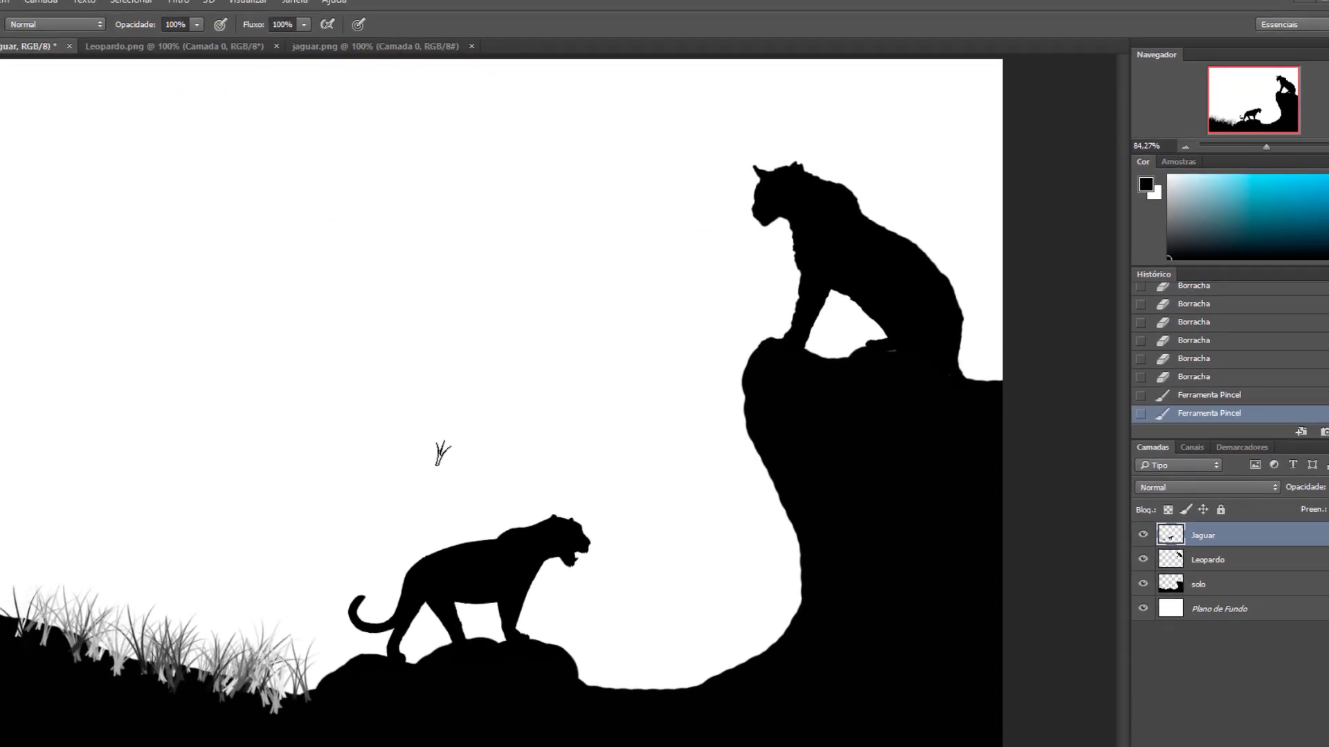
key(ctrl+z)
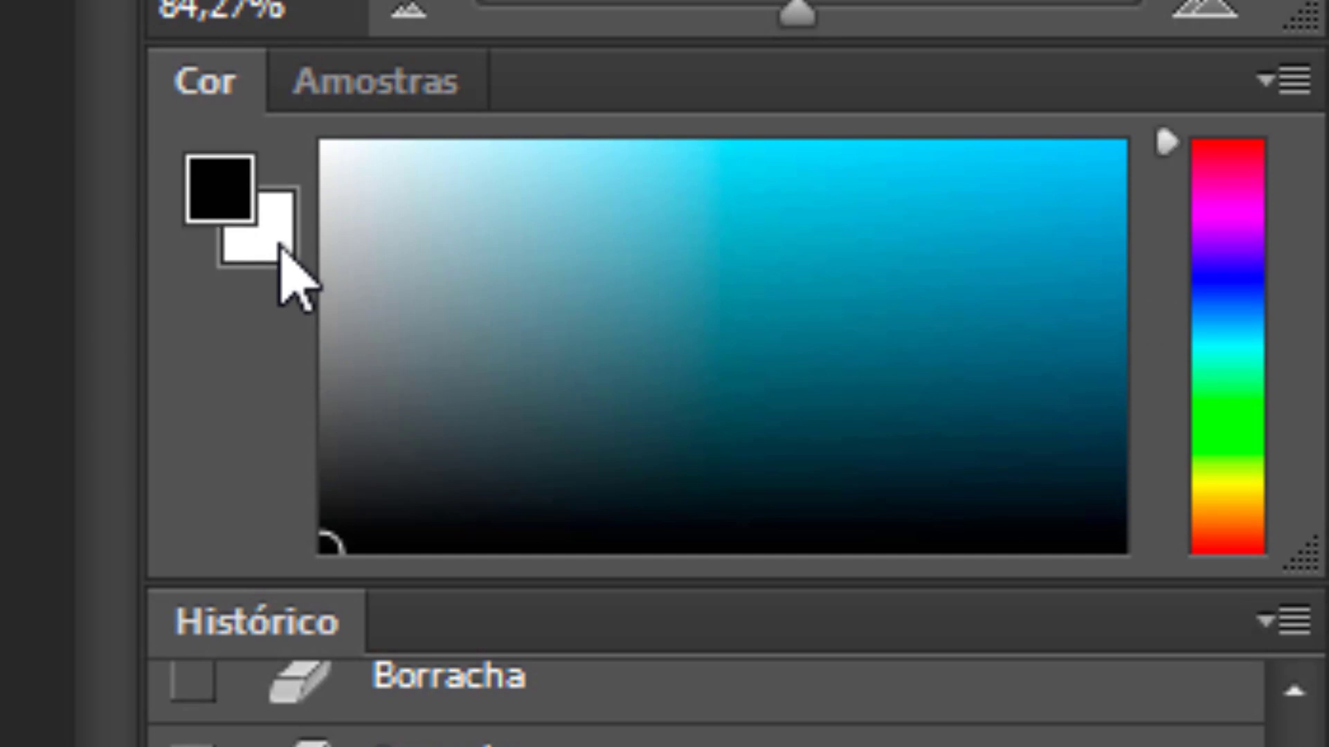
click(281, 248)
drag(484, 179, 331, 476)
drag(303, 526, 311, 562)
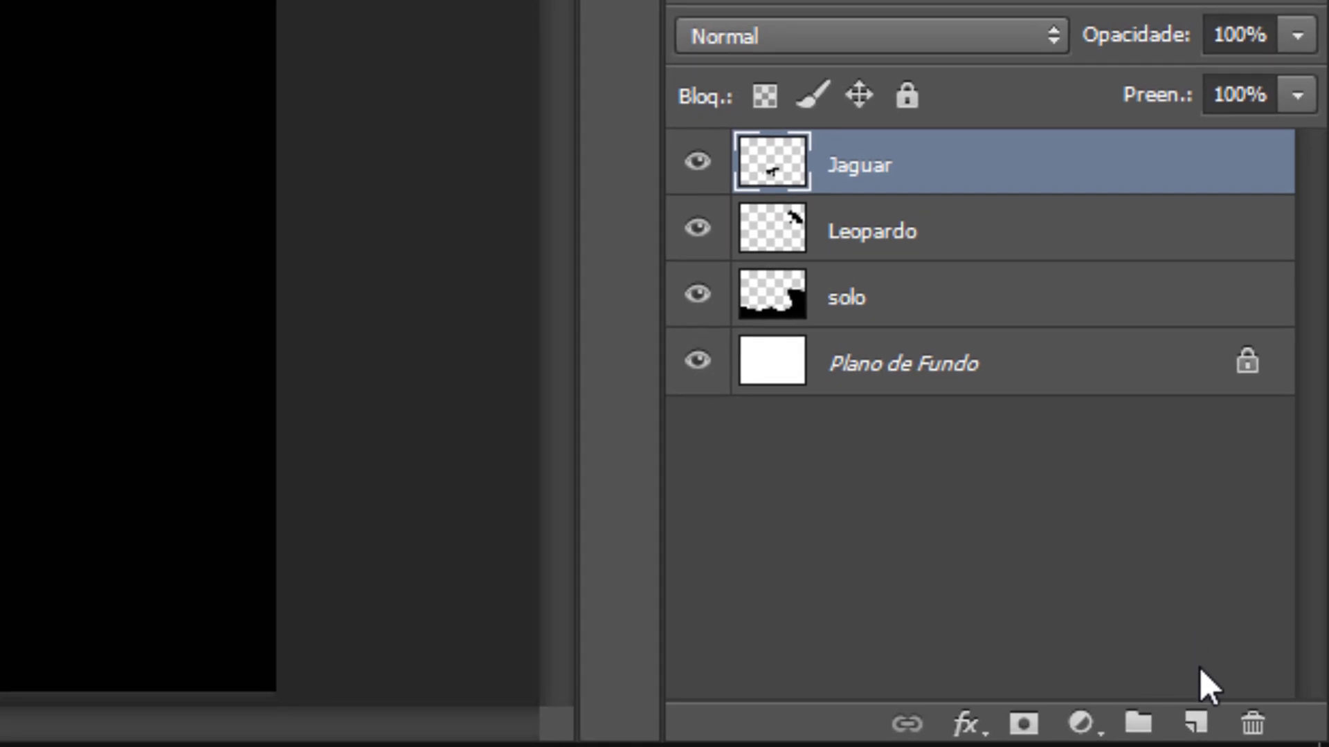
Create a new layer above the Jaguar layer and name it "grama".
click(1191, 723)
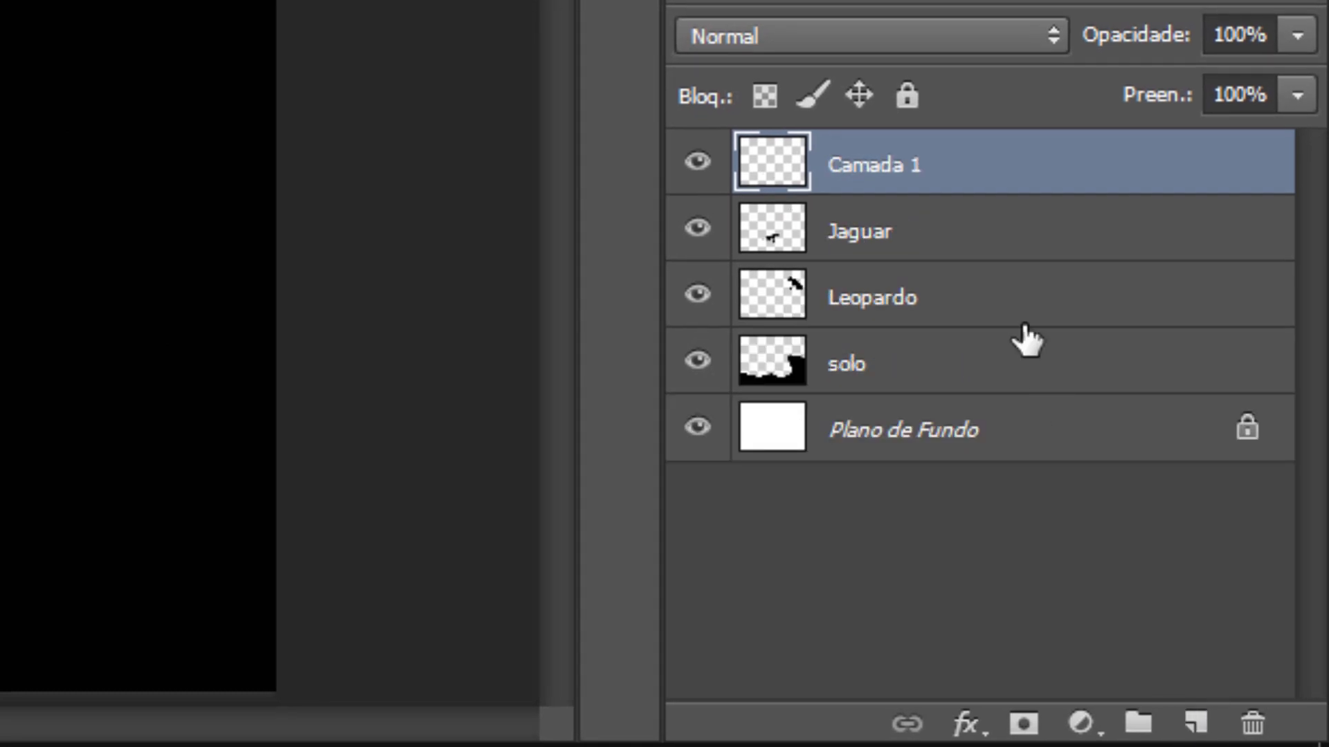
double_click(865, 166)
text(grama)
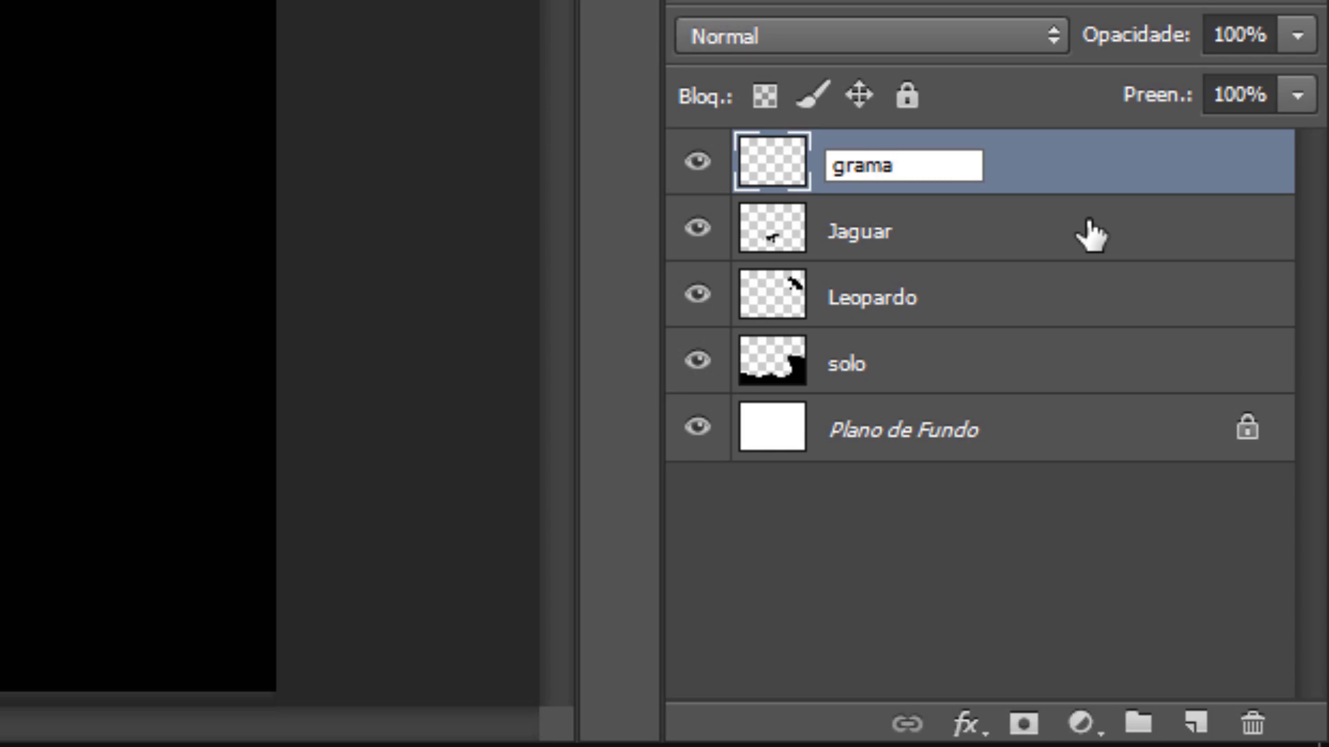
key(Return)
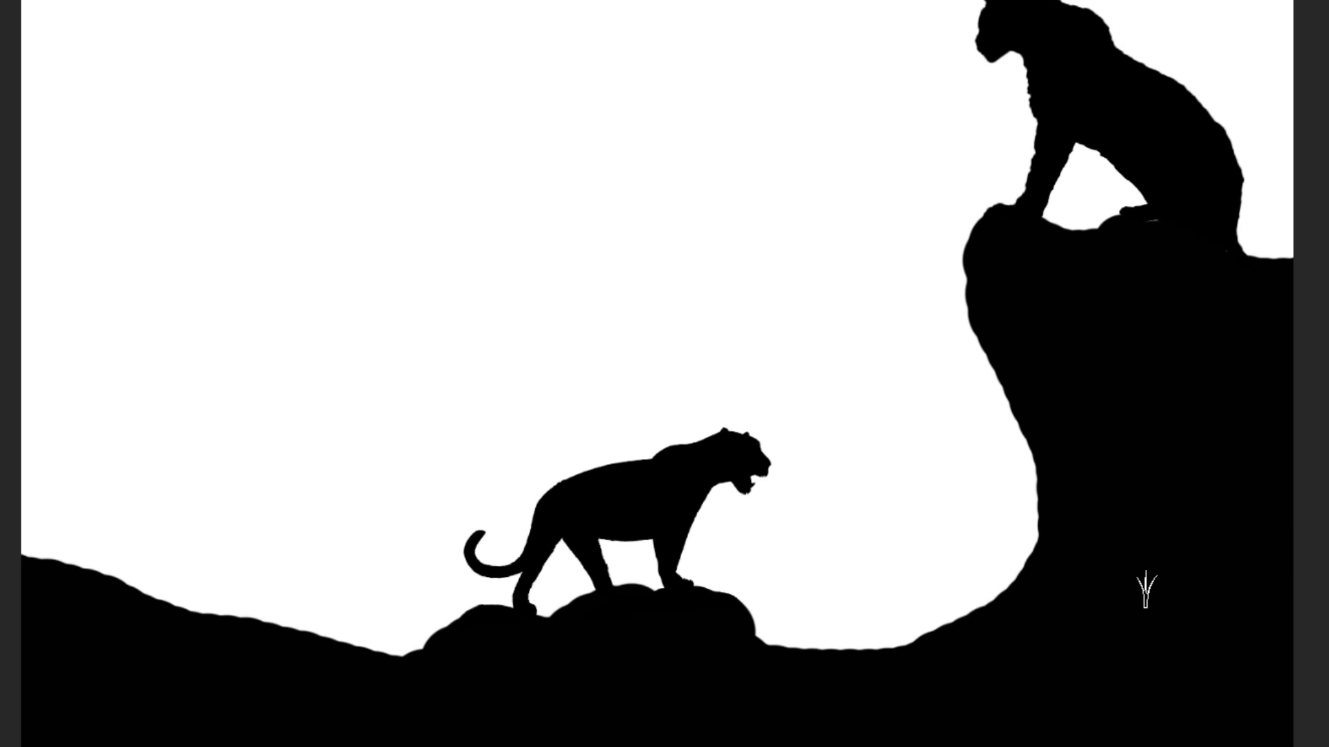
Paint black grass from the cliff's foot across the jaguar's mound, then reduce the brush size and cover the low slope and gaps.
mouse_move(1011, 578)
mouse_down()
mouse_move(858, 643)
mouse_move(768, 629)
mouse_move(906, 640)
mouse_move(1024, 547)
mouse_move(818, 637)
mouse_move(751, 623)
mouse_move(685, 582)
mouse_move(602, 644)
mouse_move(574, 606)
mouse_move(469, 637)
mouse_up()
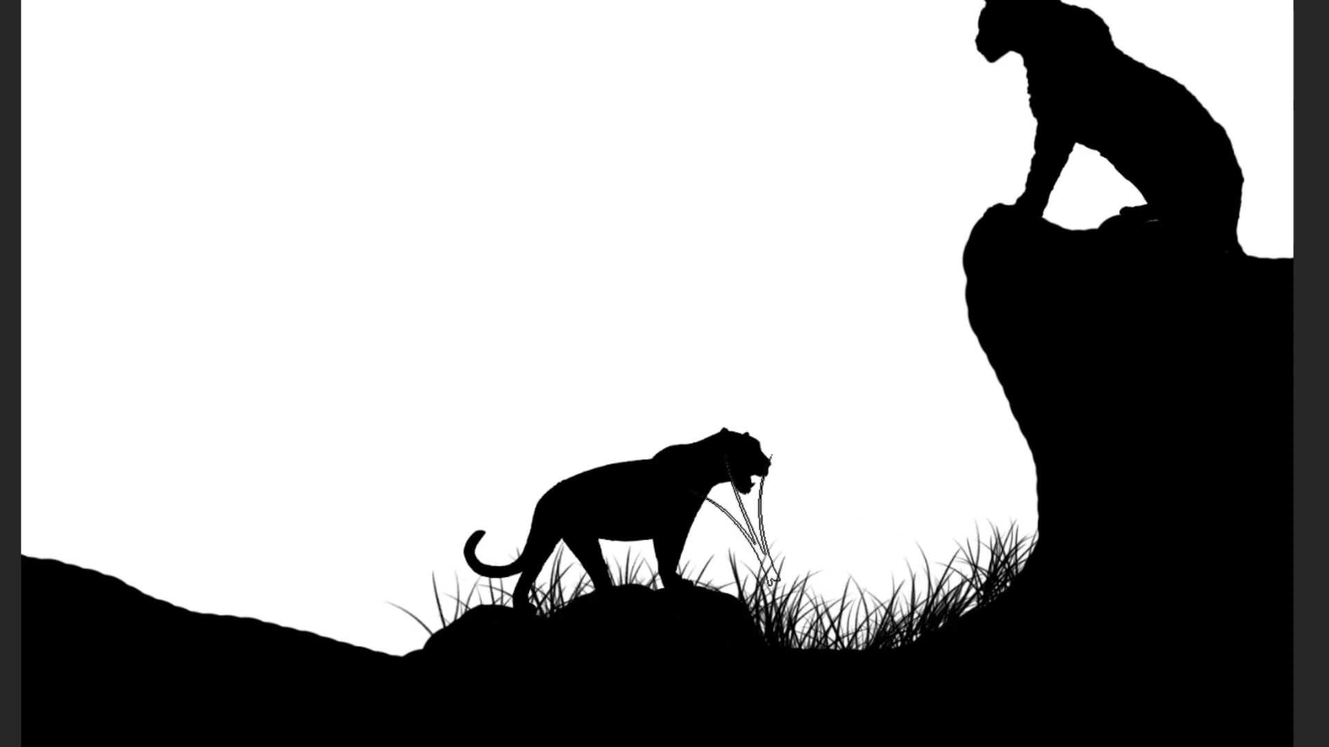
key(bracketleft)
key(bracketleft)
key(bracketleft)
key(bracketleft)
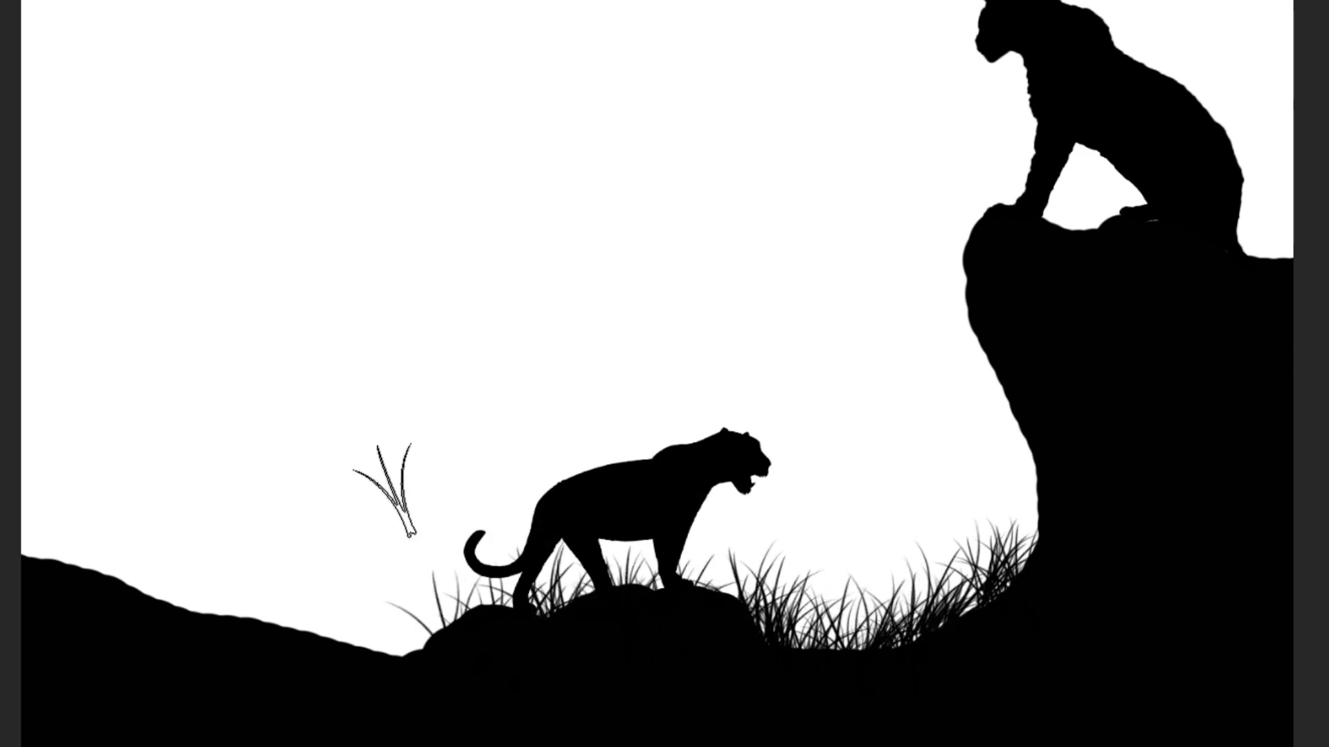
key(bracketleft)
key(bracketleft)
key(bracketleft)
key(bracketleft)
mouse_move(391, 642)
mouse_down()
mouse_move(331, 639)
mouse_move(14, 547)
mouse_move(138, 577)
mouse_move(232, 632)
mouse_move(185, 603)
mouse_move(372, 633)
mouse_move(406, 651)
mouse_move(211, 606)
mouse_up()
mouse_move(87, 554)
mouse_down()
mouse_move(15, 541)
mouse_move(67, 548)
mouse_move(154, 600)
mouse_move(253, 633)
mouse_move(474, 623)
mouse_up()
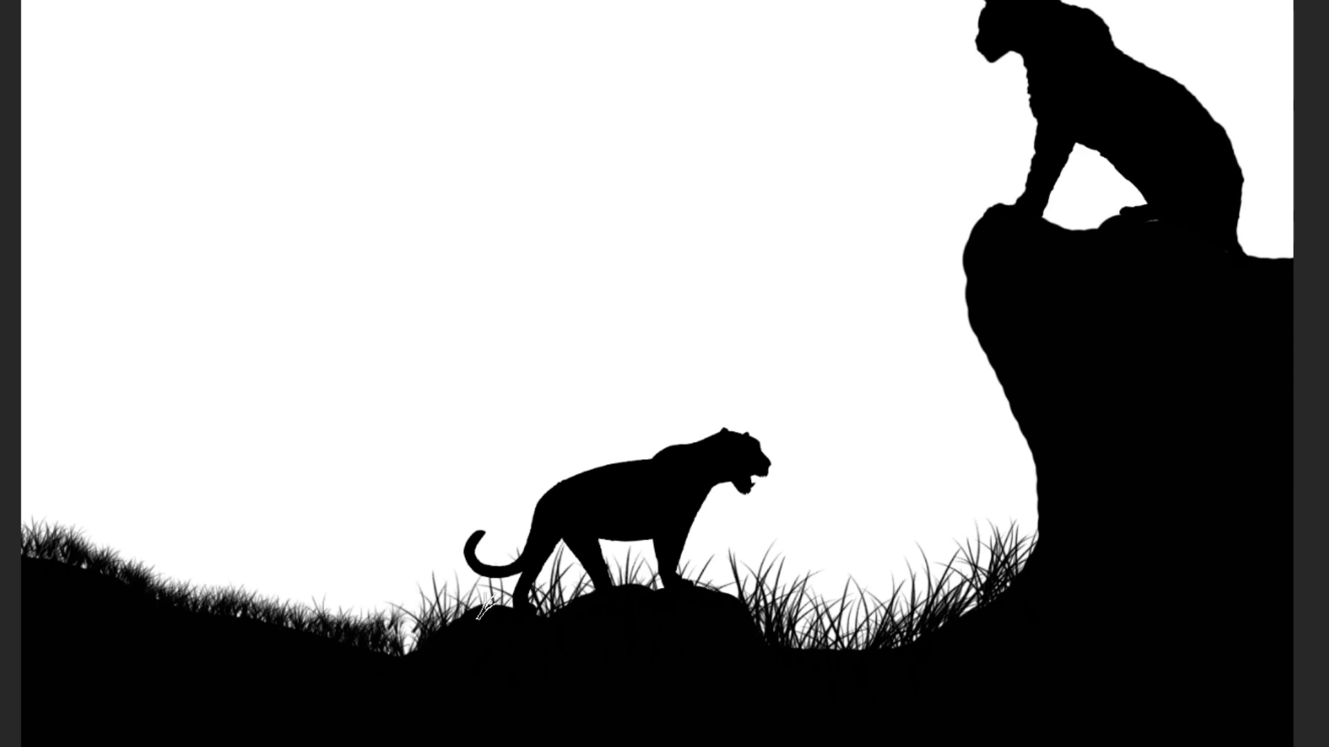
mouse_move(583, 592)
mouse_down()
mouse_move(657, 578)
mouse_move(745, 619)
mouse_up()
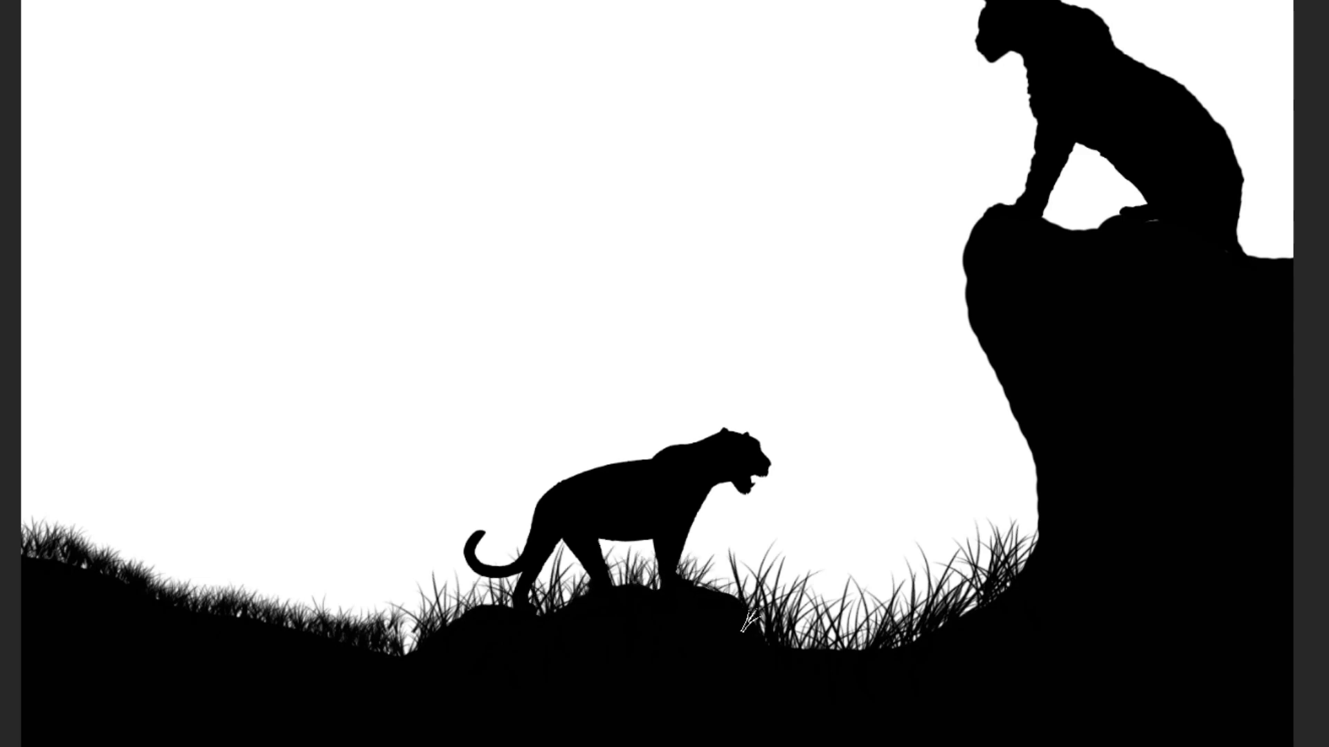
mouse_move(879, 664)
mouse_down()
mouse_move(945, 625)
mouse_move(1036, 540)
mouse_up()
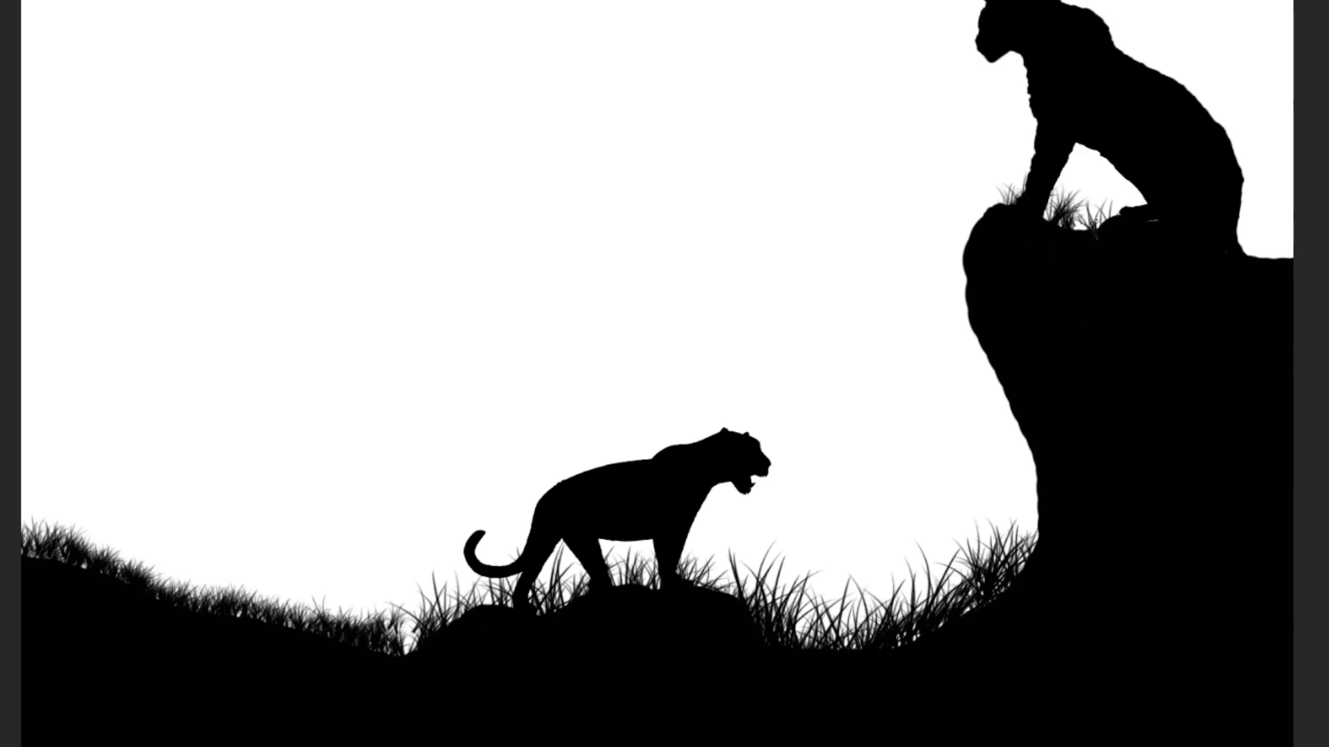
Paint short black grass along the cliff top, around the leopard's paws and behind its back.
drag(1115, 207, 1055, 215)
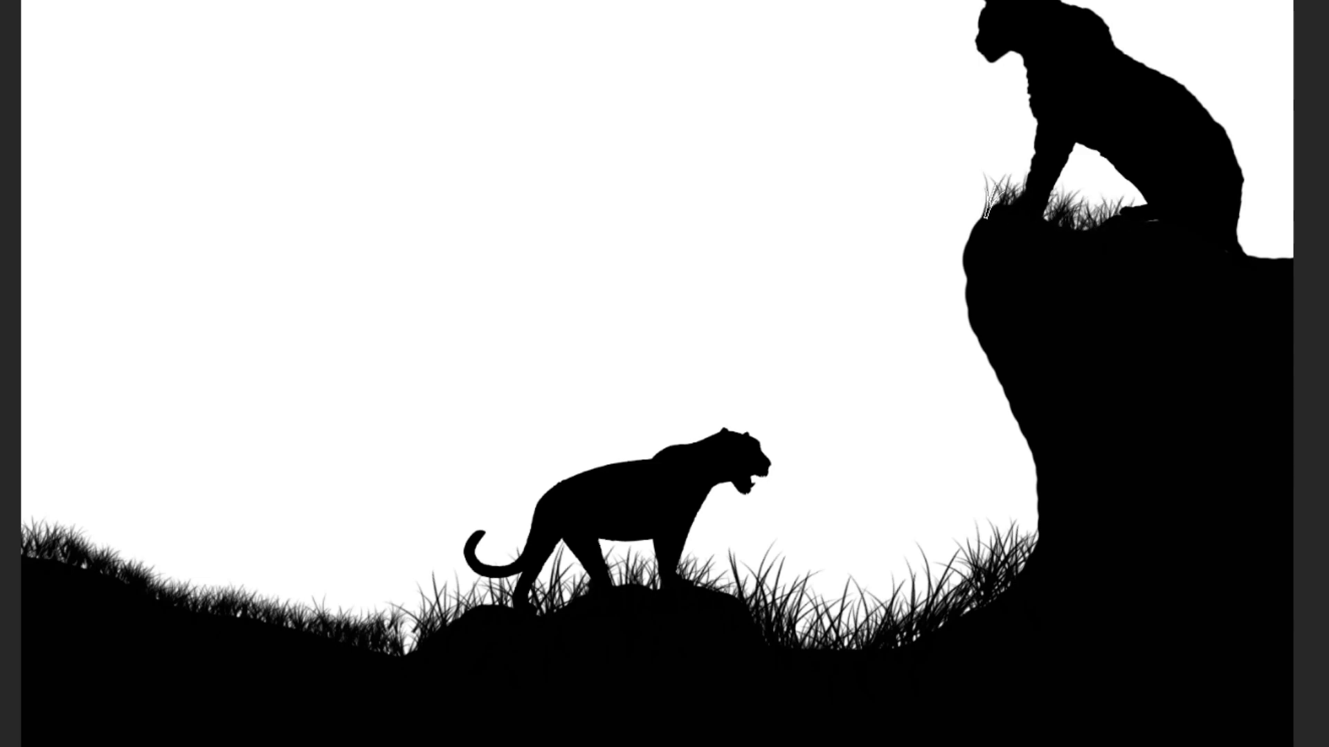
drag(1272, 267, 1239, 249)
mouse_move(1071, 233)
mouse_down()
mouse_move(1112, 222)
mouse_move(1297, 252)
mouse_up()
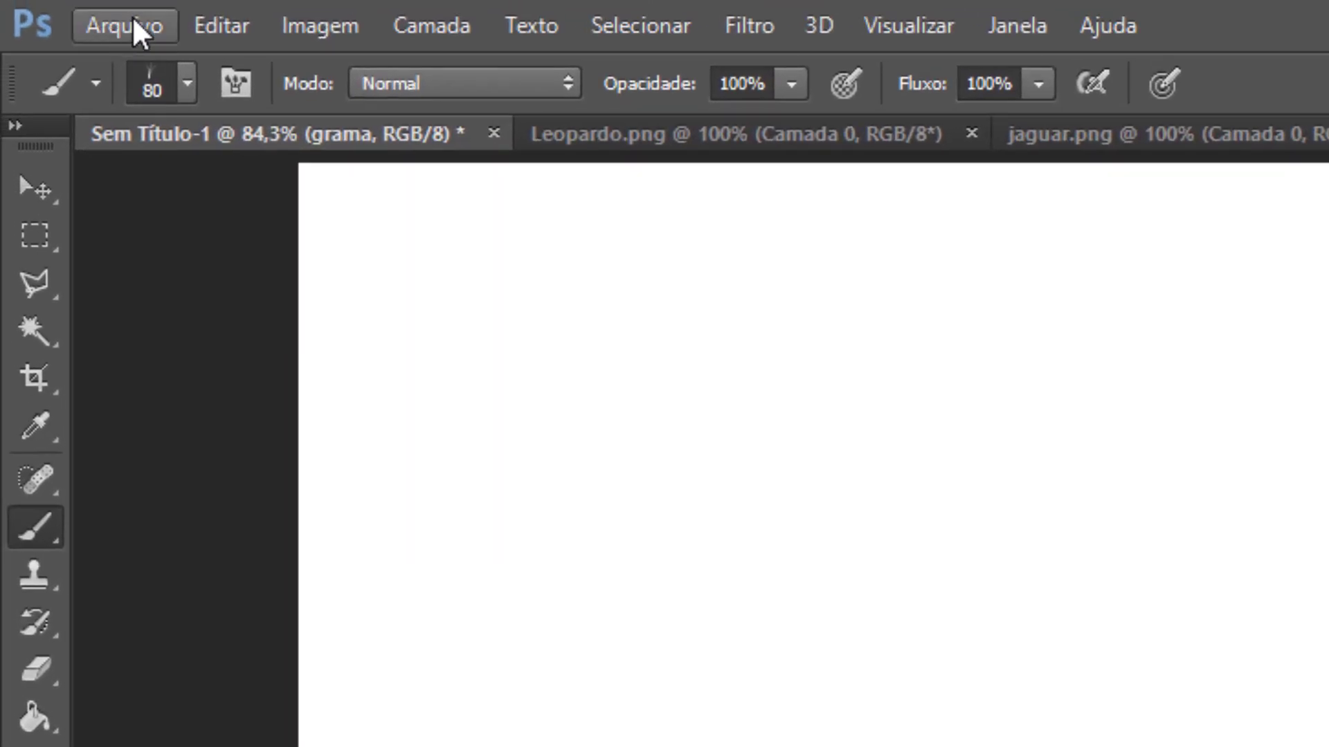
Open aguia.png from the Nova pasta folder, leaving its colours unmanaged.
click(132, 21)
click(155, 92)
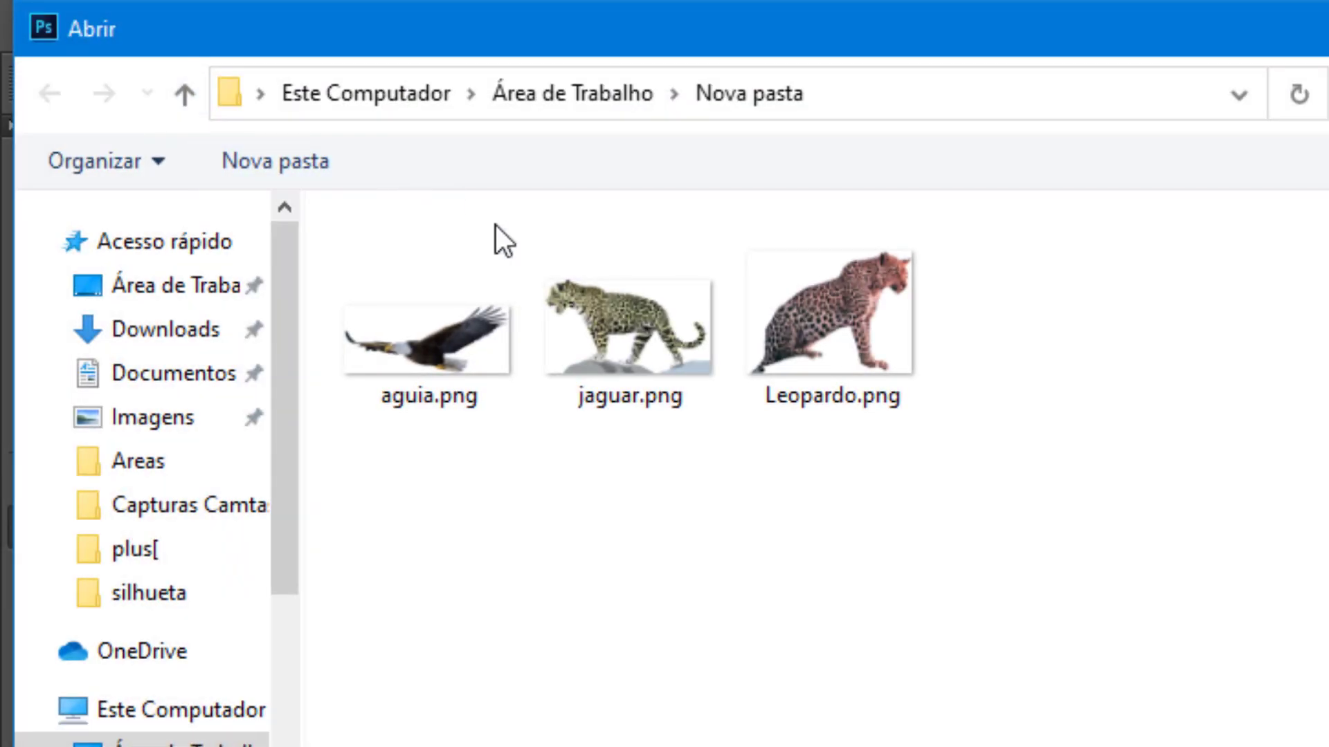
click(472, 381)
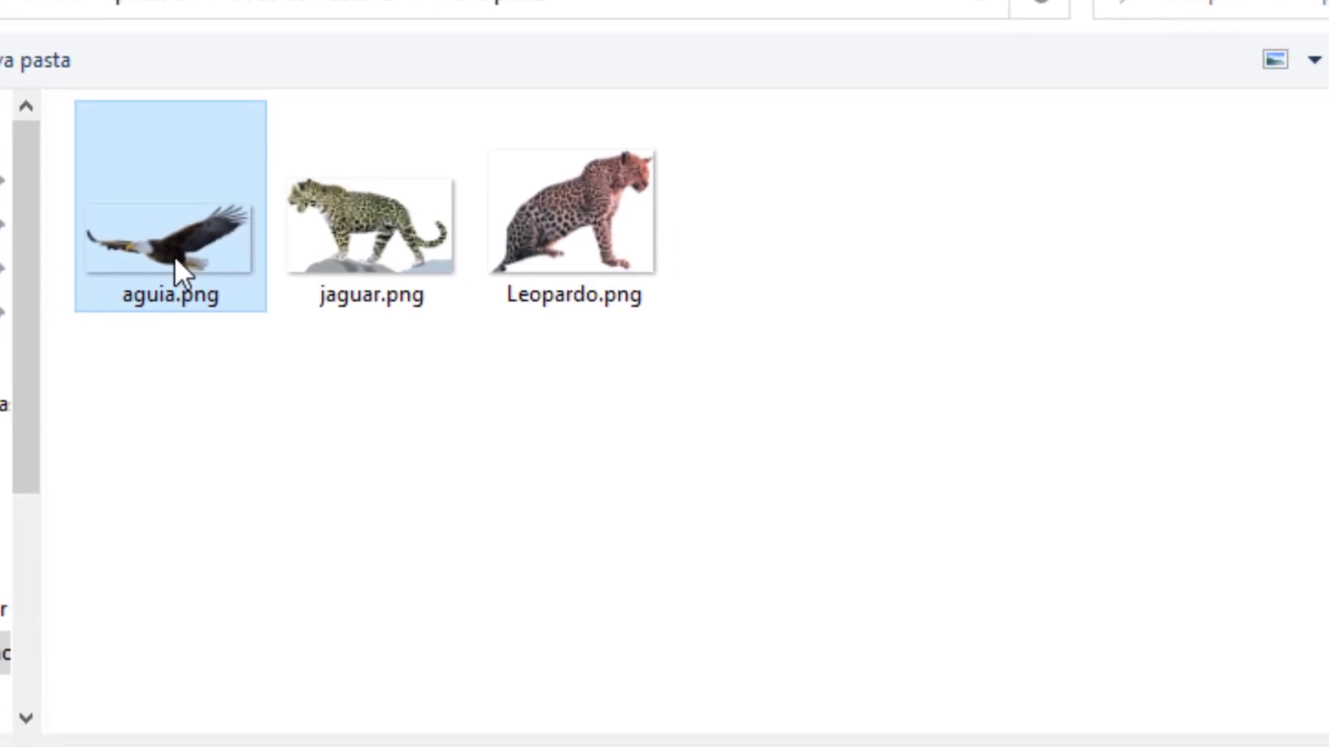
double_click(181, 273)
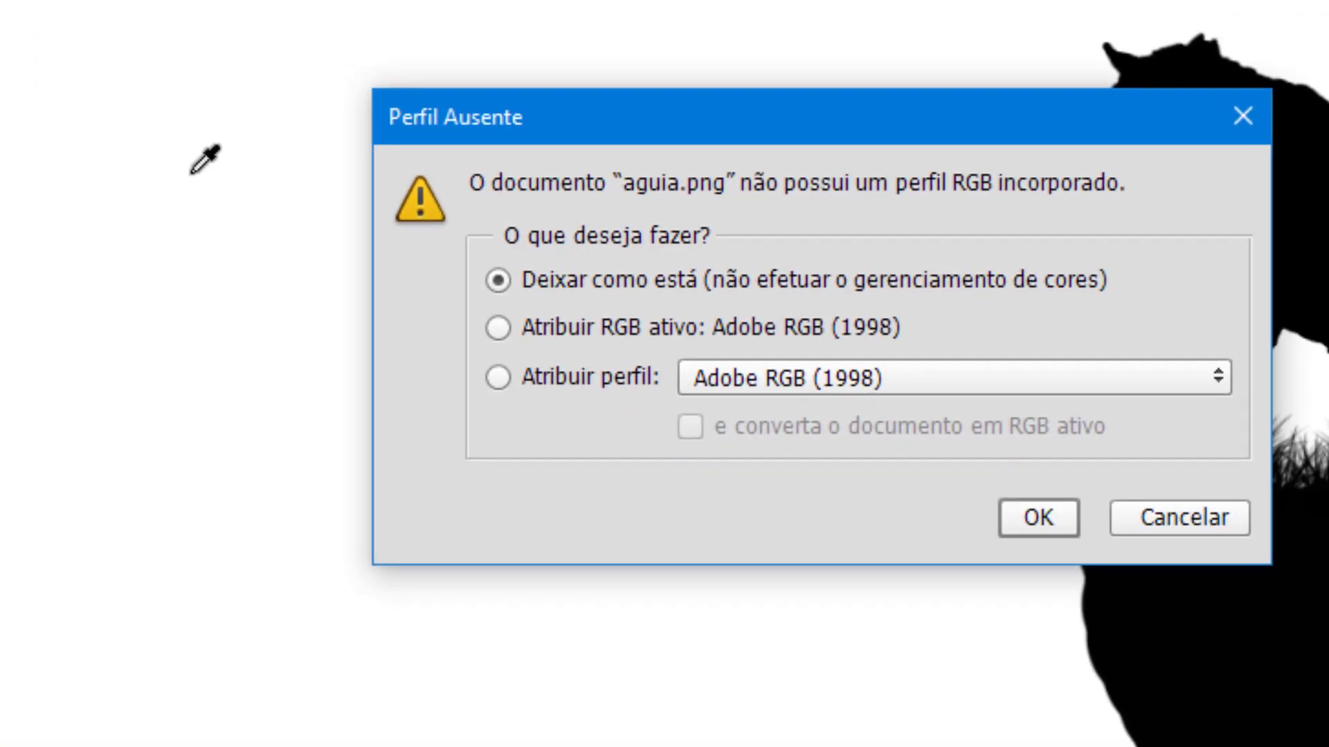
click(1041, 490)
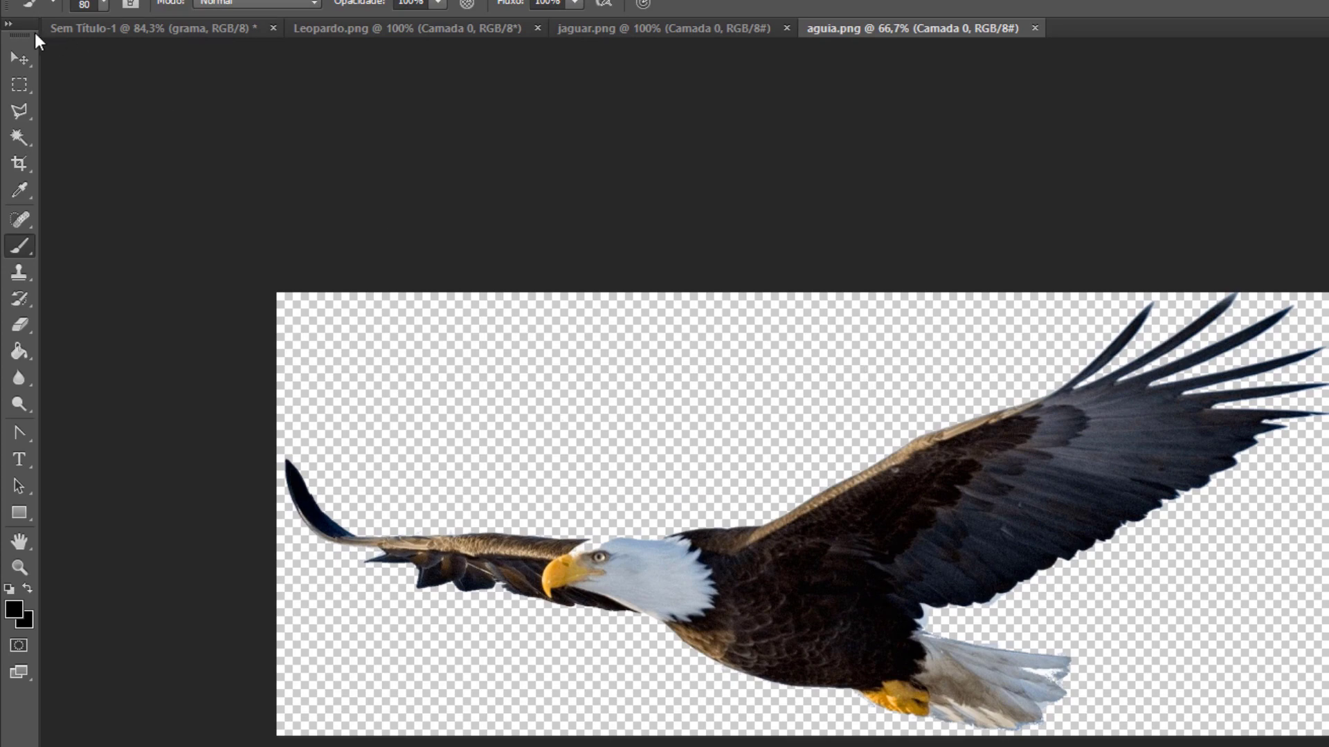
Bring the eagle from aguia.png into the Sem Título-1 silhouette document with the Move tool.
click(29, 62)
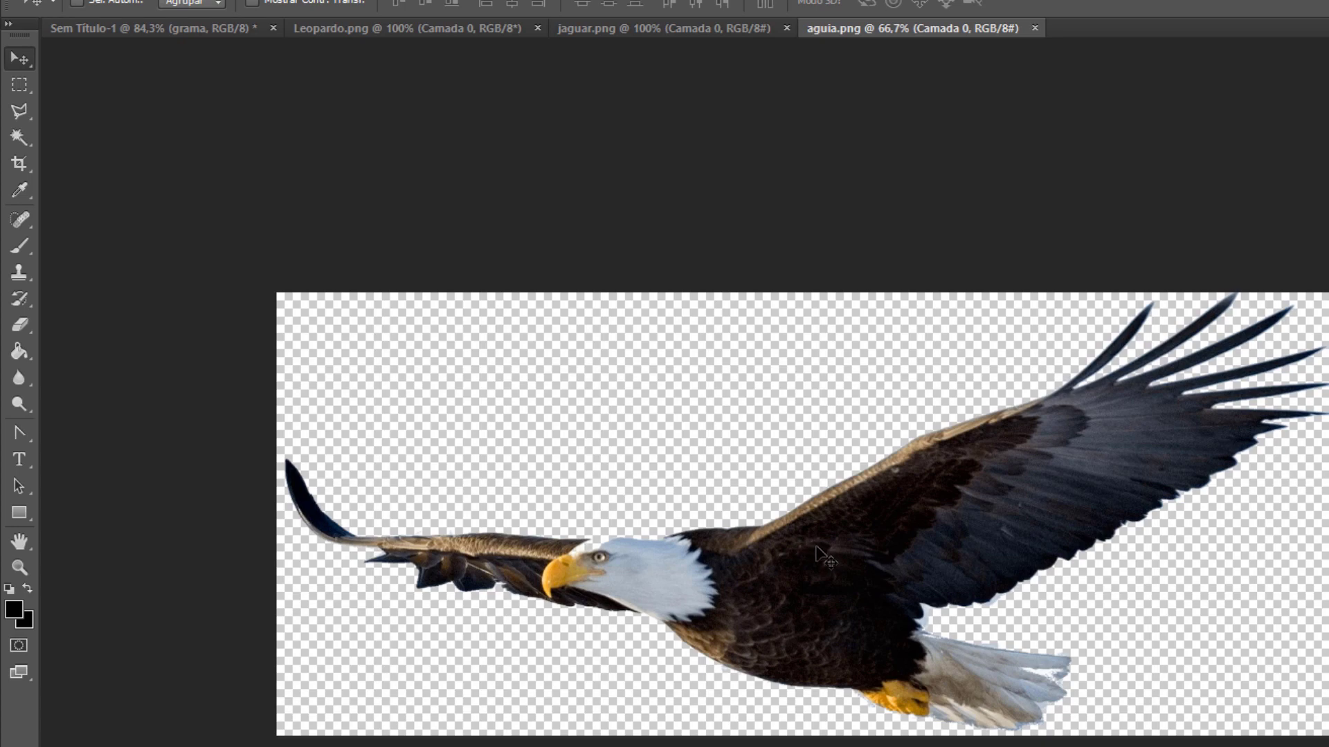
drag(771, 557, 443, 173)
drag(754, 336, 754, 336)
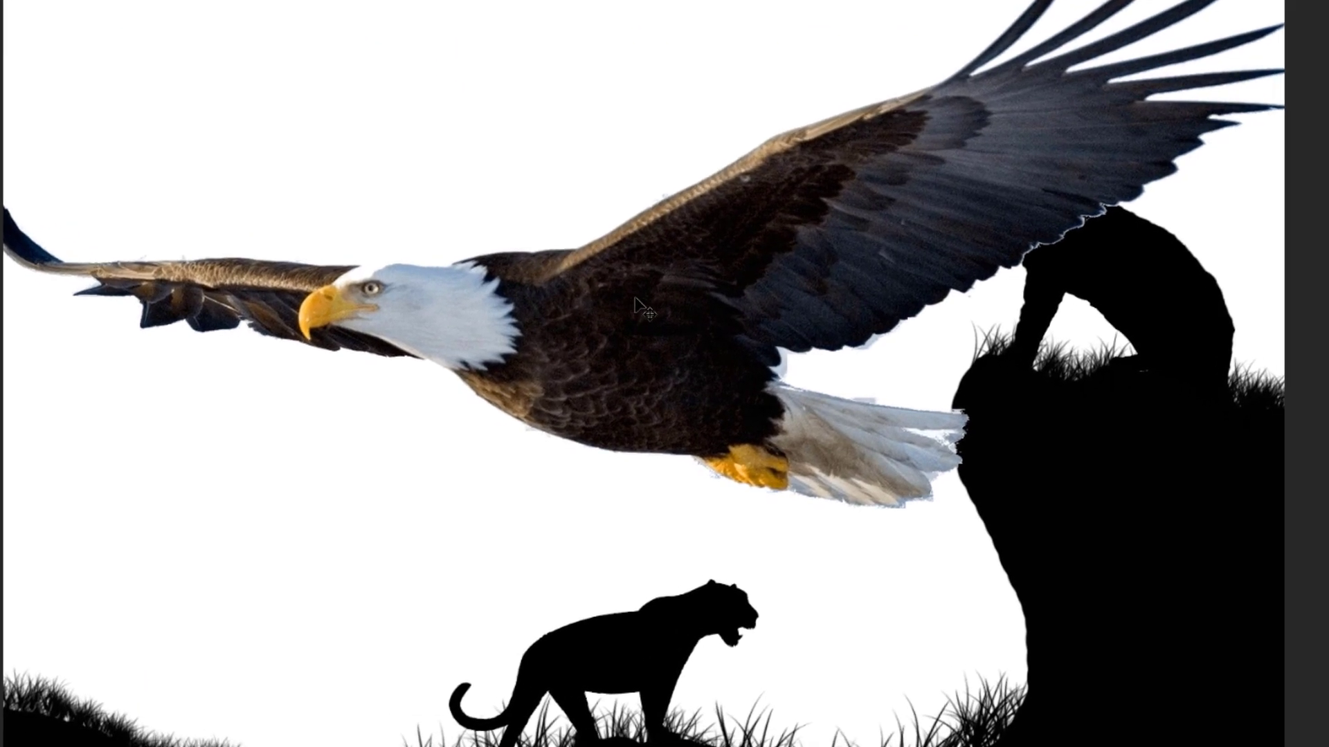
Scale the eagle down proportionally about its centre to about 4.9 × 2.1 cm with Free Transform.
key(ctrl+t)
drag(879, 223, 903, 299)
key(alt+shift)
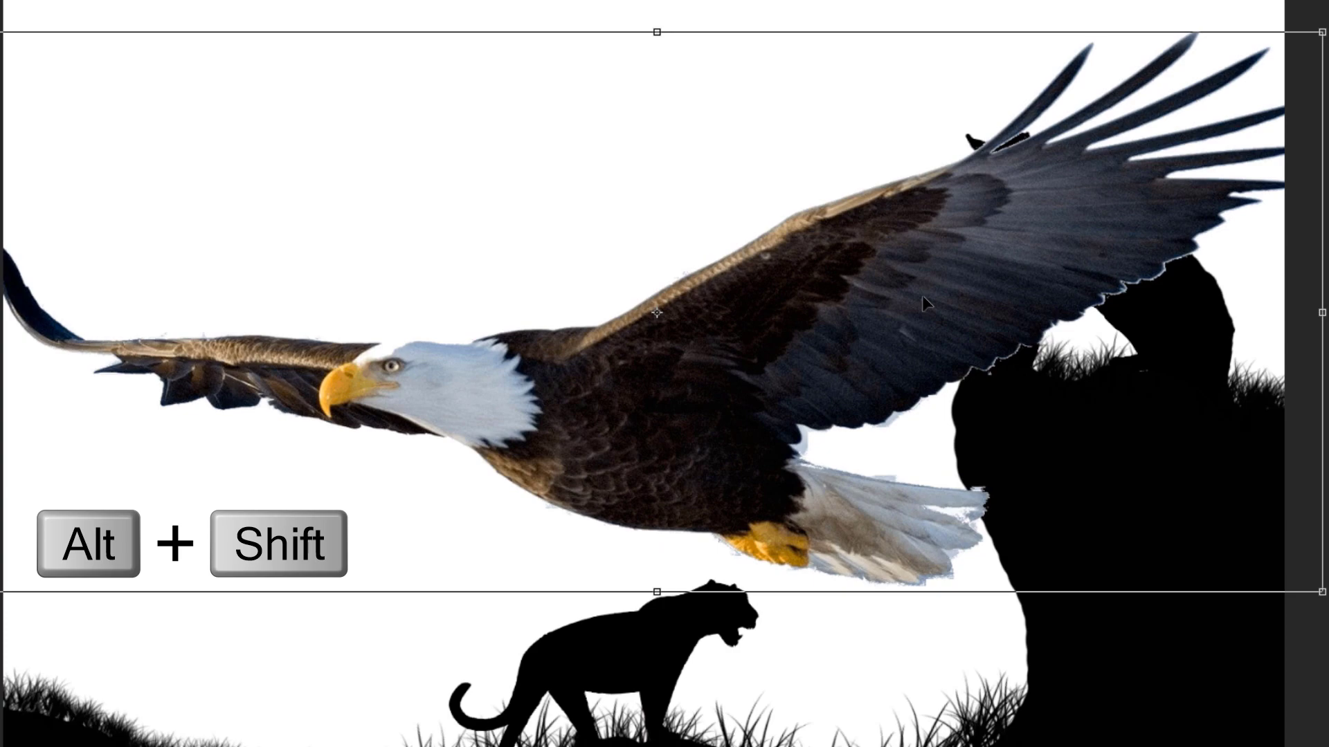
drag(1317, 34, 761, 261)
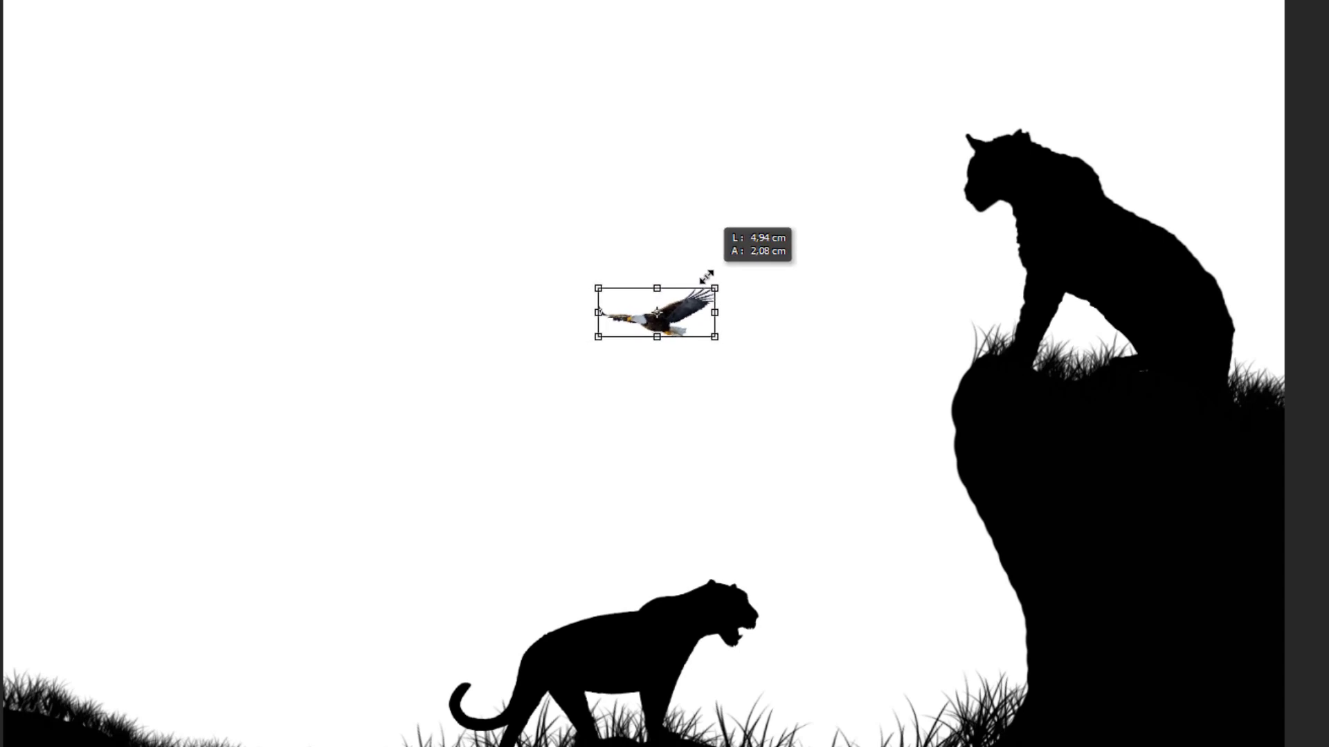
drag(704, 281, 705, 281)
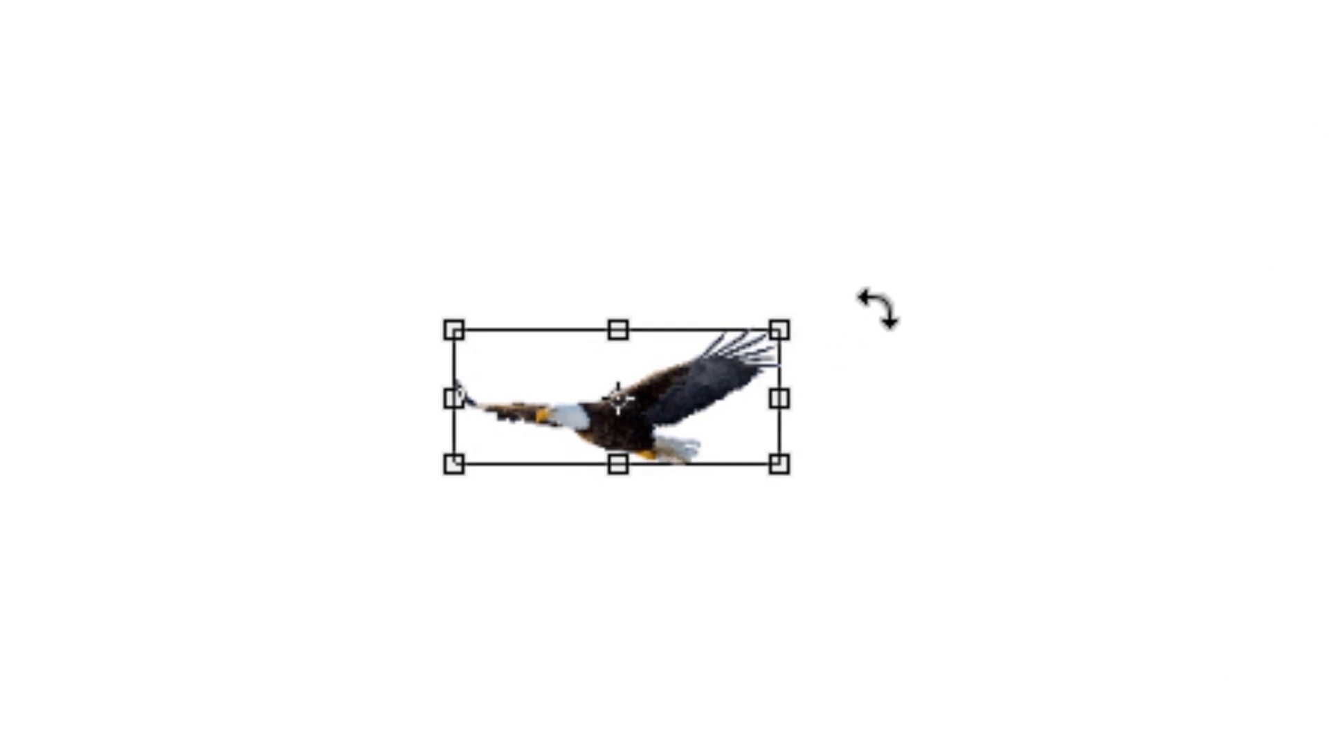
Rotate the eagle slightly counter-clockwise, place it in the open sky above the jaguar and apply the transform.
drag(872, 291, 847, 236)
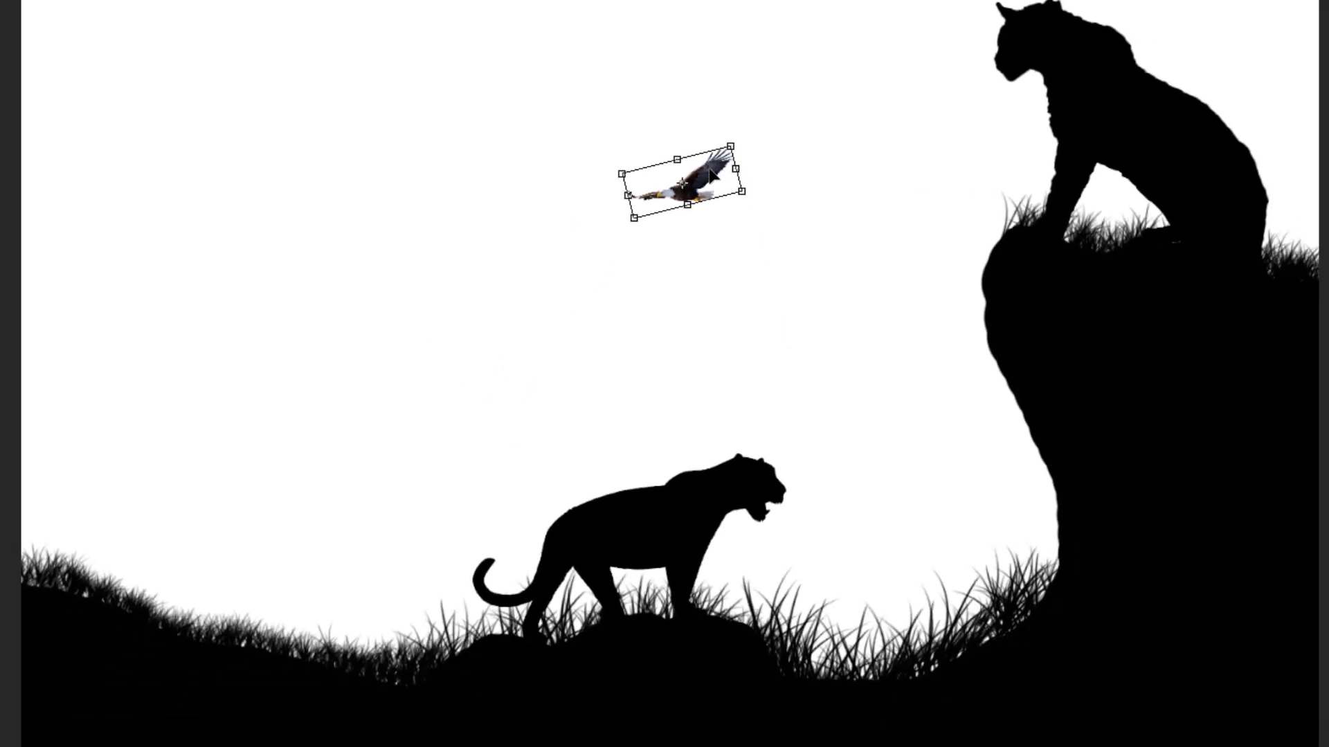
drag(710, 173, 631, 197)
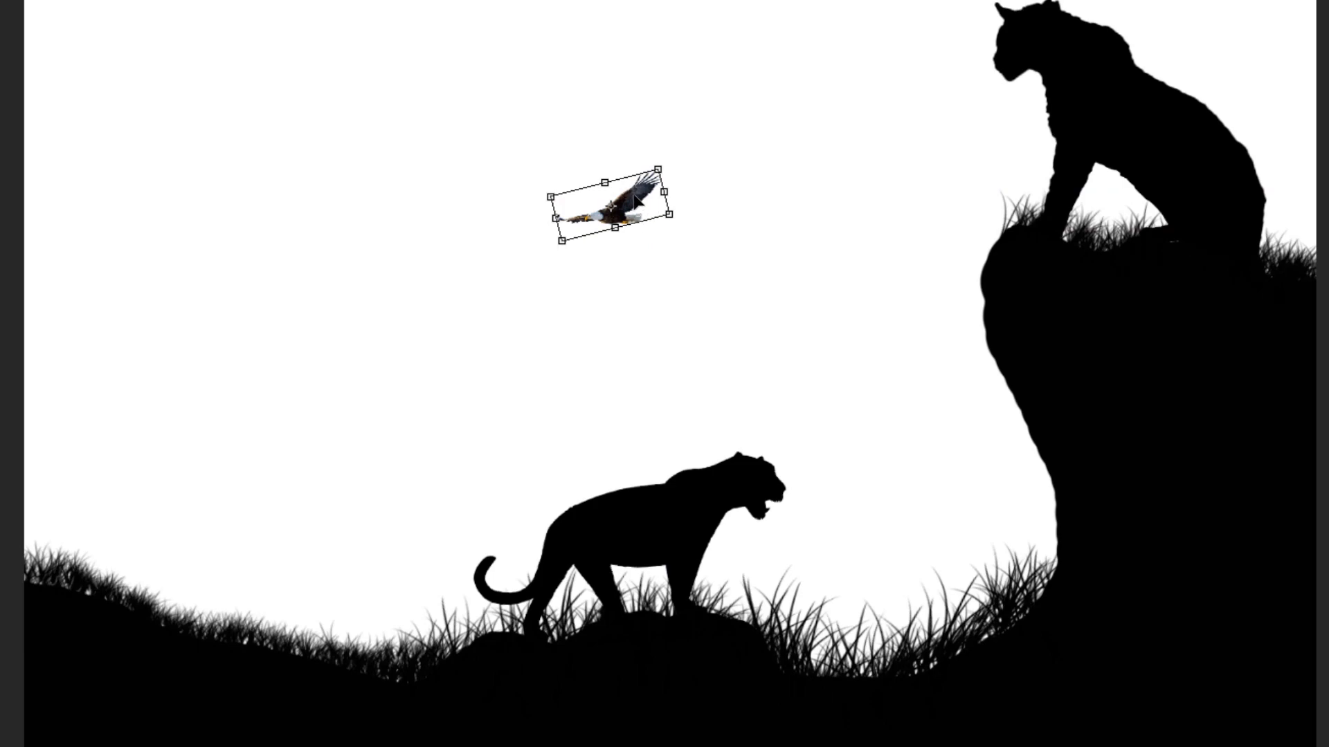
key(Return)
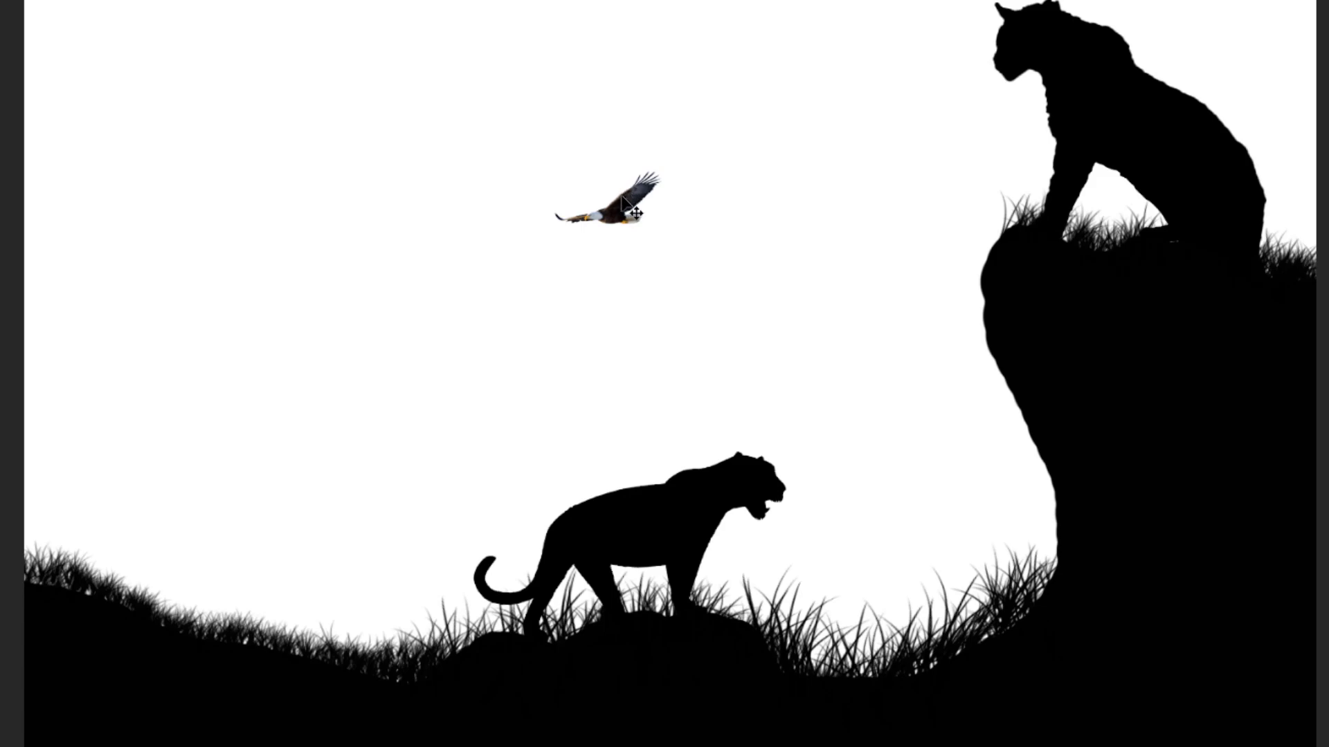
Turn the eagle solid black by setting Hue/Saturation lightness to -100, and rename its layer as "águia".
key(ctrl)
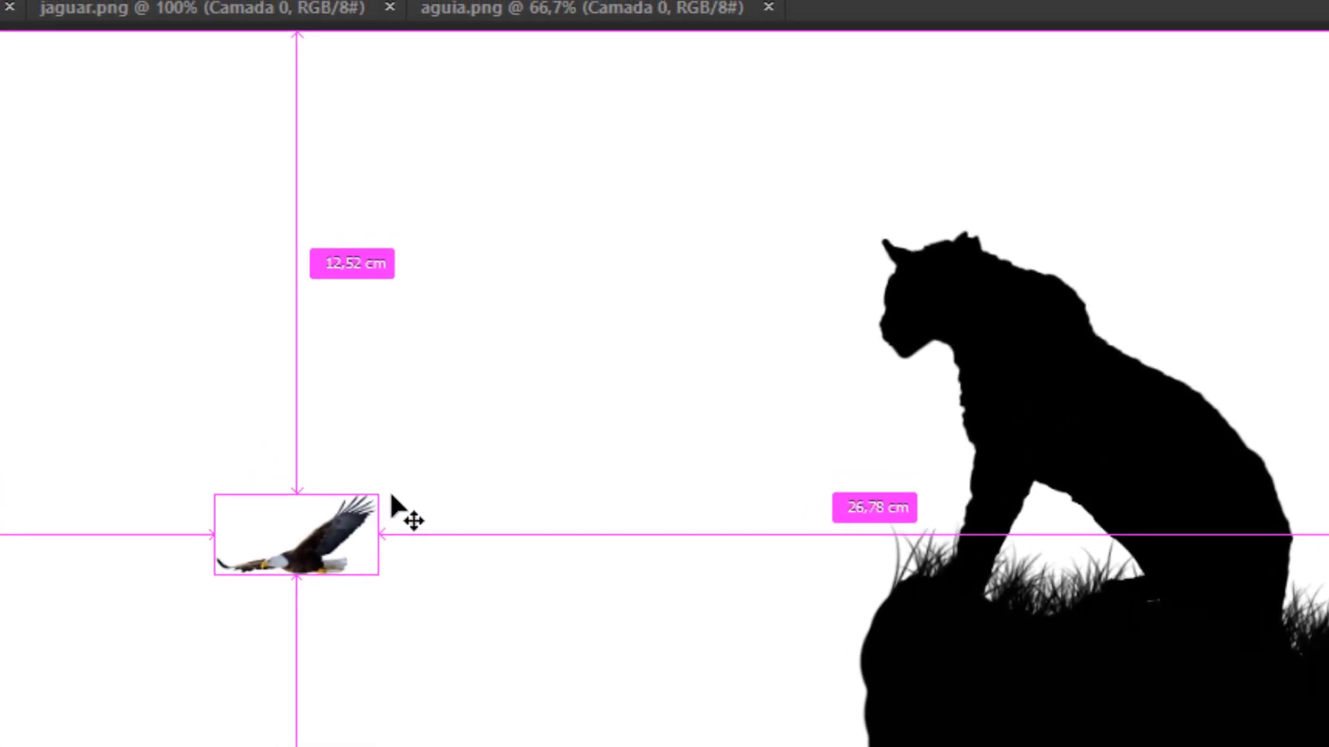
key(ctrl+u)
drag(423, 163, 746, 197)
drag(656, 575, 453, 564)
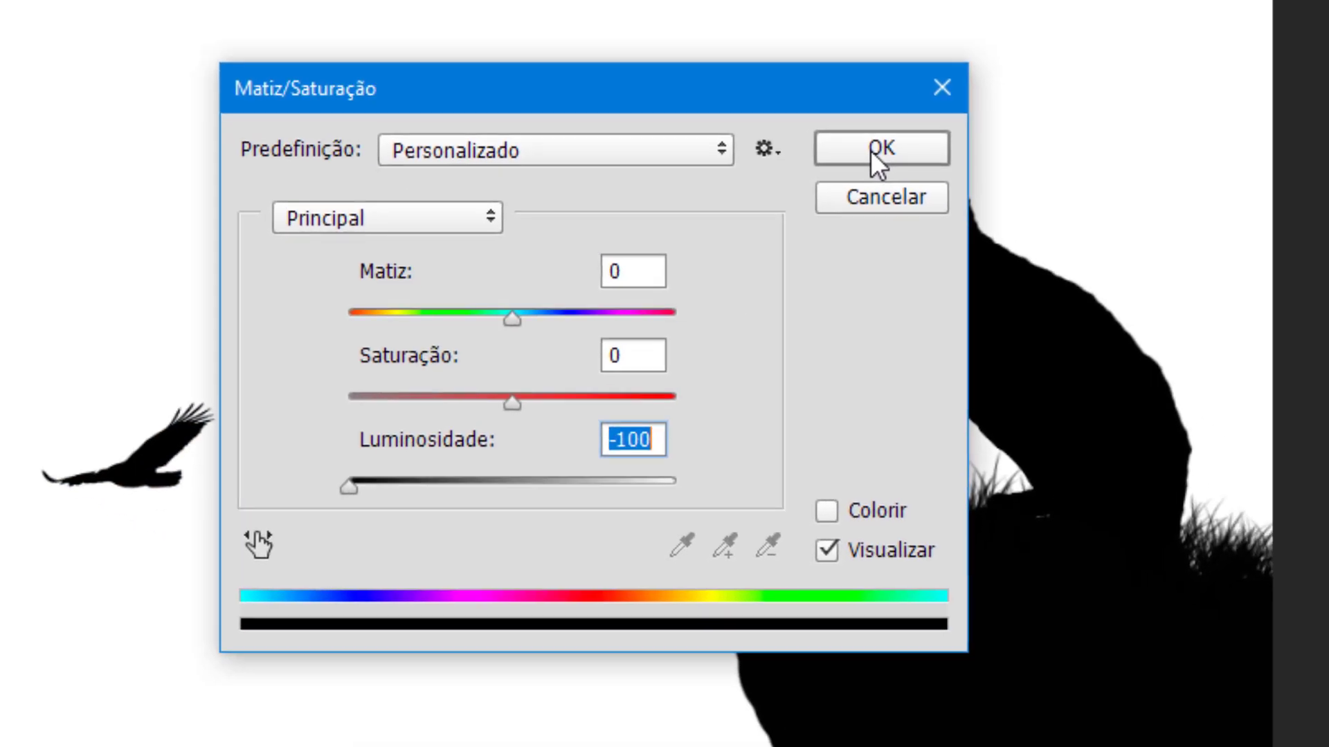
click(994, 258)
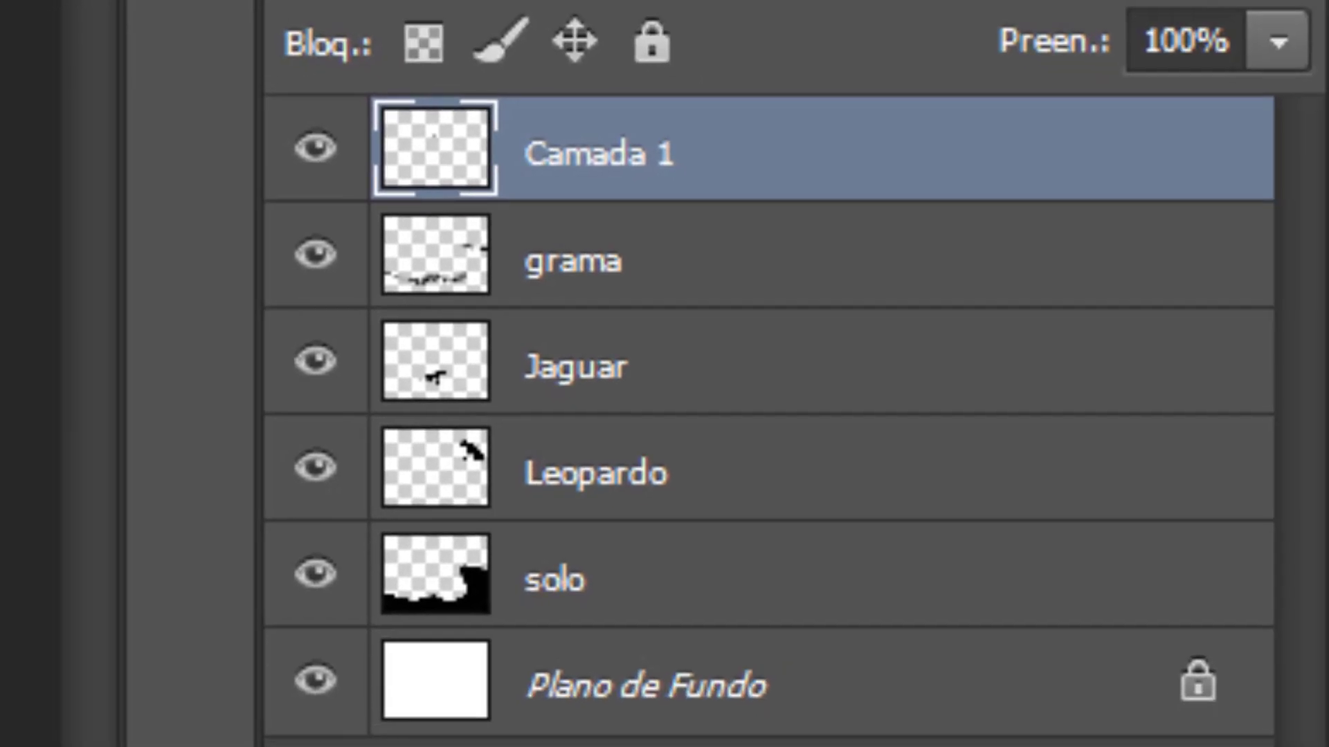
double_click(606, 172)
text(águia)
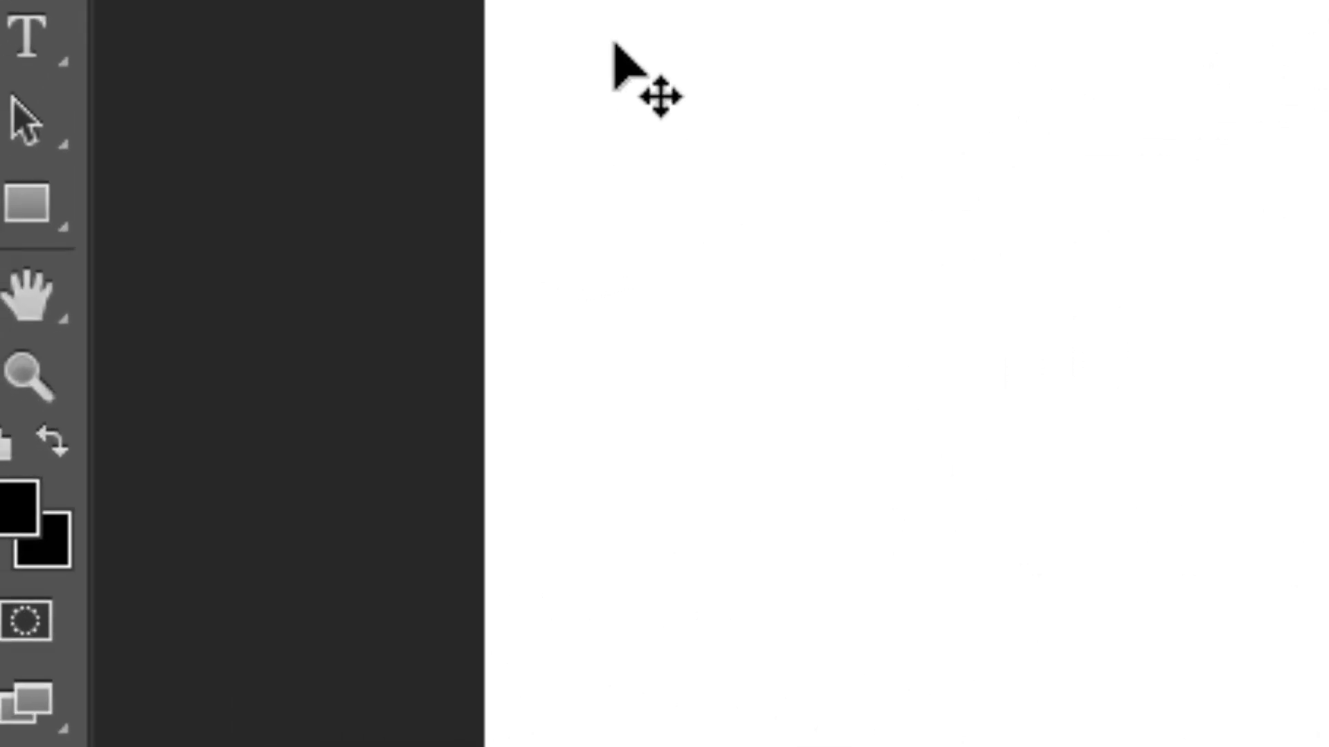
Activate the Custom Shape tool and replace its current shape library with the Natureza set.
click(100, 123)
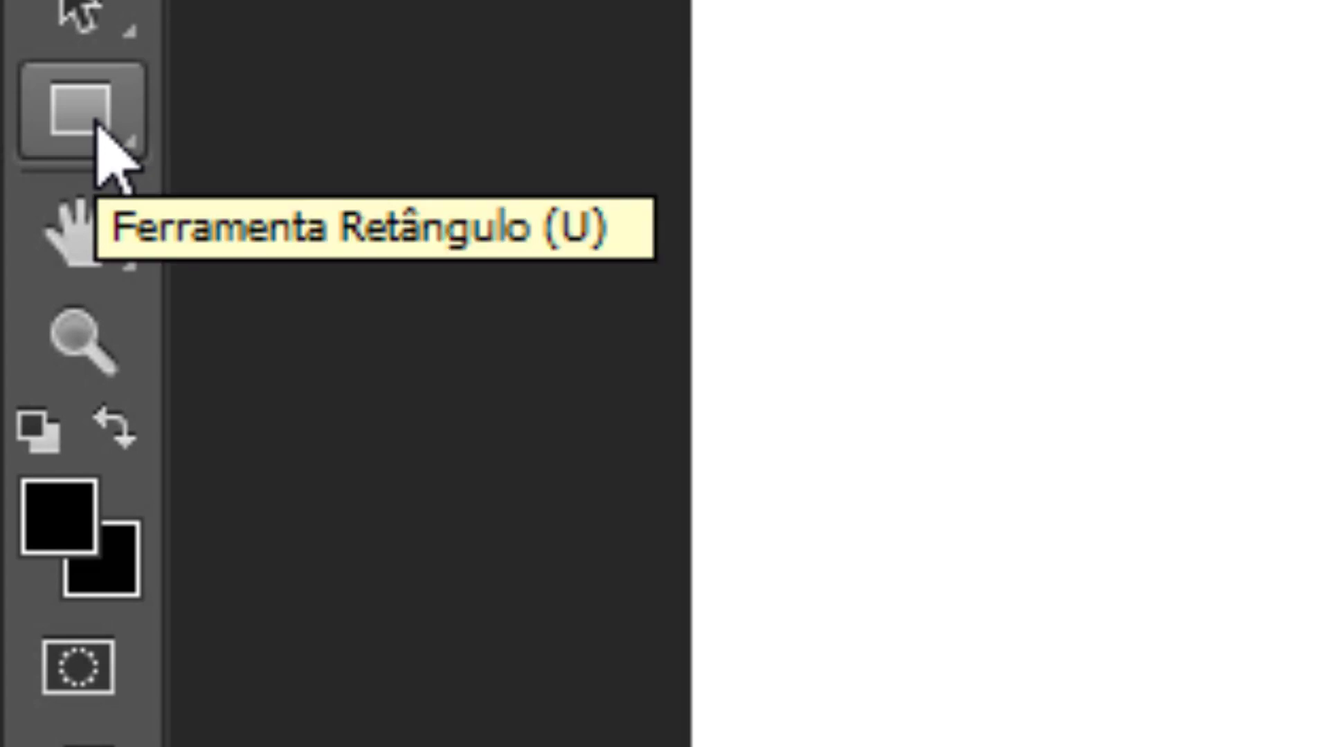
click(97, 125)
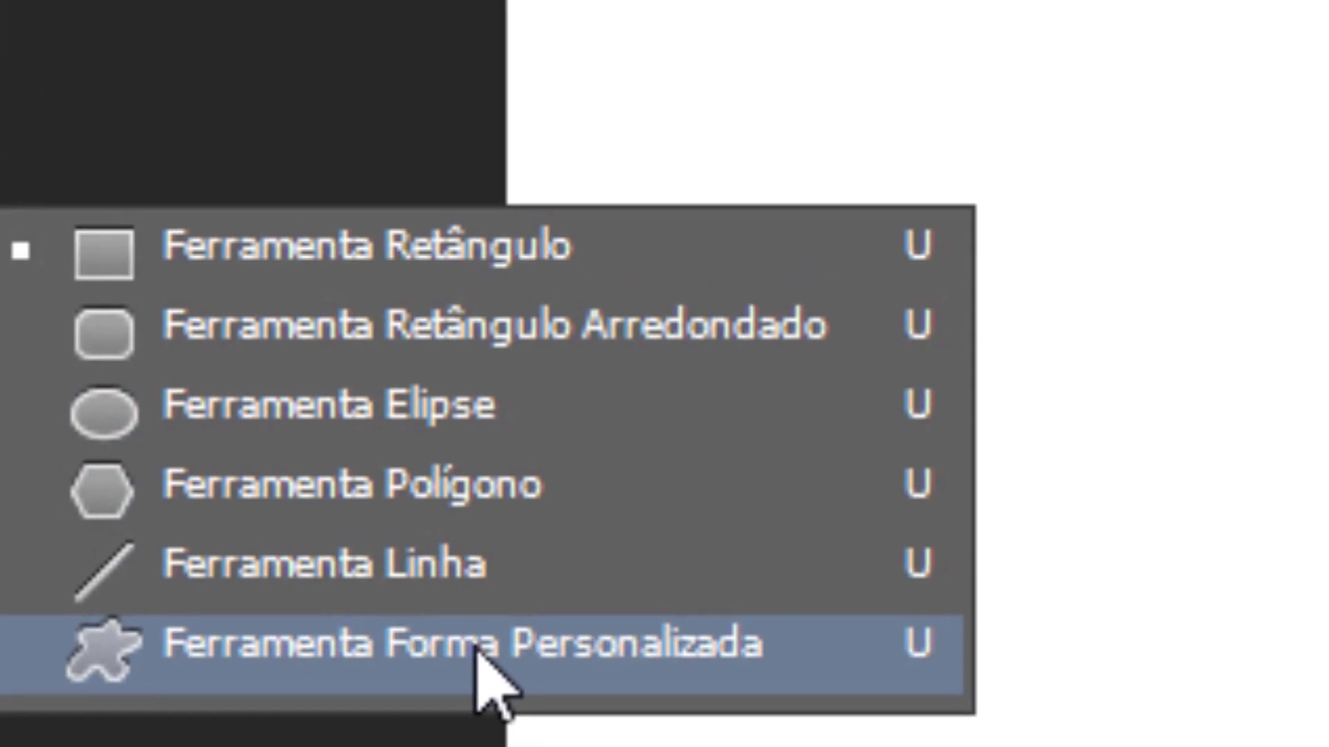
click(476, 649)
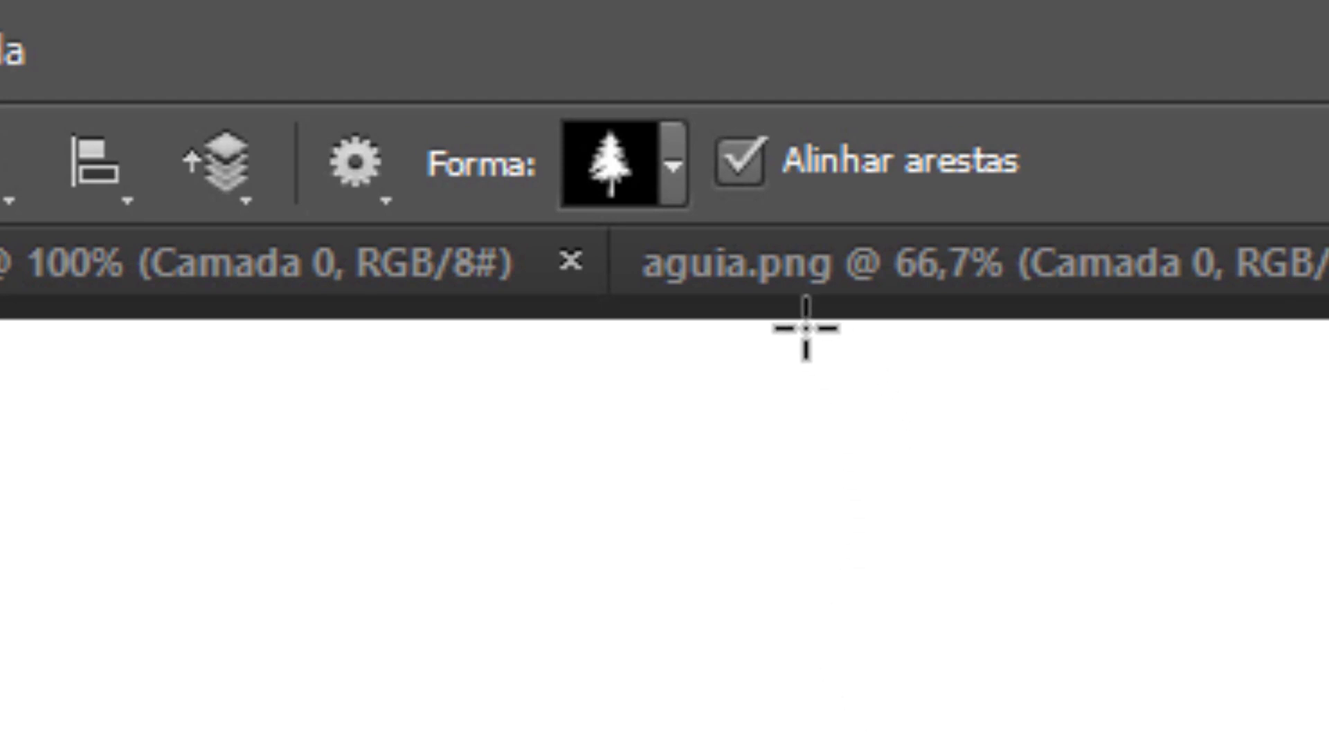
click(633, 38)
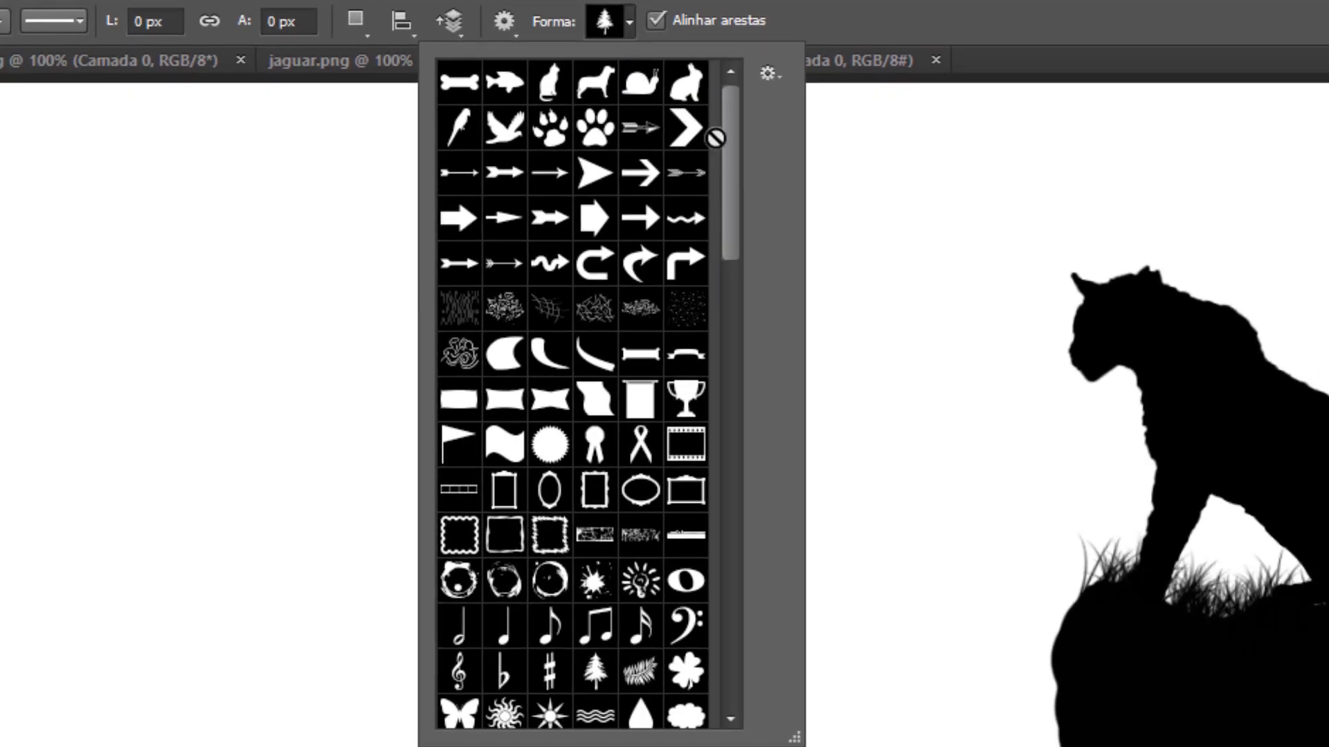
drag(726, 150, 763, 71)
click(769, 74)
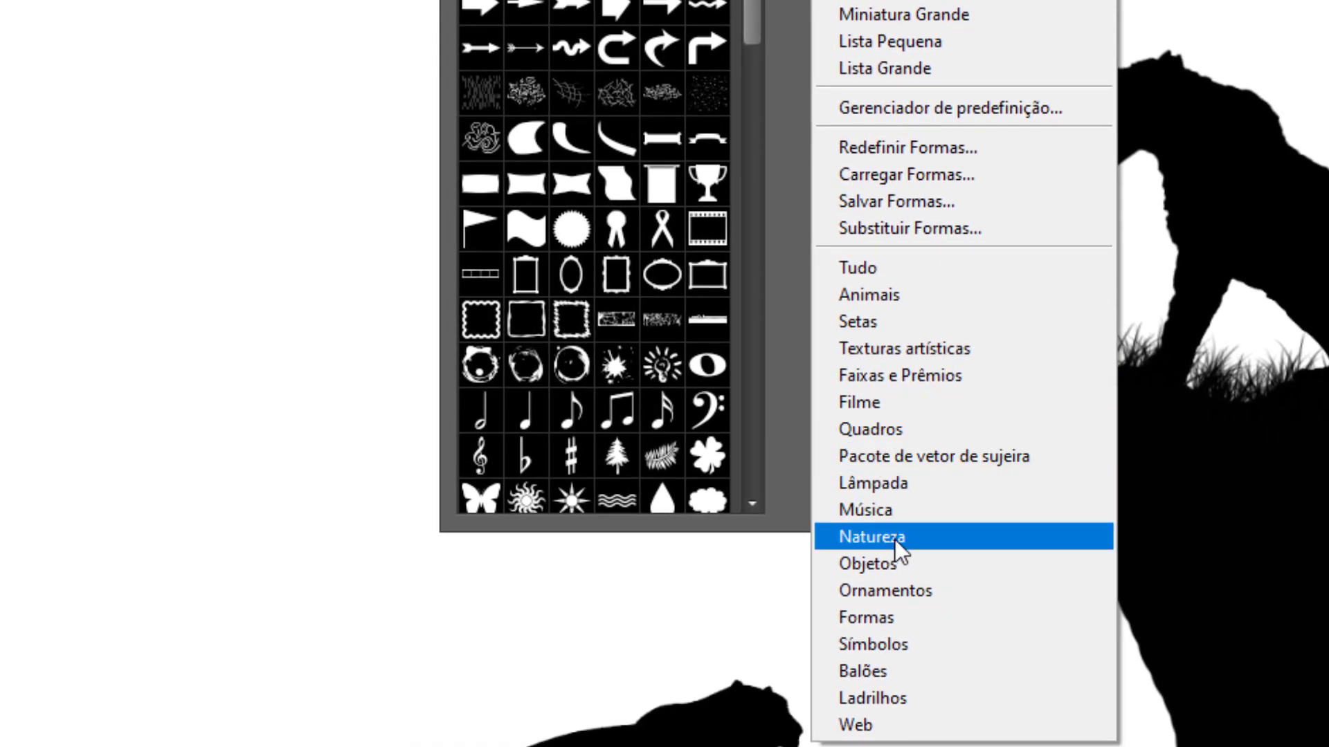
click(895, 539)
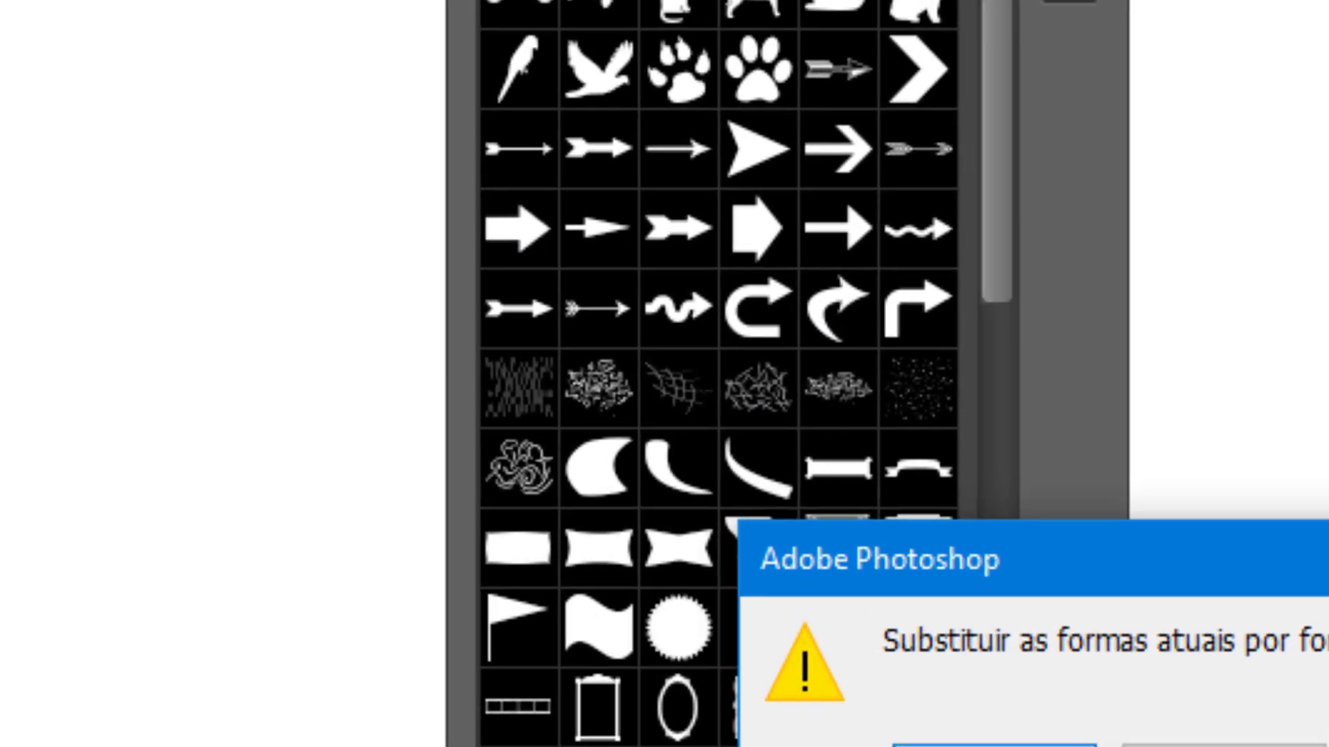
click(767, 310)
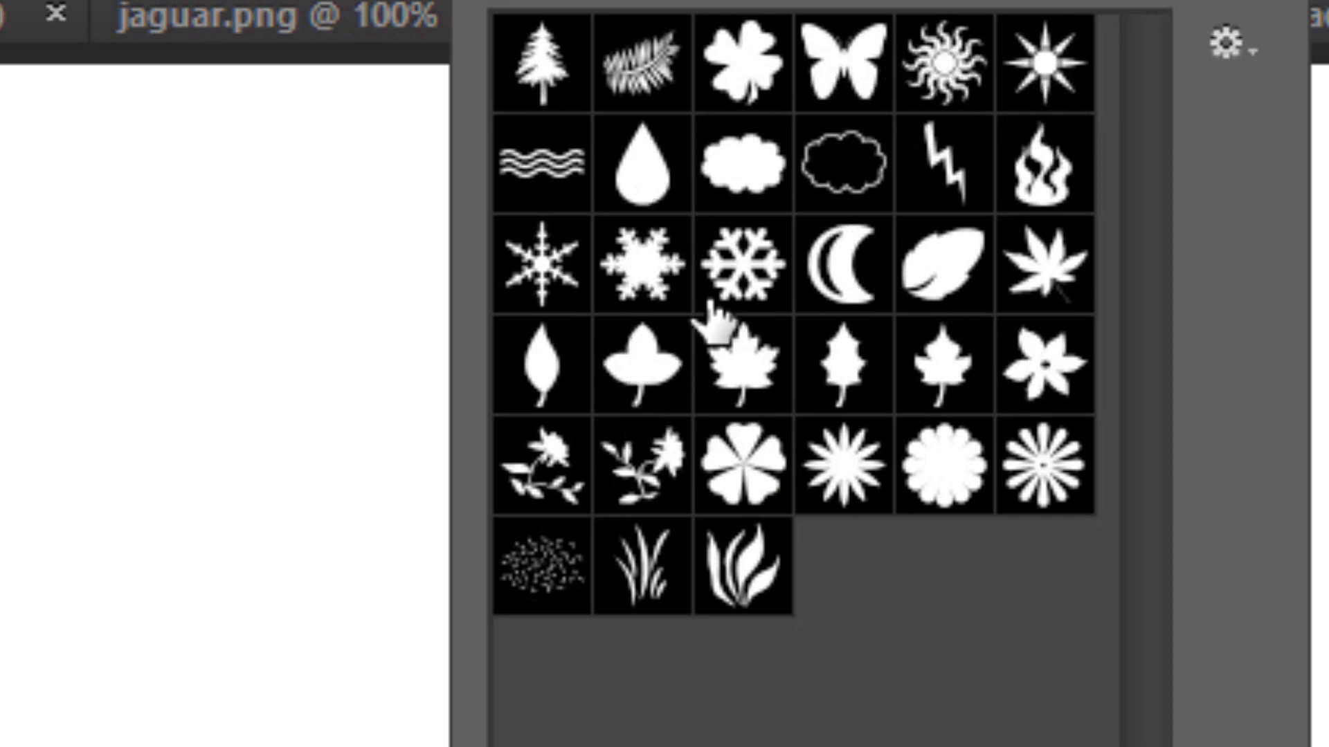
Draw fourteen overlapping black pine trees with the pine shape, tall at the canvas edge and shrinking down the grassy slope towards the jaguar.
click(558, 71)
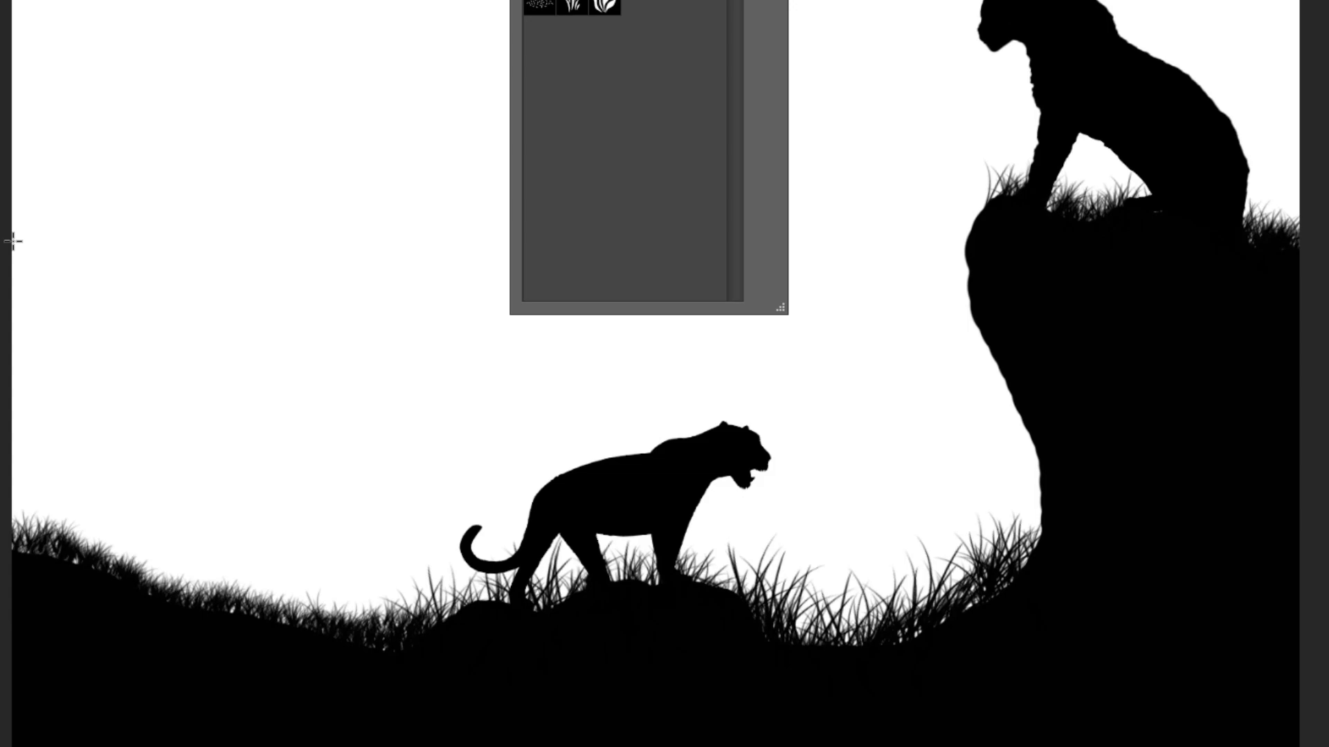
drag(13, 241, 112, 580)
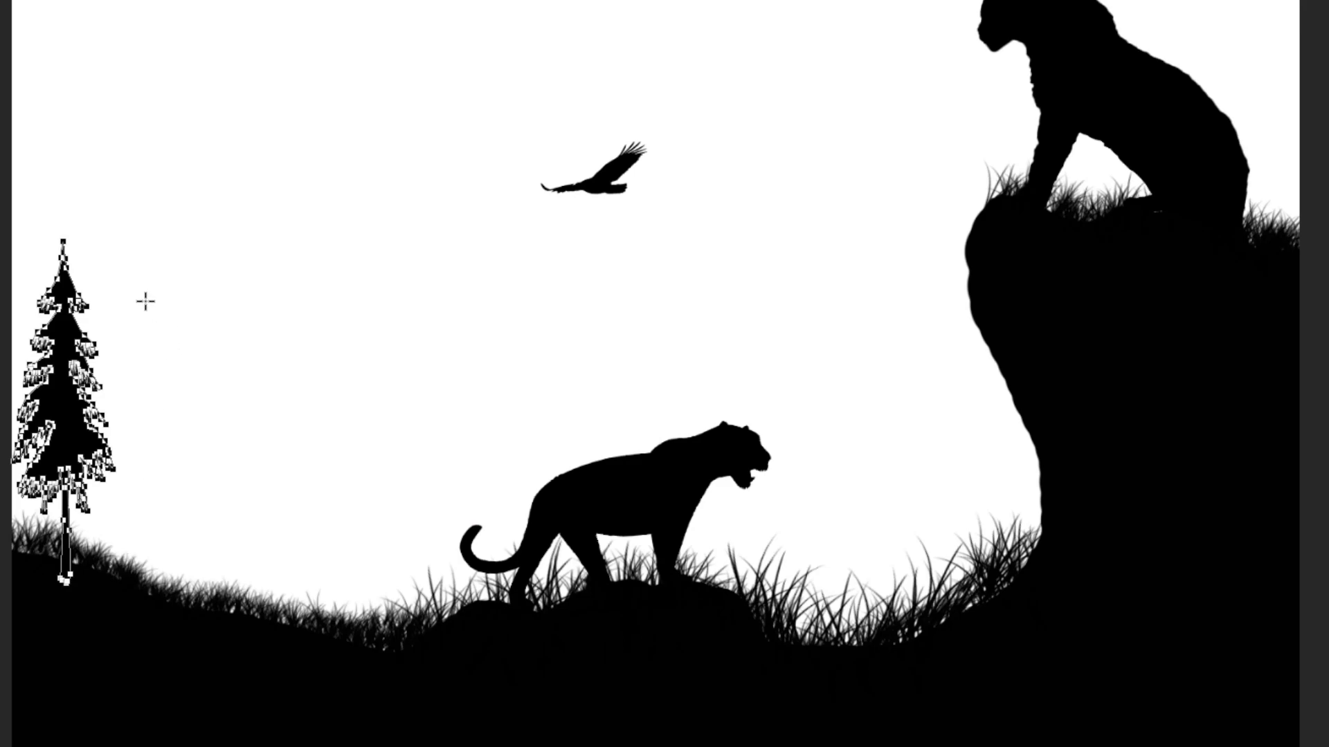
drag(146, 284, 59, 589)
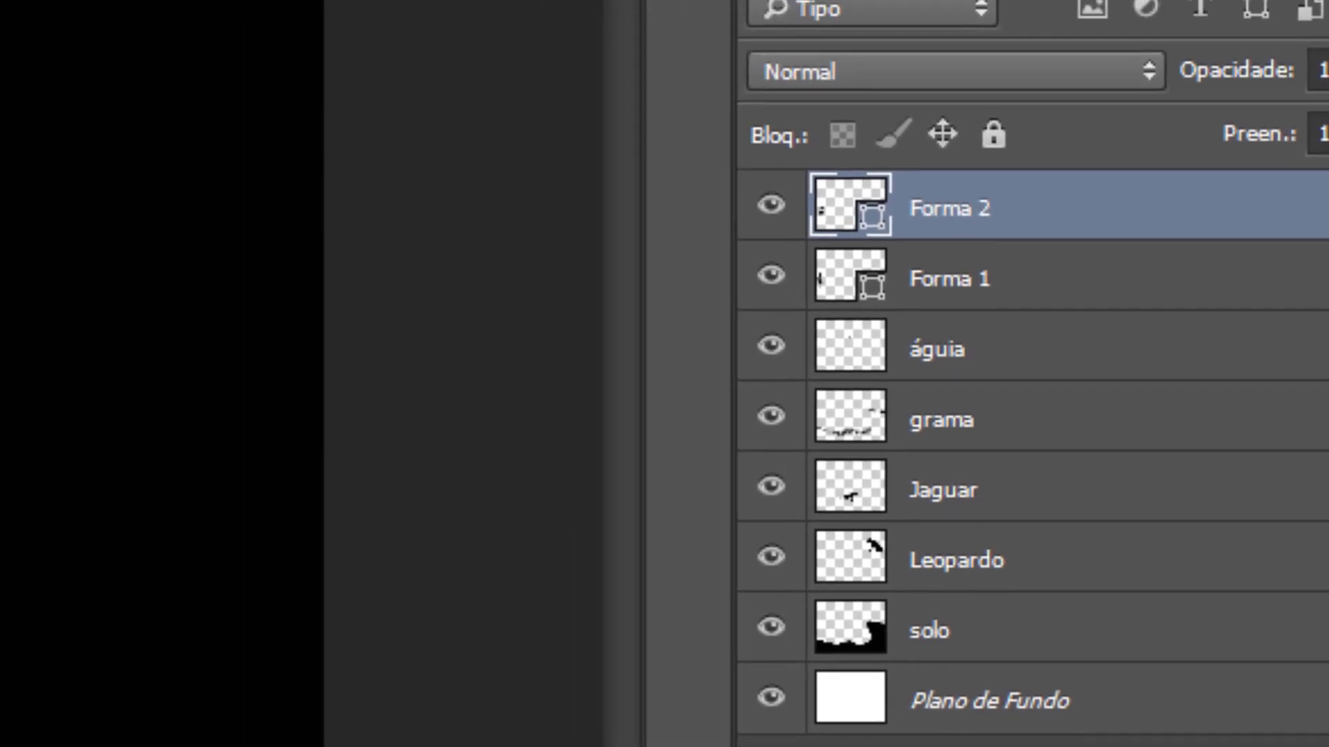
drag(93, 186, 0, 647)
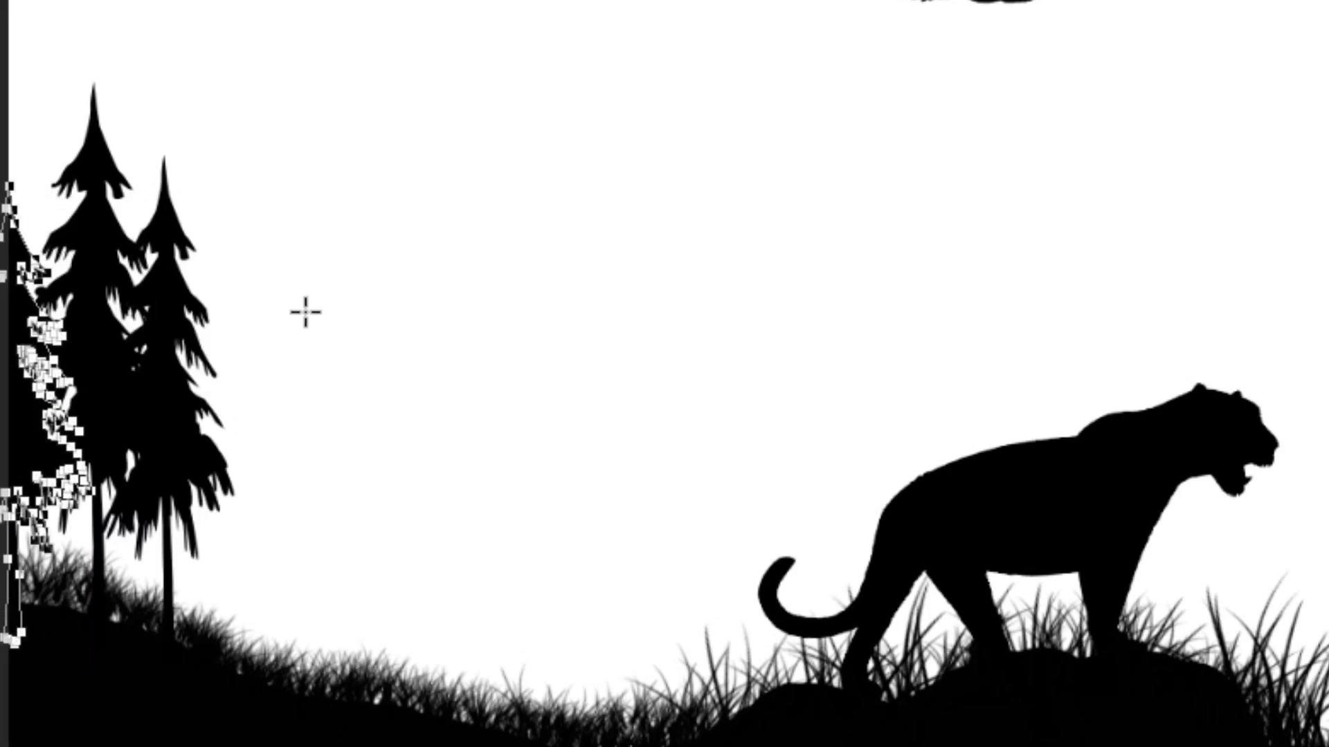
drag(308, 218, 135, 676)
drag(421, 330, 199, 704)
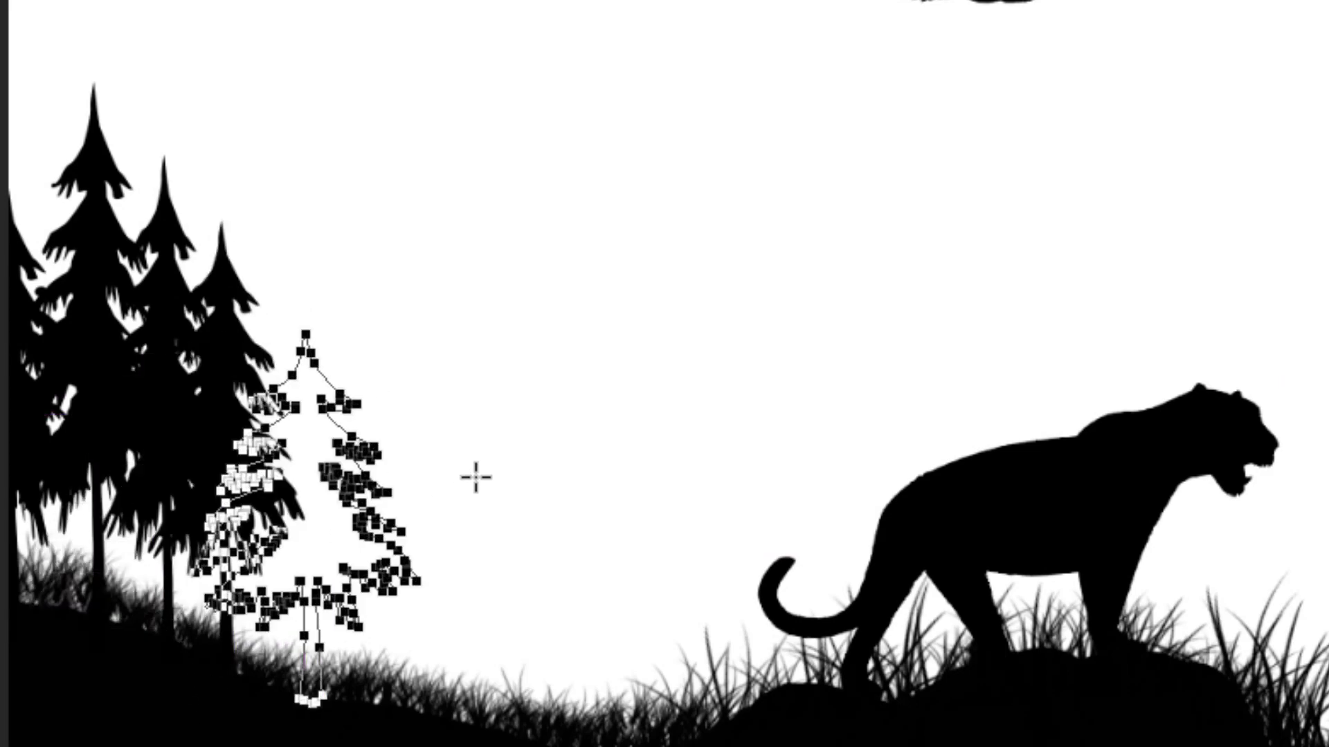
drag(469, 350, 336, 739)
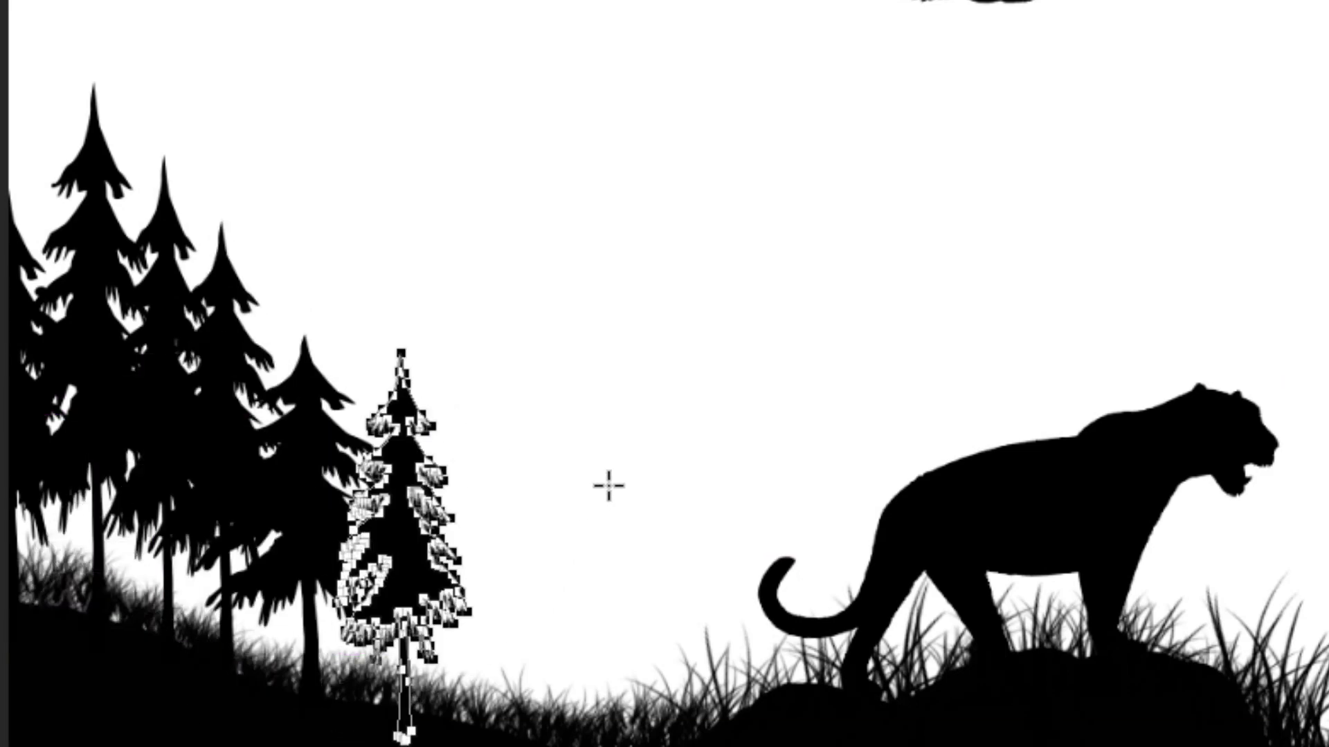
drag(563, 404, 429, 735)
drag(649, 489, 415, 716)
mouse_move(710, 540)
mouse_down()
mouse_move(593, 722)
mouse_move(607, 746)
mouse_up()
mouse_move(422, 368)
mouse_down()
mouse_move(478, 457)
mouse_move(457, 664)
mouse_move(494, 744)
mouse_move(488, 723)
mouse_up()
drag(298, 315, 420, 720)
drag(568, 427, 505, 744)
drag(241, 201, 320, 706)
drag(629, 538, 626, 744)
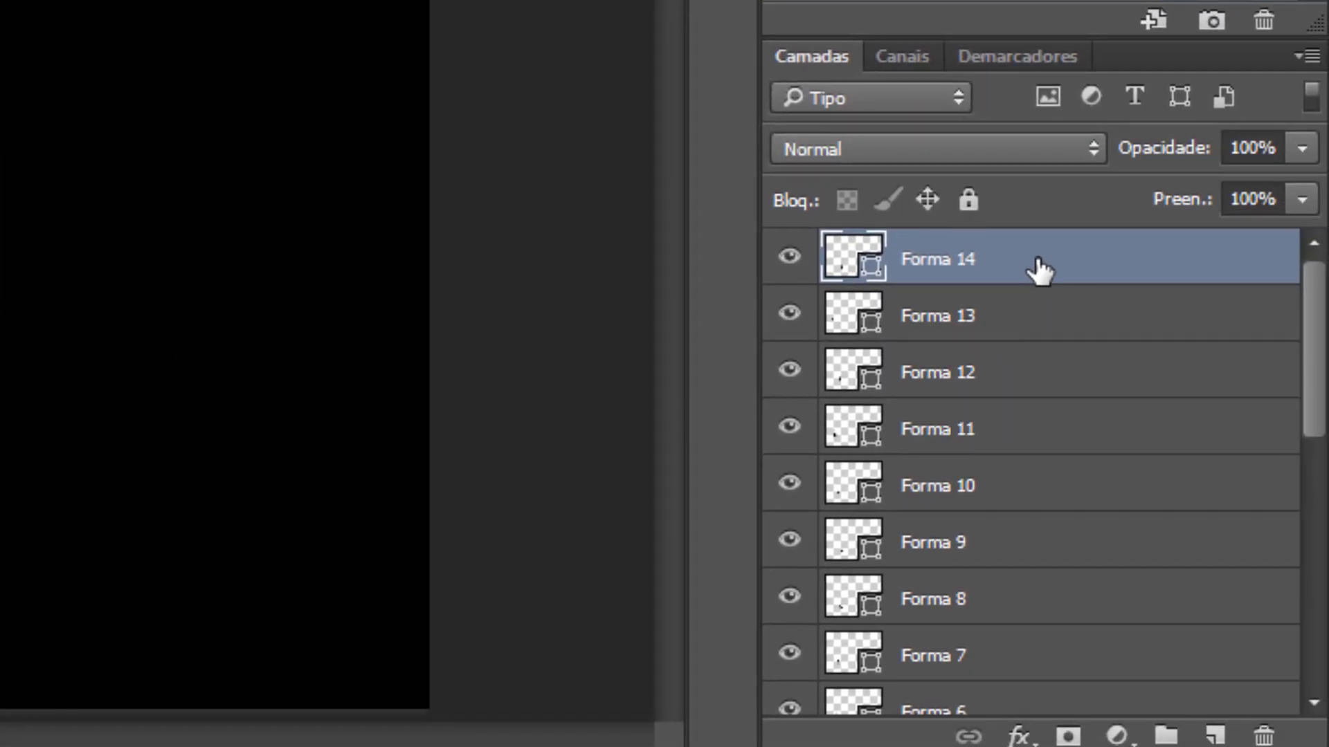
Select all the pine shape layers from Forma 1 to Forma 14 and merge them into one shape layer.
scroll(1038, 270, down, 6)
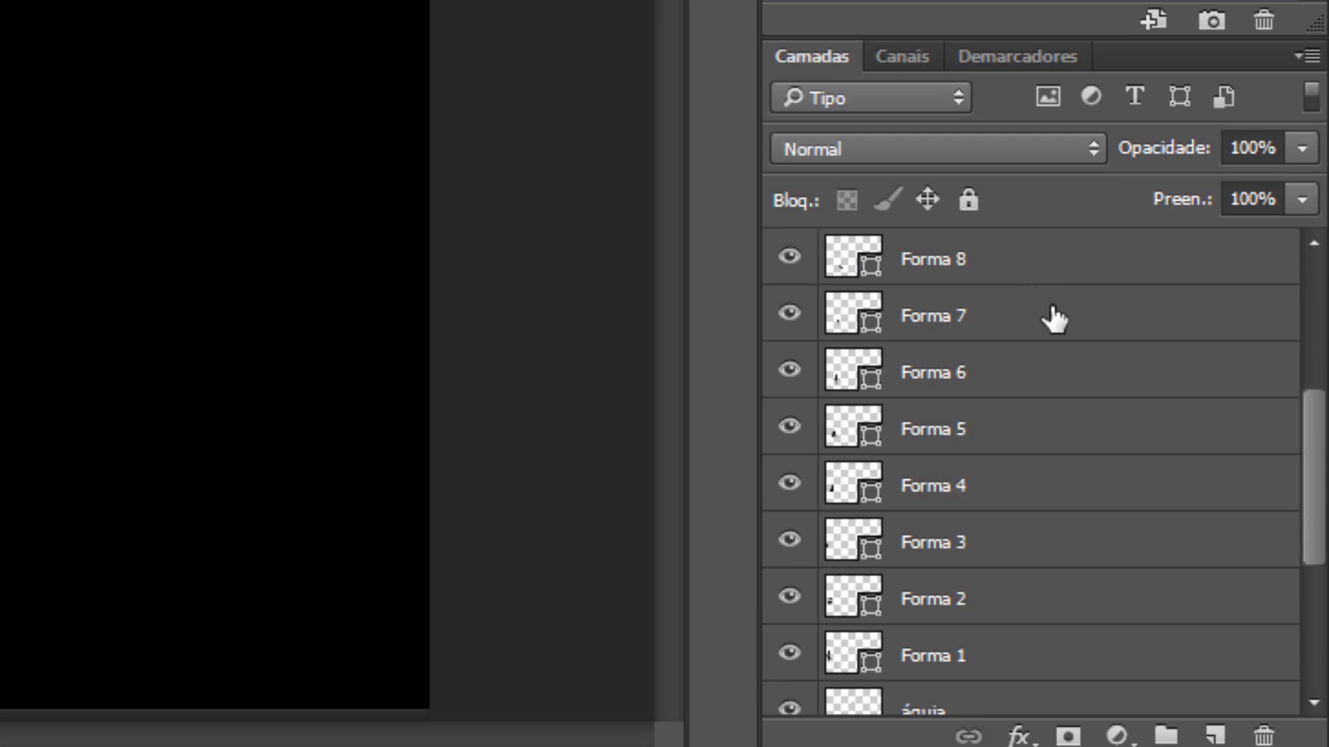
scroll(1044, 395, down, 1)
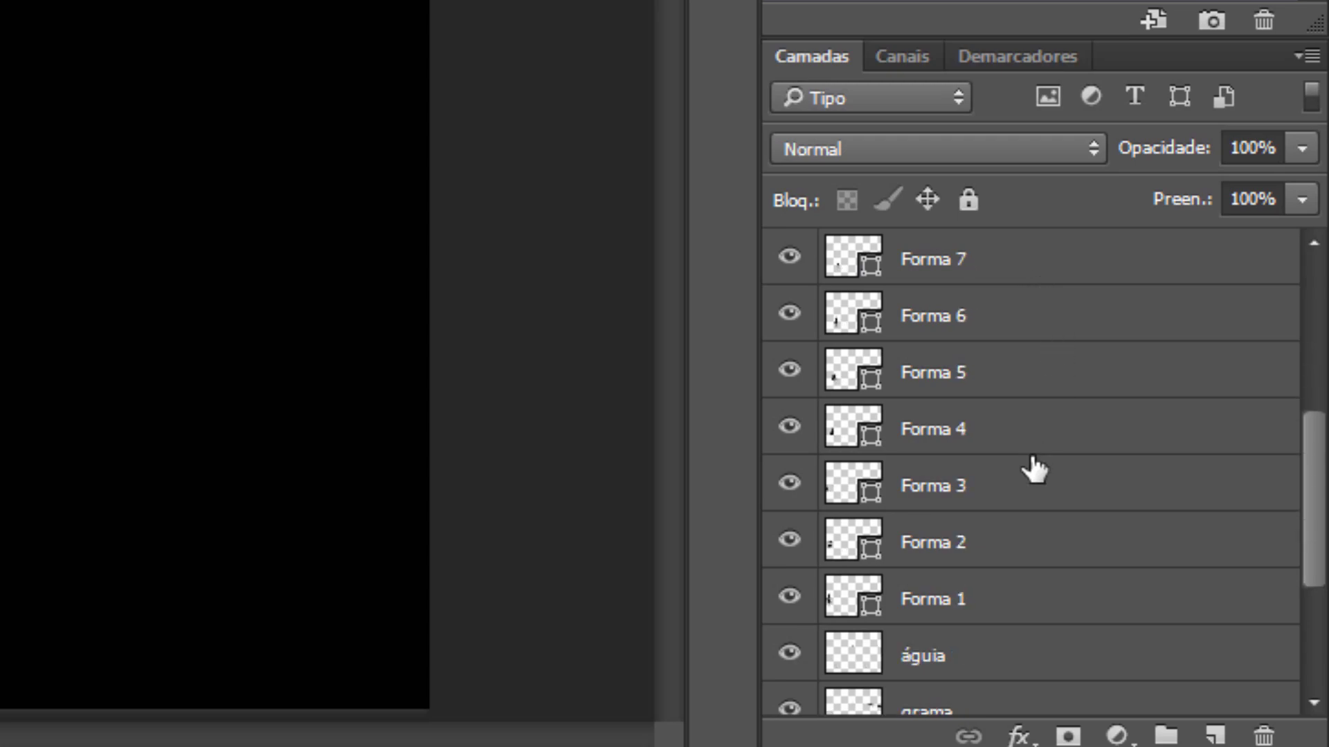
click(999, 606)
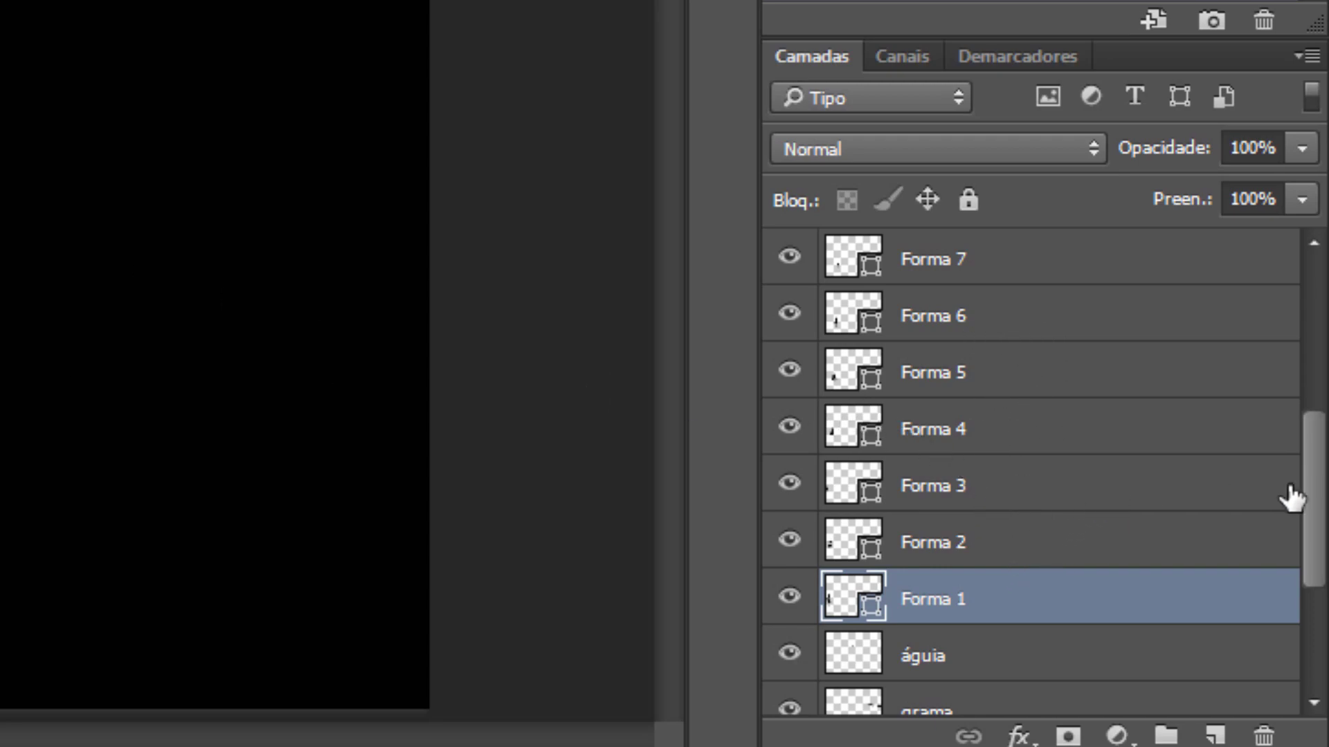
drag(1317, 489, 1322, 305)
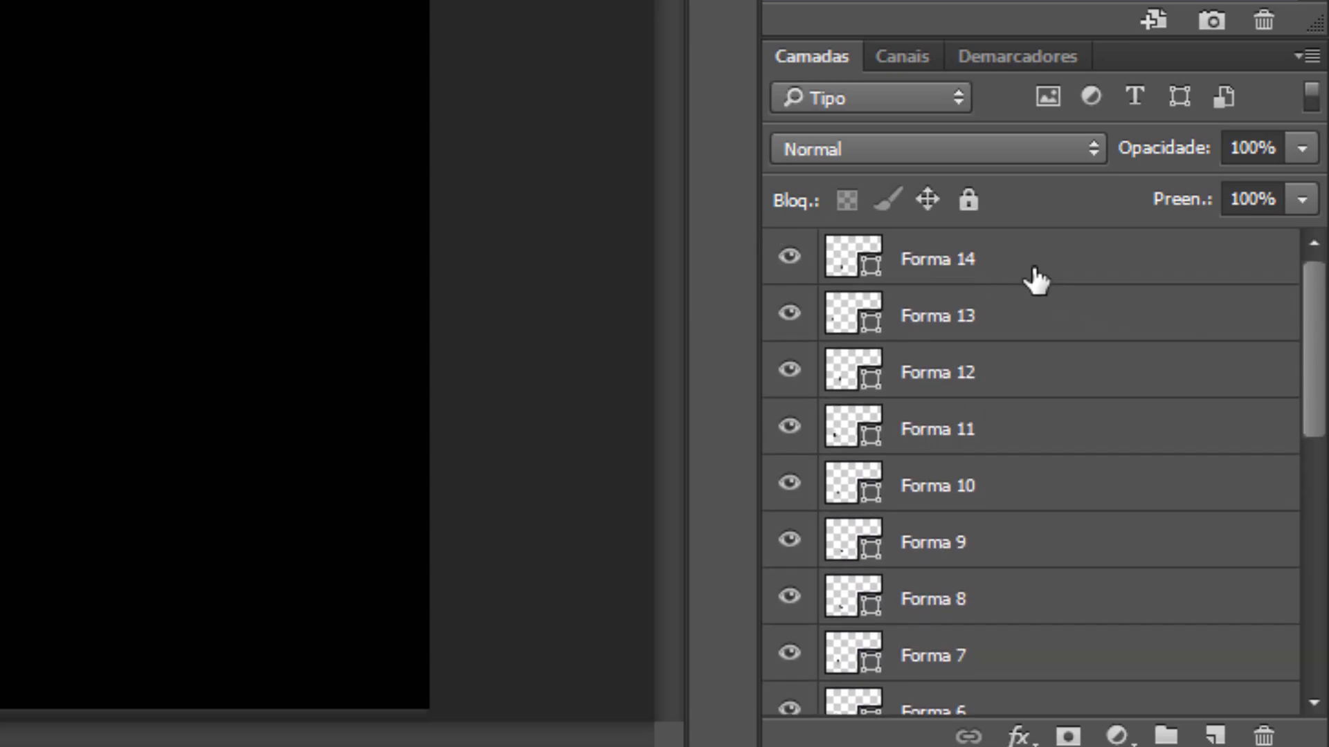
shift+click(989, 263)
mouse_move(1320, 304)
mouse_down()
mouse_move(1322, 474)
mouse_move(1323, 307)
mouse_up()
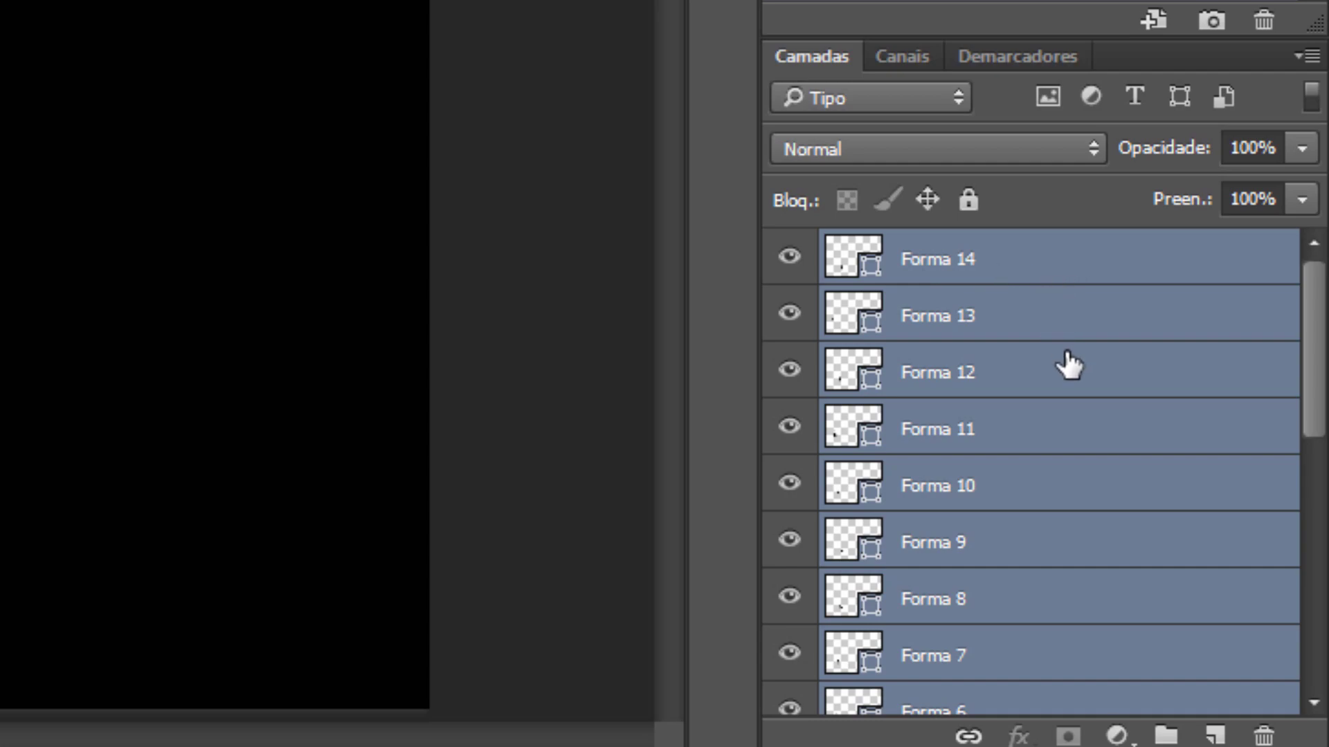
right_click(1051, 282)
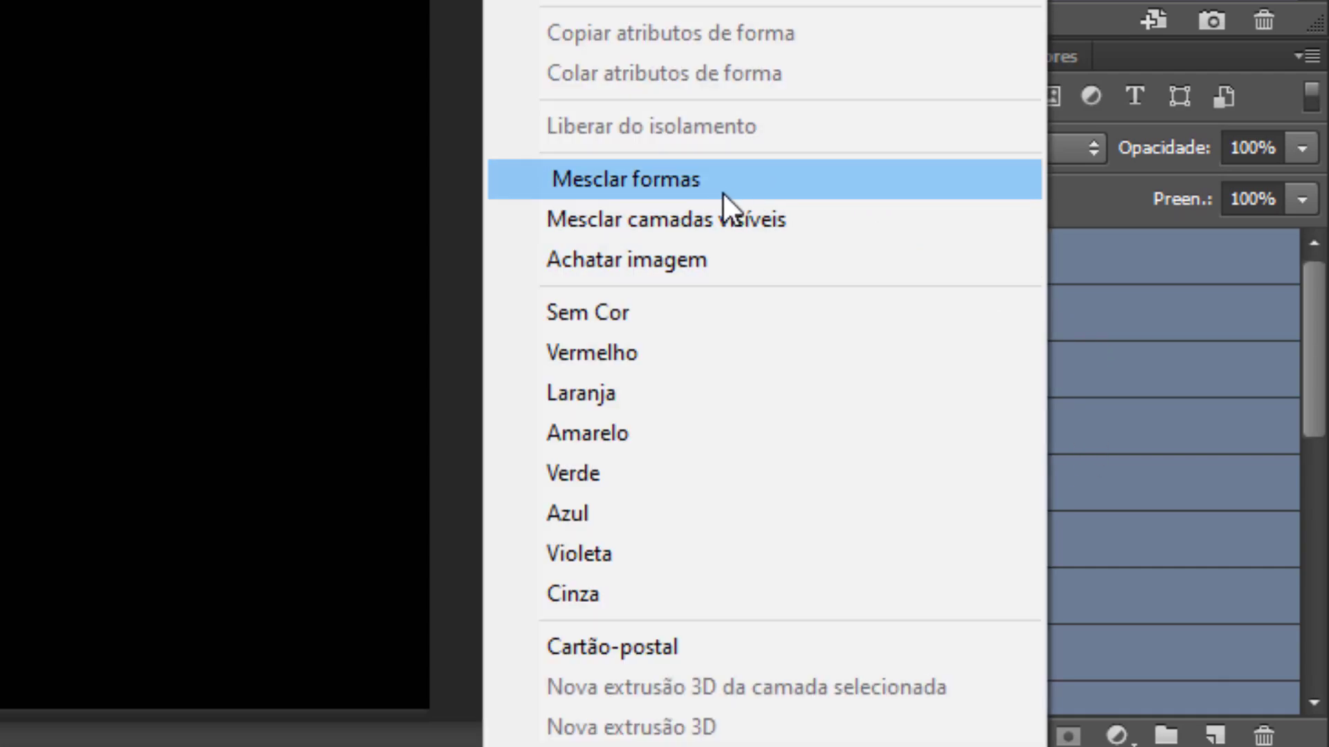
click(722, 192)
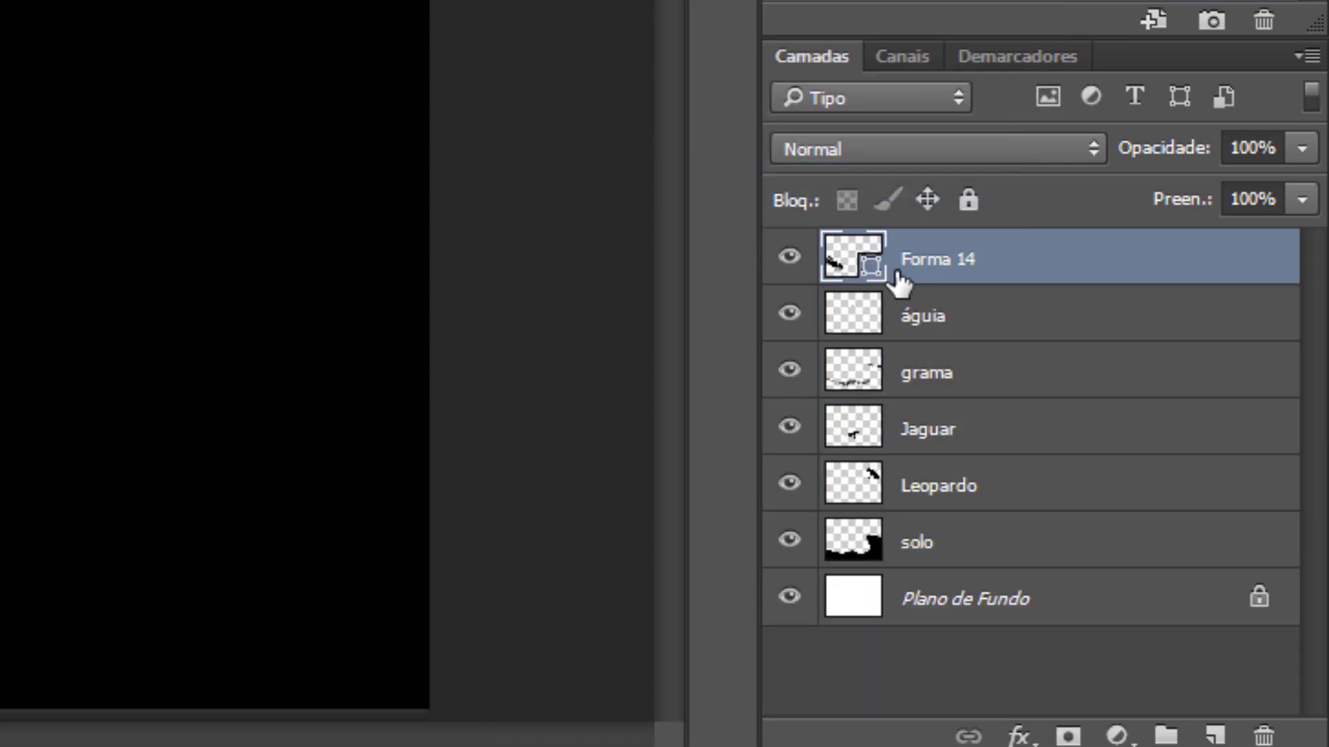
Rename the merged tree layer as "Pinheiros" and shift the pines slightly lower on the slope with the Move tool.
double_click(950, 262)
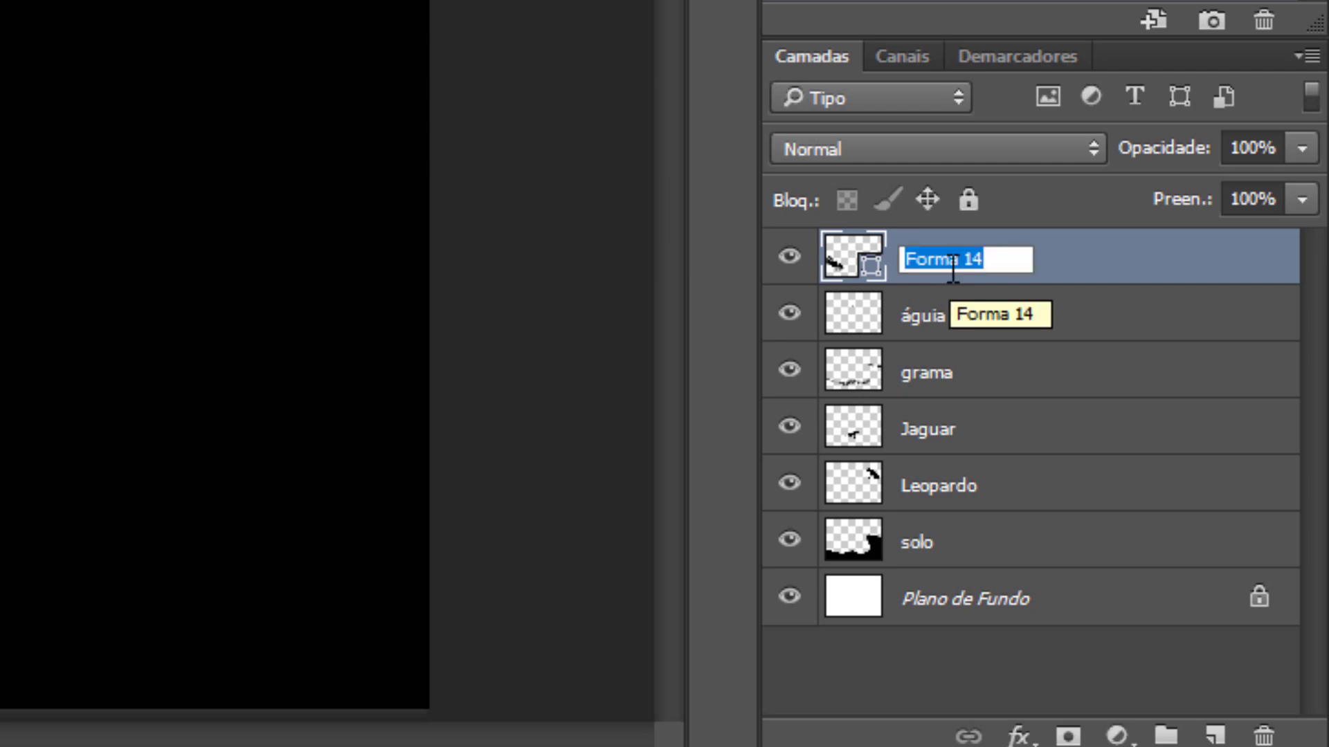
text(Pinheir)
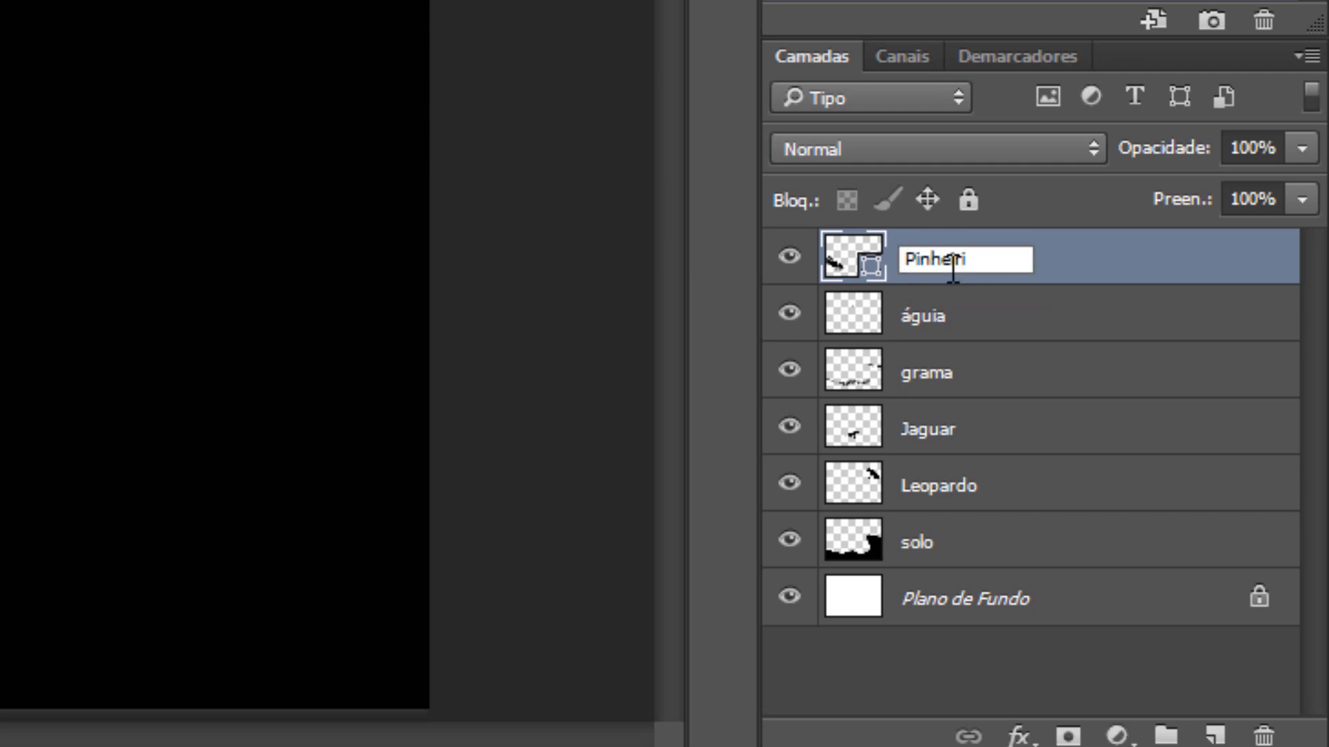
text(os)
key(Return)
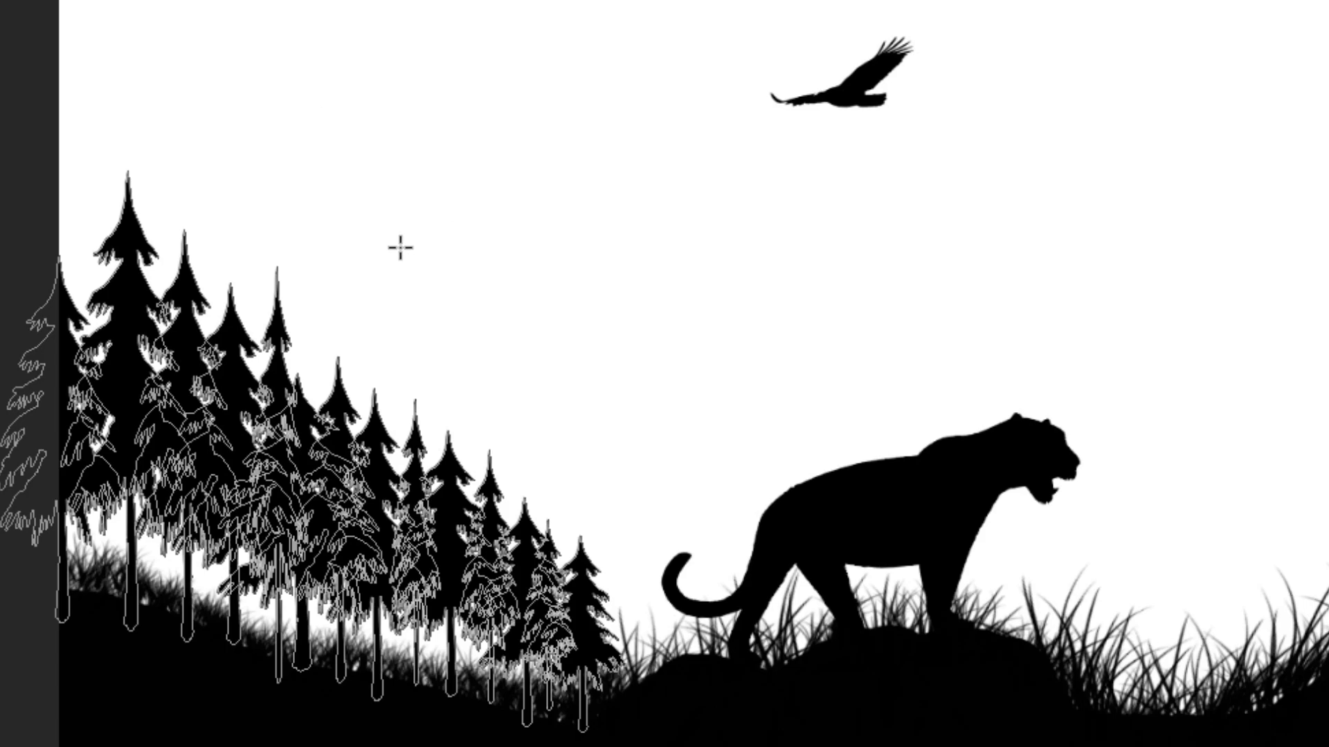
key(Return)
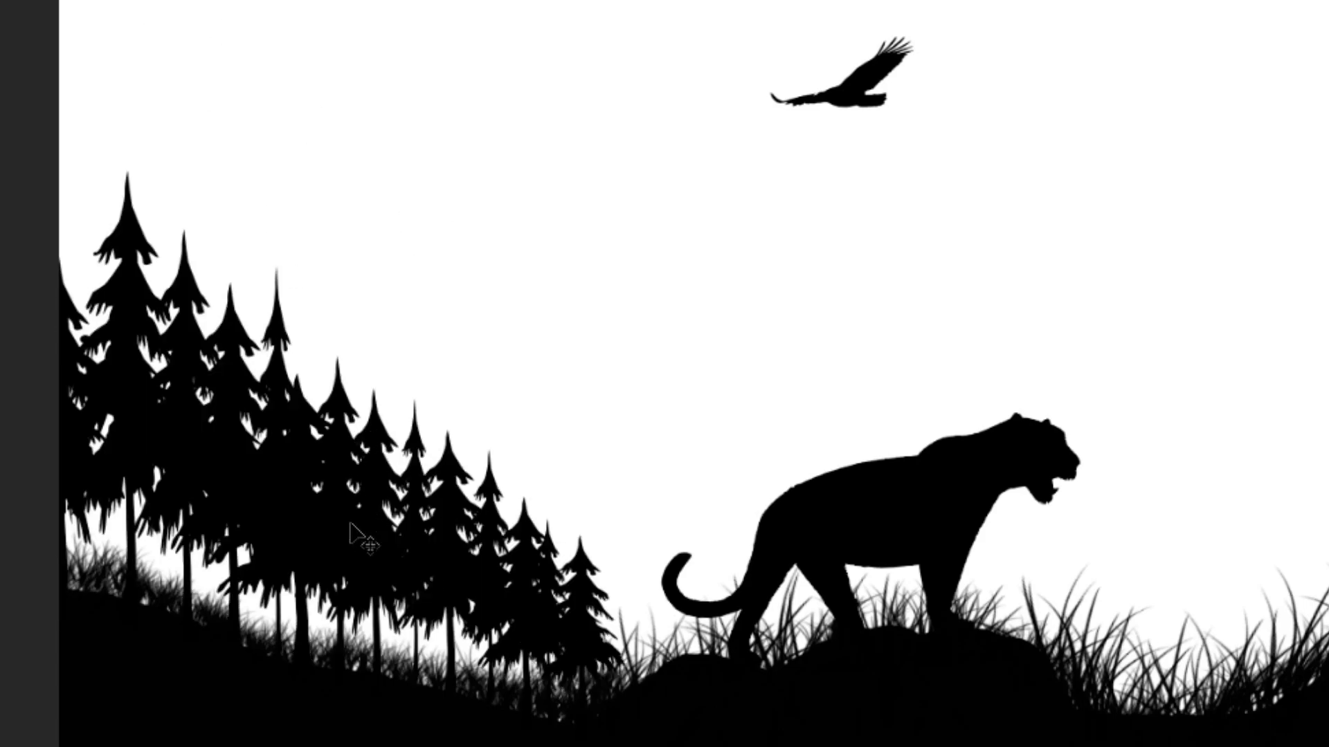
drag(284, 516, 238, 484)
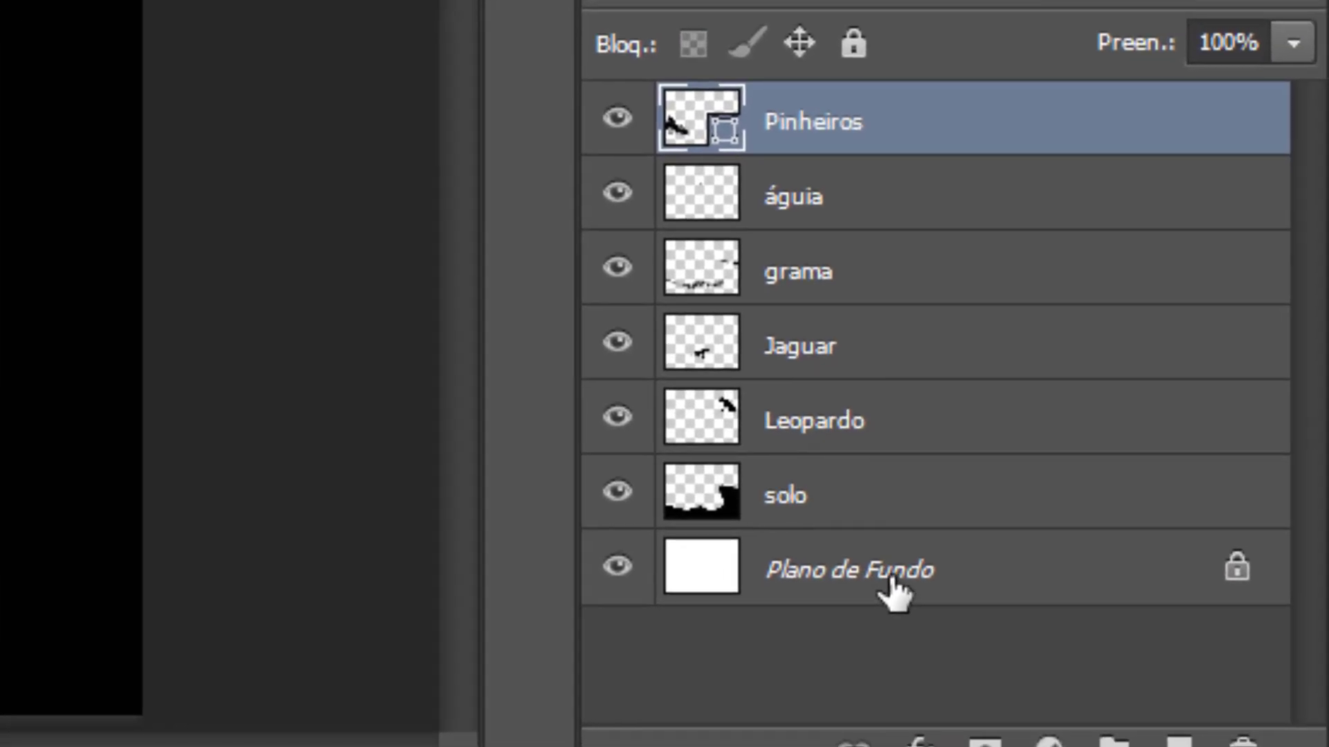
Fill the Plano de Fundo layer with black using the Paint Bucket tool.
click(893, 577)
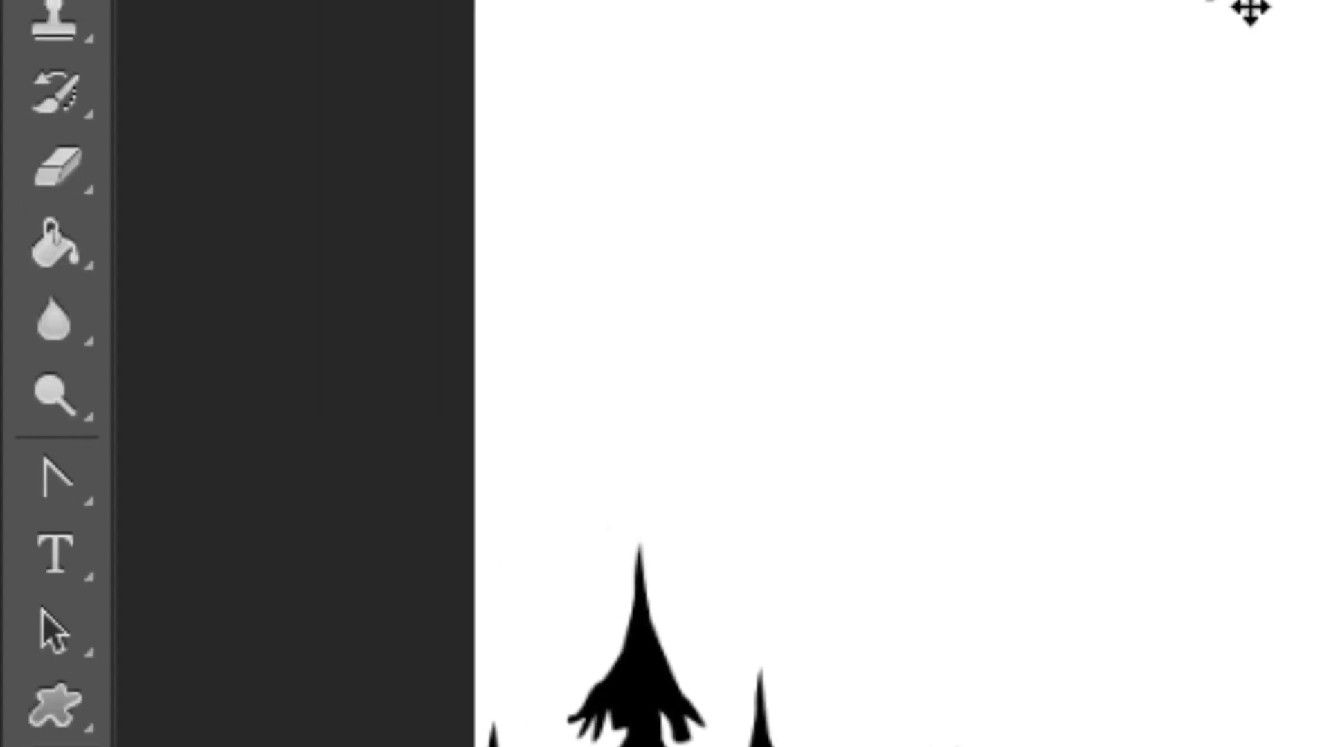
click(57, 246)
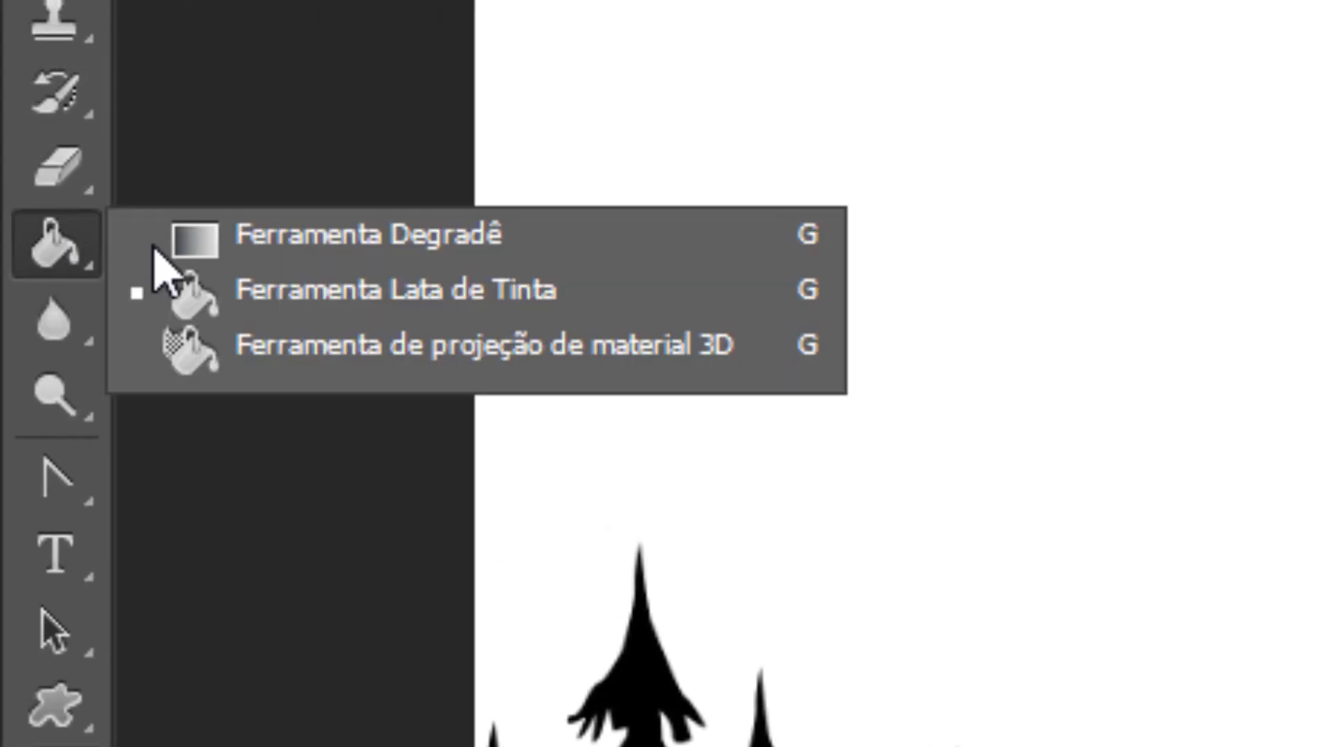
click(270, 283)
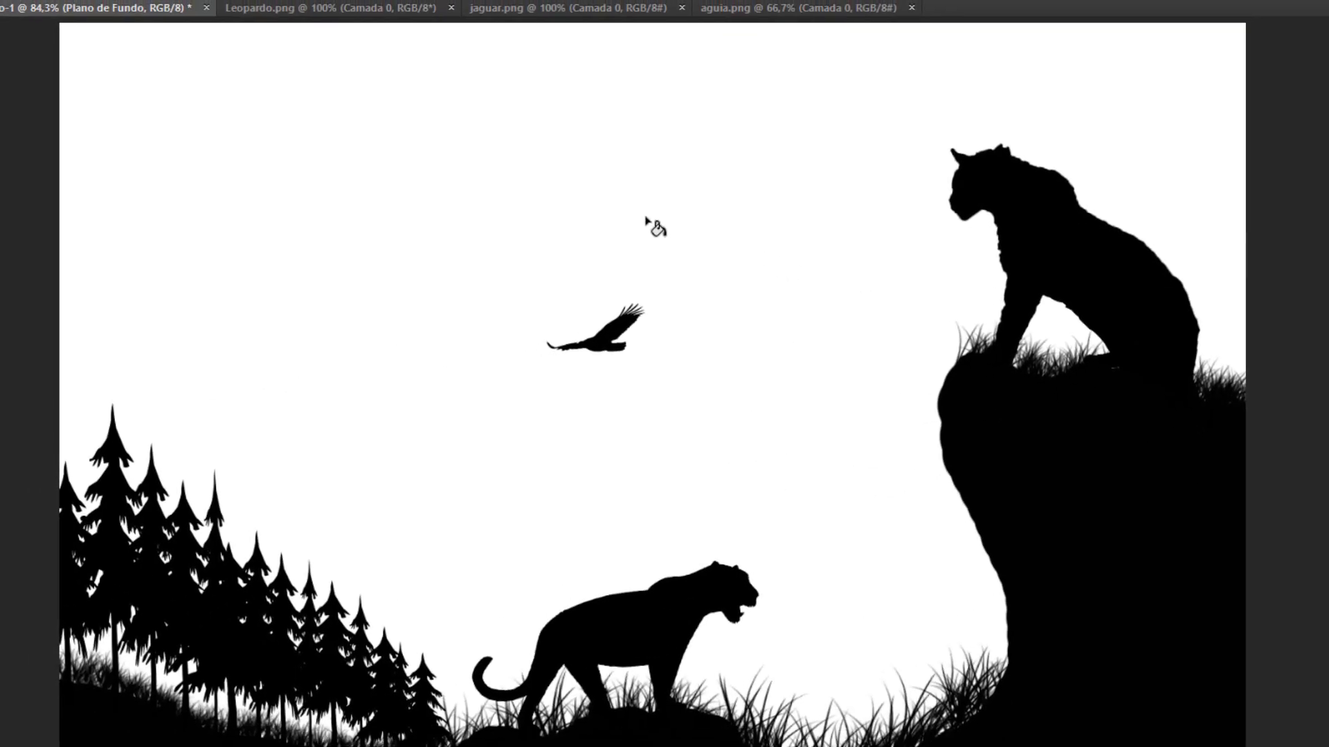
click(645, 218)
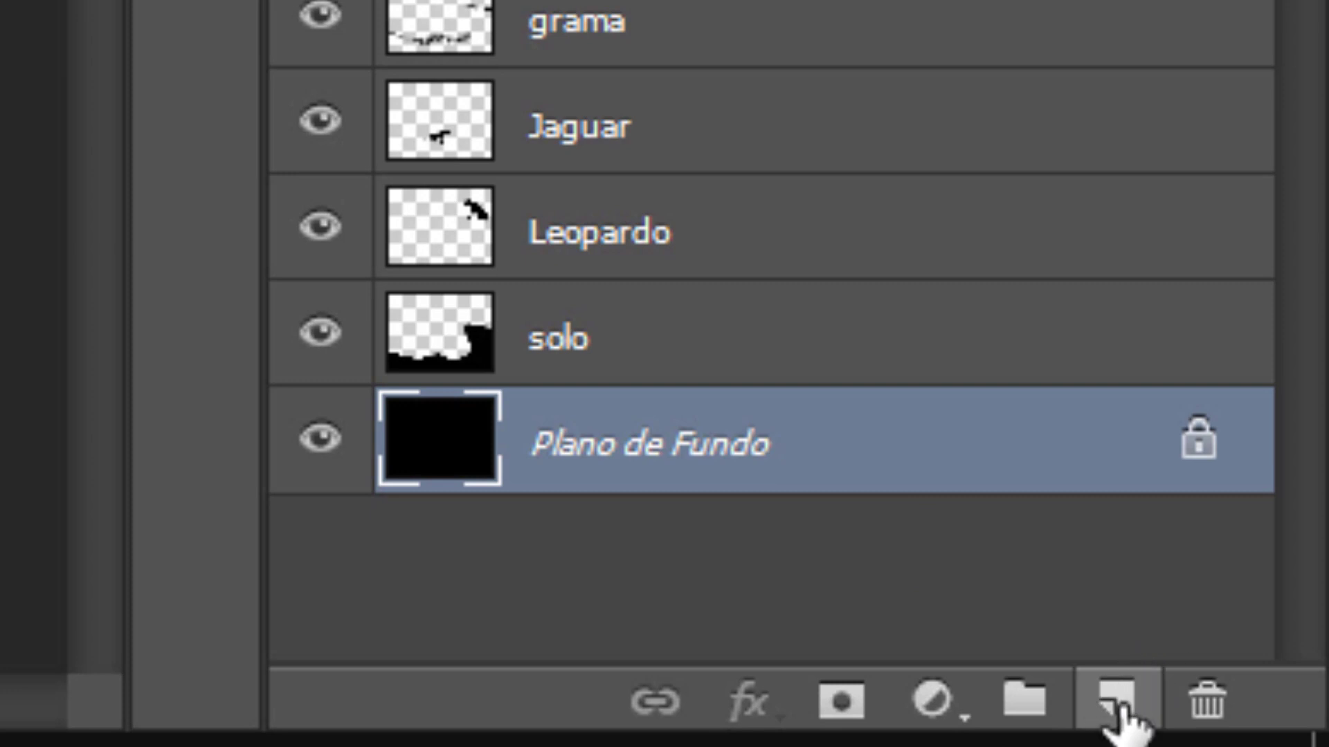
Add a new layer directly above Plano de Fundo and name it "Luz branca".
click(1115, 702)
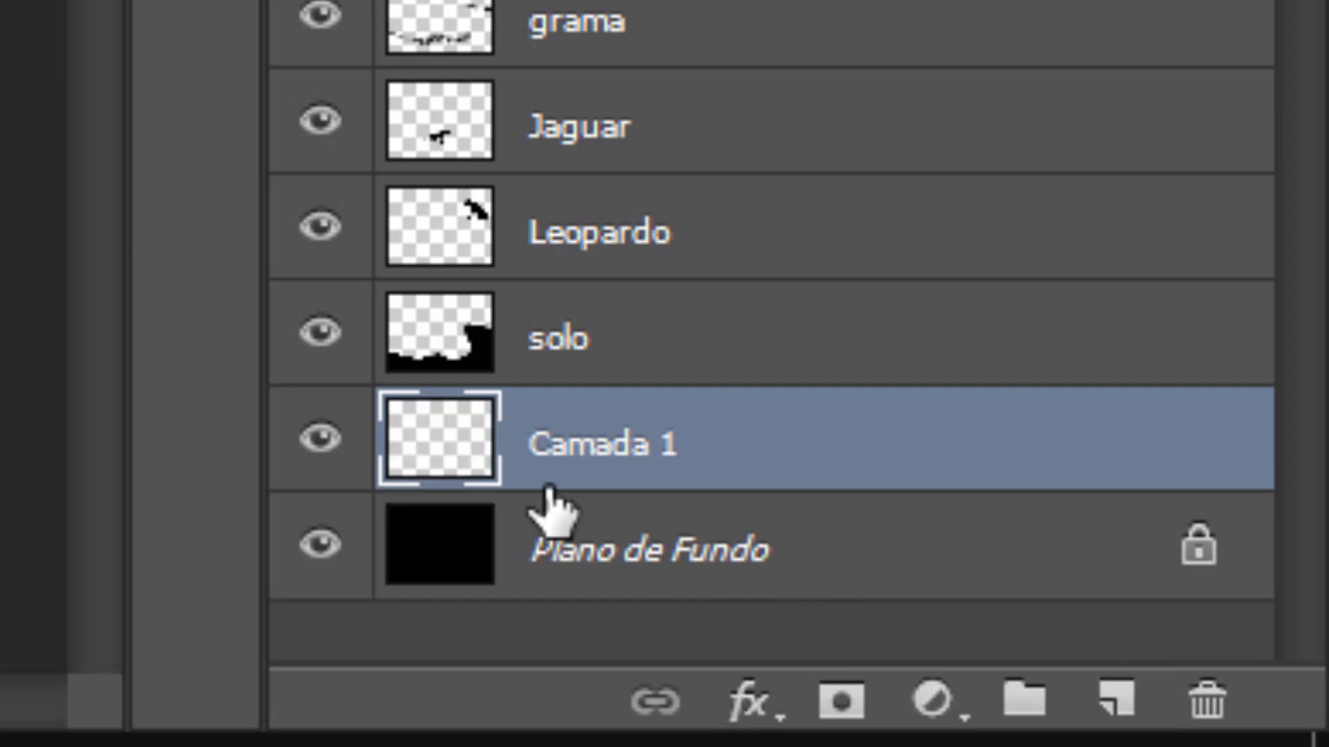
double_click(608, 457)
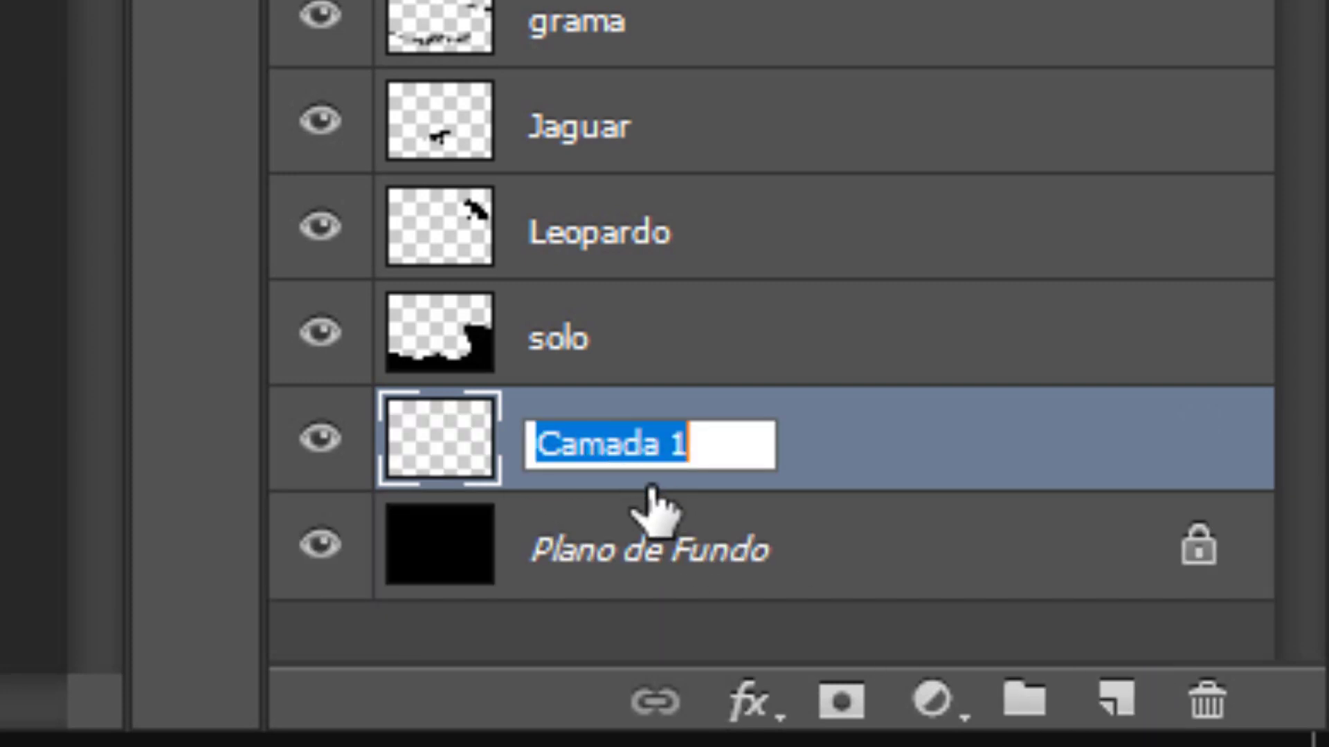
text(Luz branca)
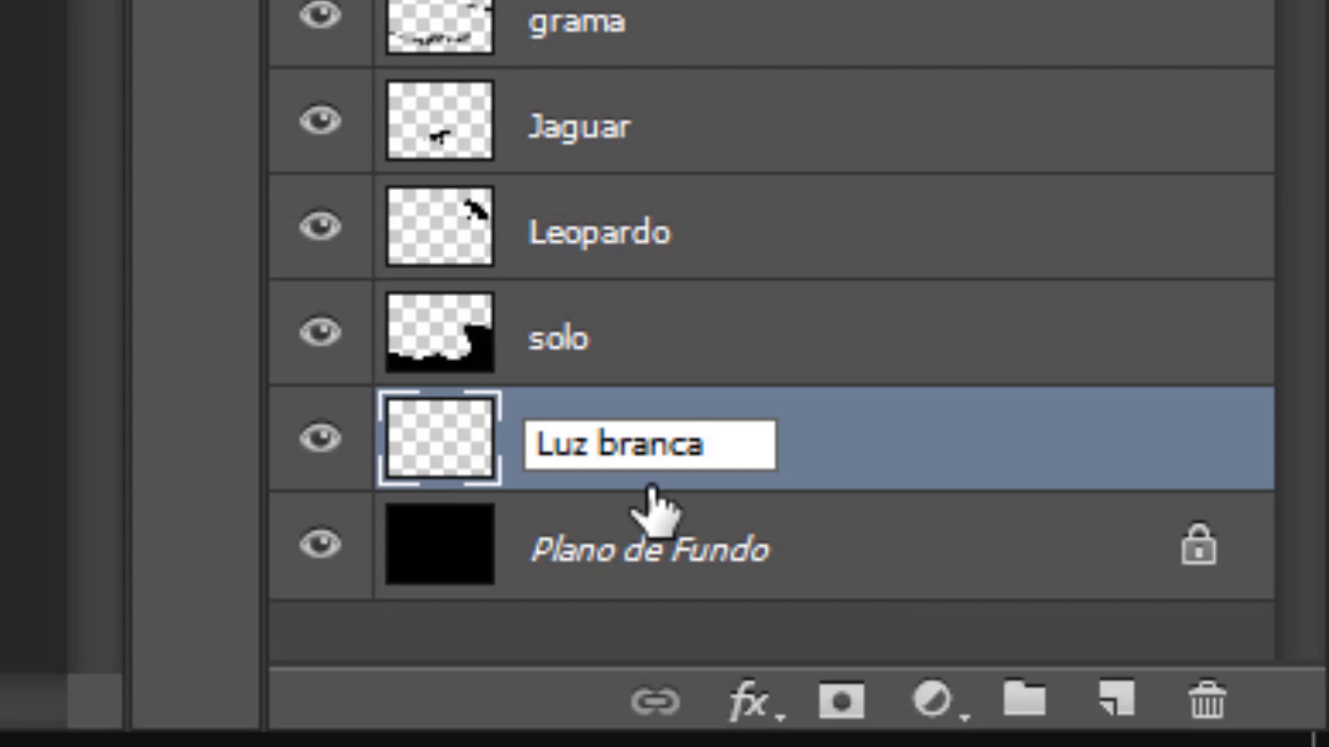
key(Return)
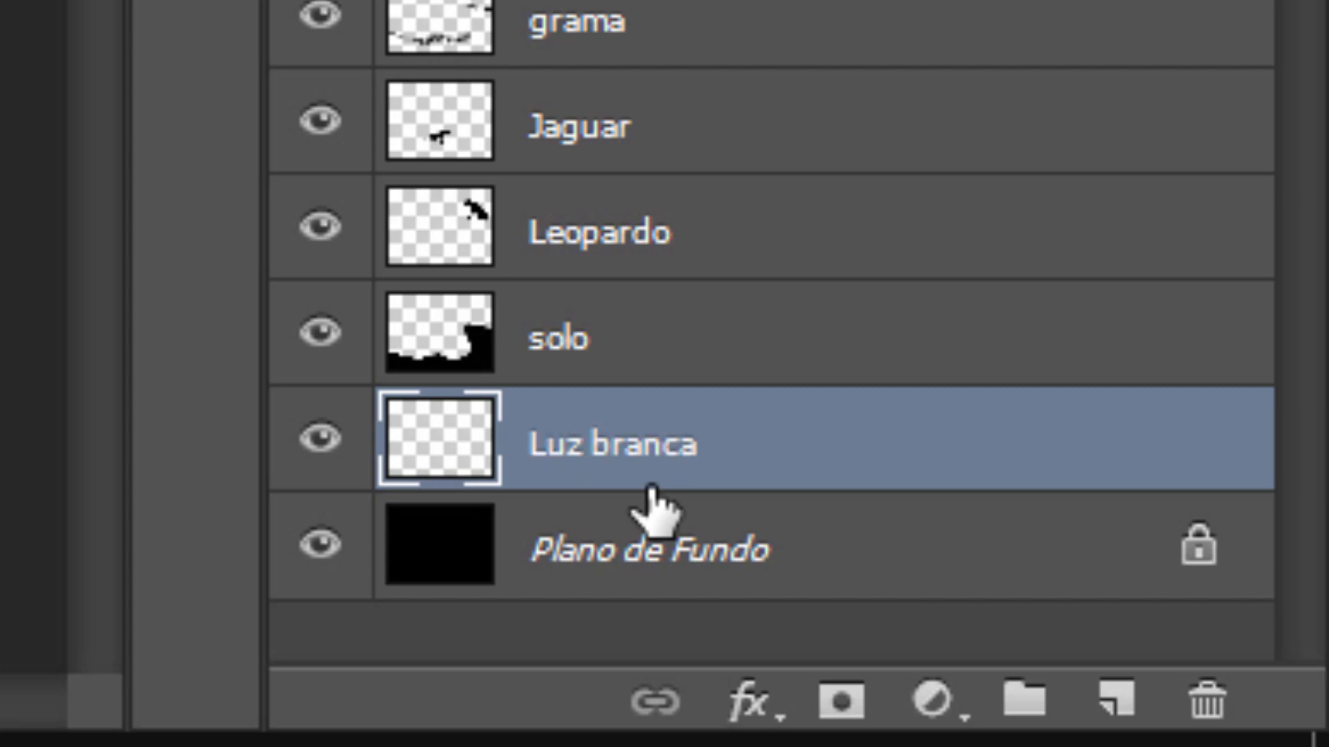
Add a new layer directly above Luz branca and name it "Luz amarela".
click(1116, 700)
double_click(651, 412)
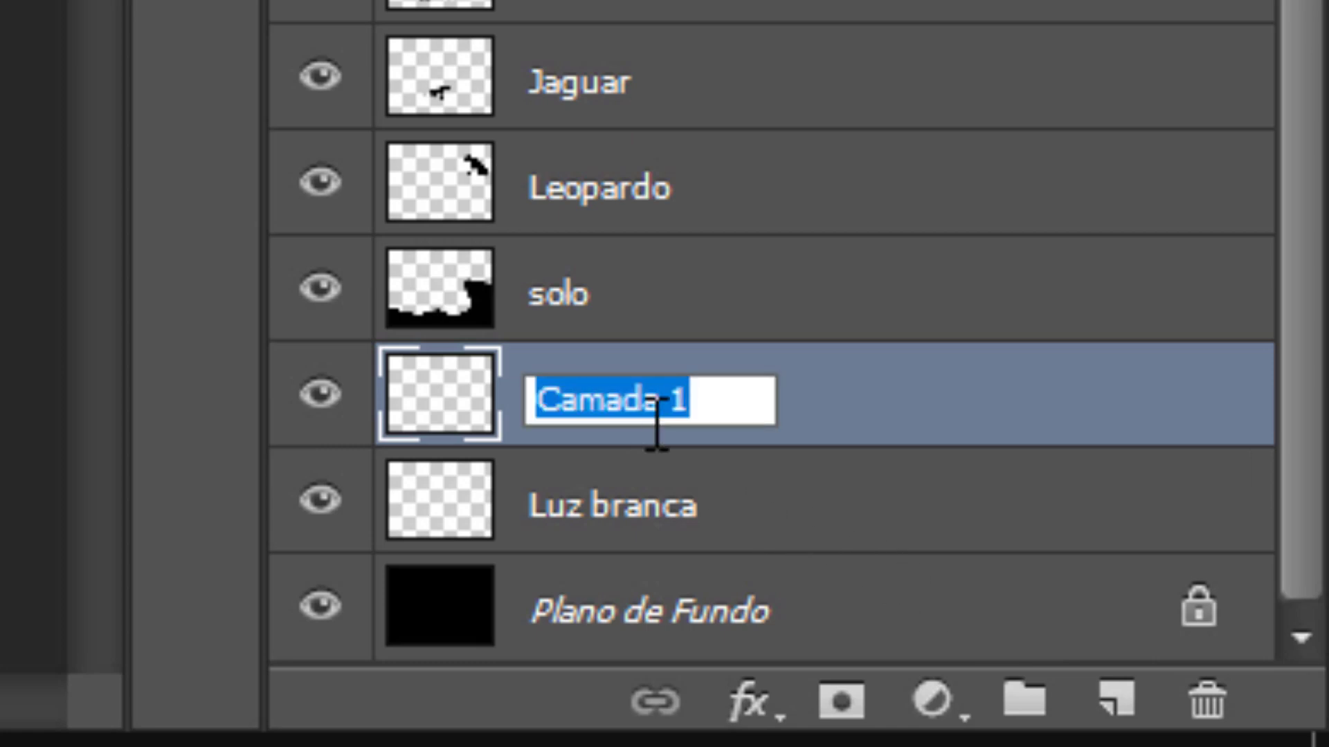
text(Luza)
key(BackSpace)
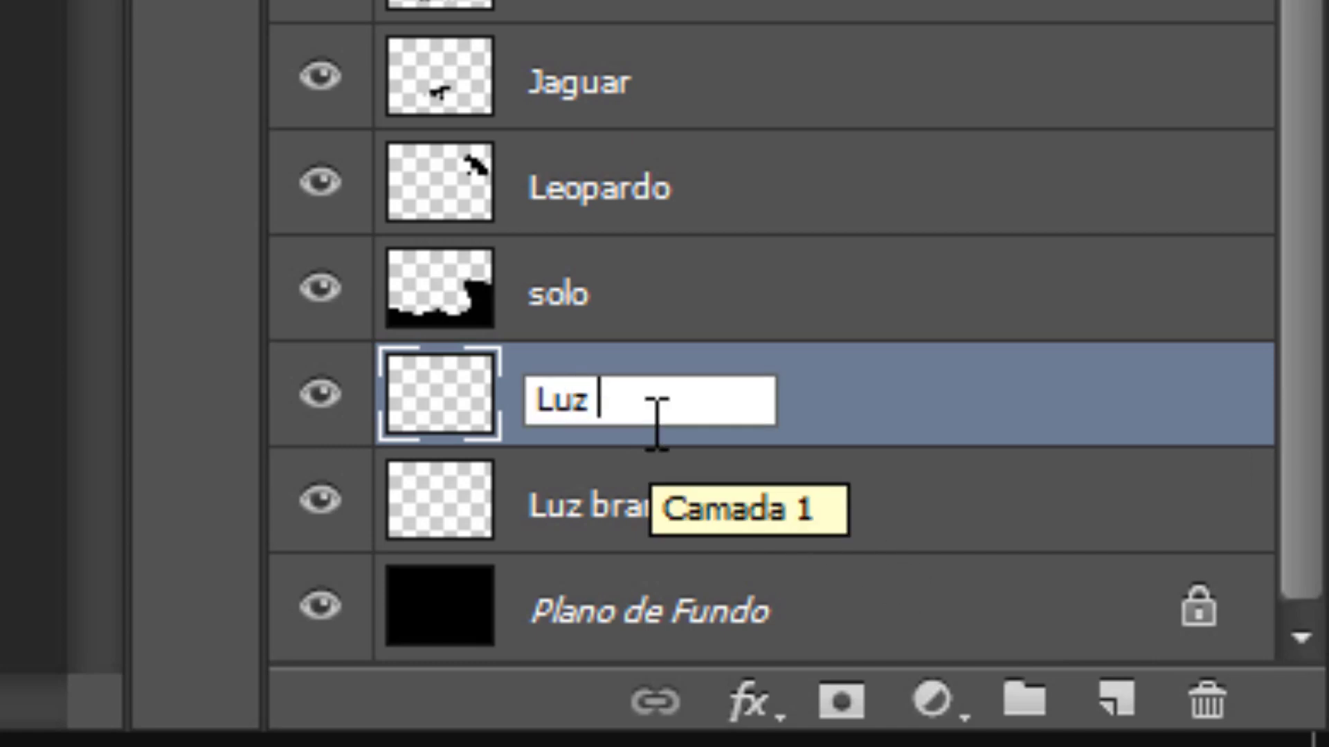
text(amarela)
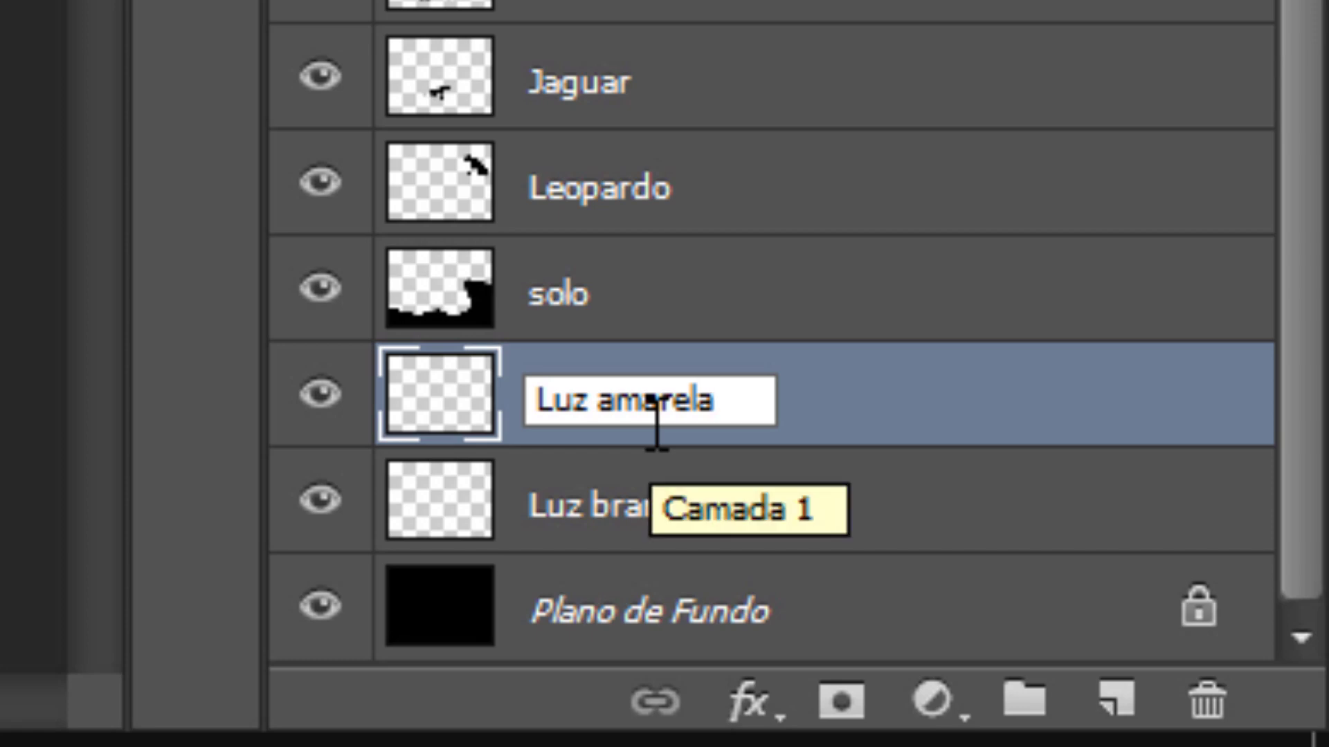
key(Return)
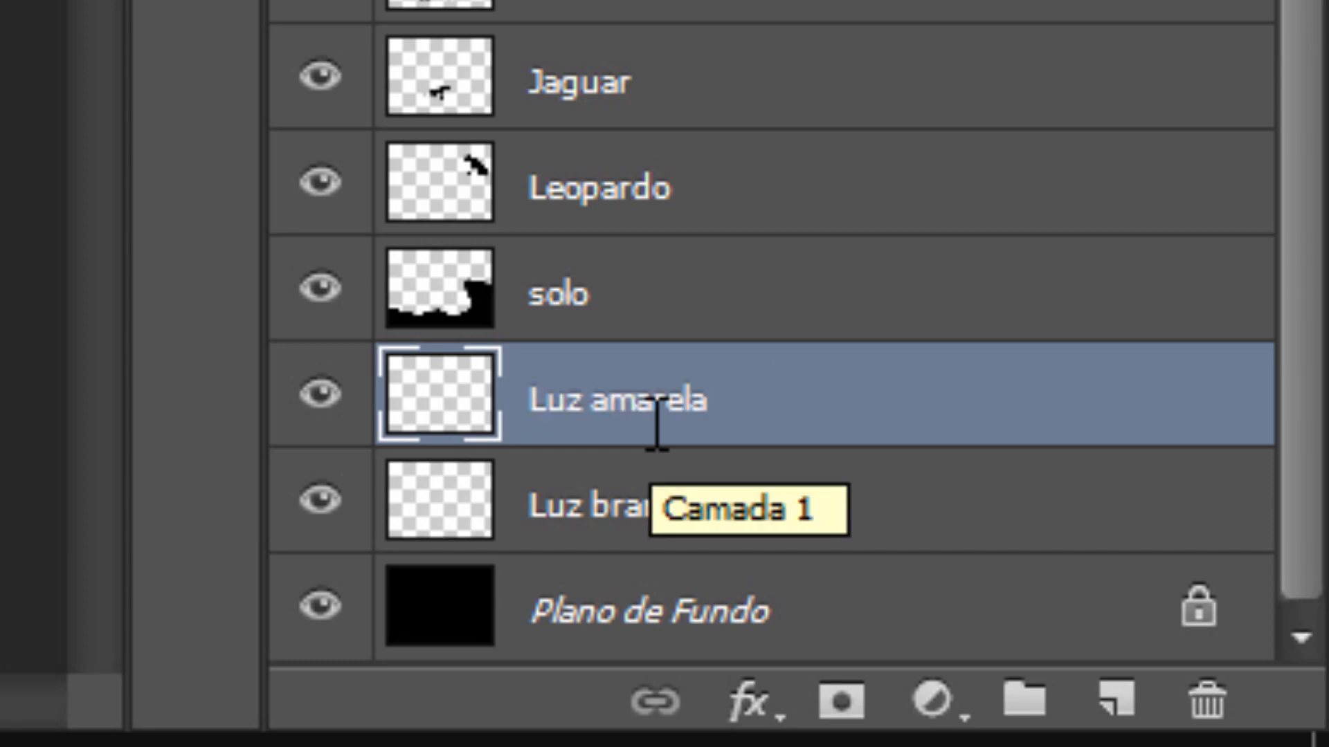
Select the Luz branca layer, set the foreground to white, and choose the Brush tool with a soft round tip at 0% hardness.
click(632, 519)
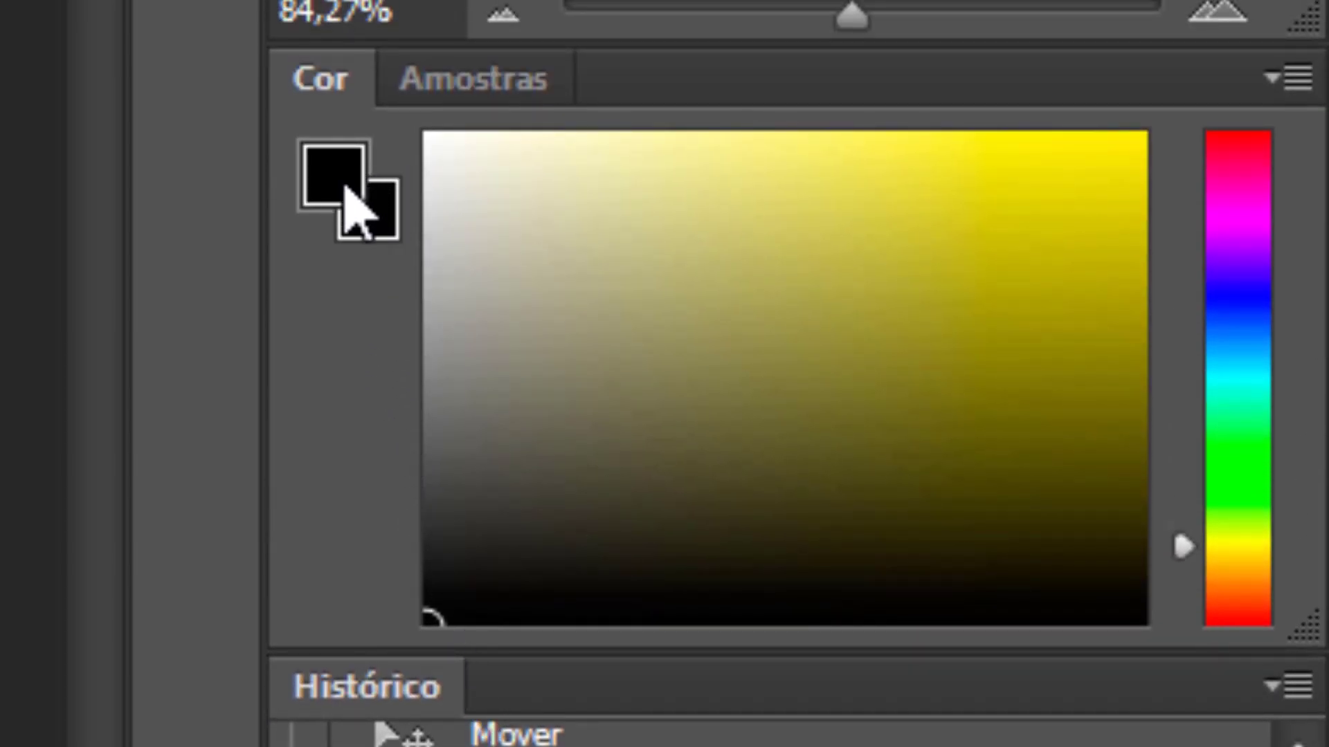
drag(524, 263, 364, 99)
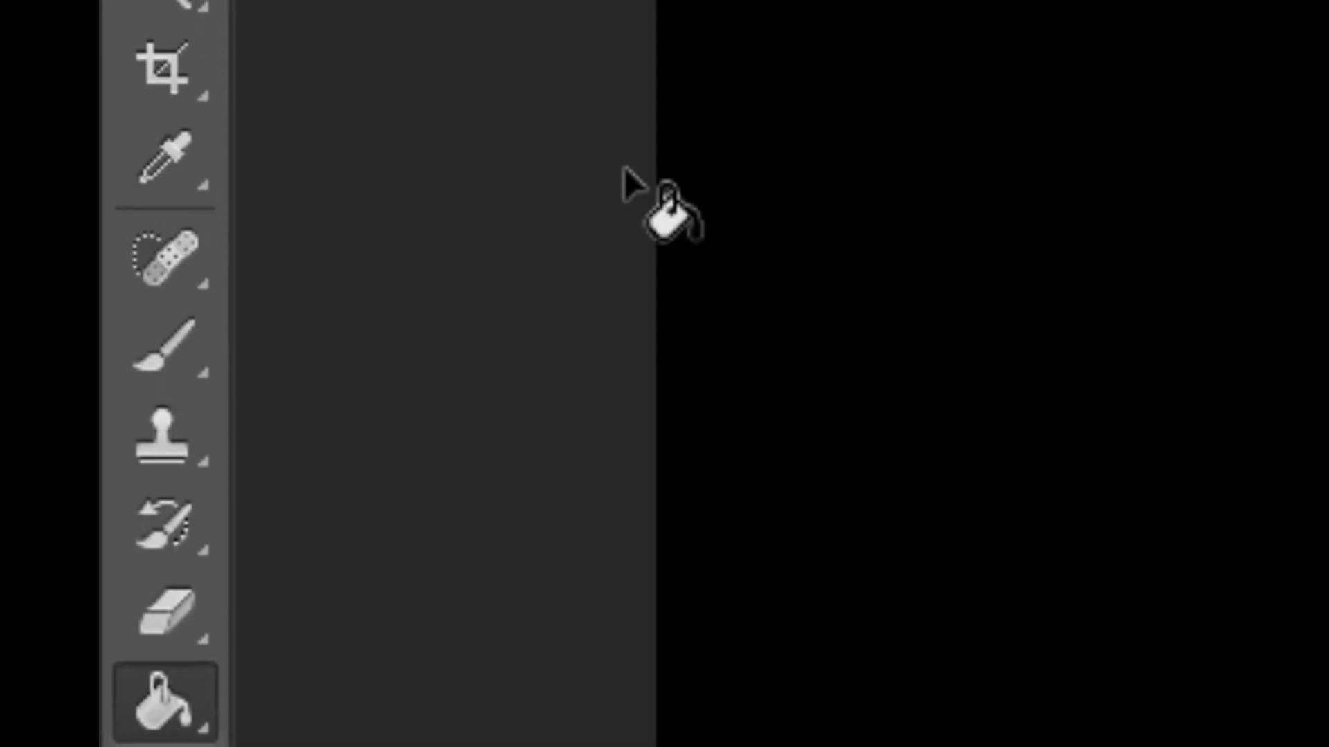
click(164, 344)
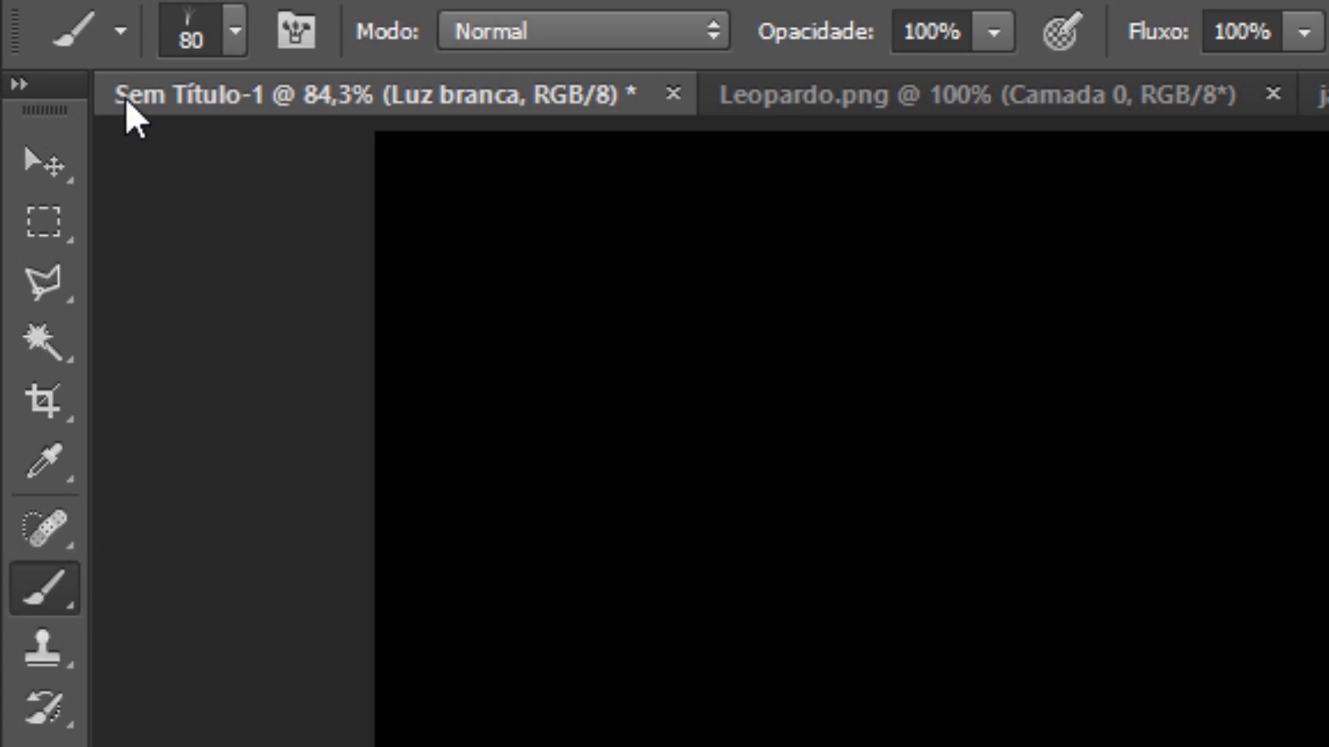
click(235, 34)
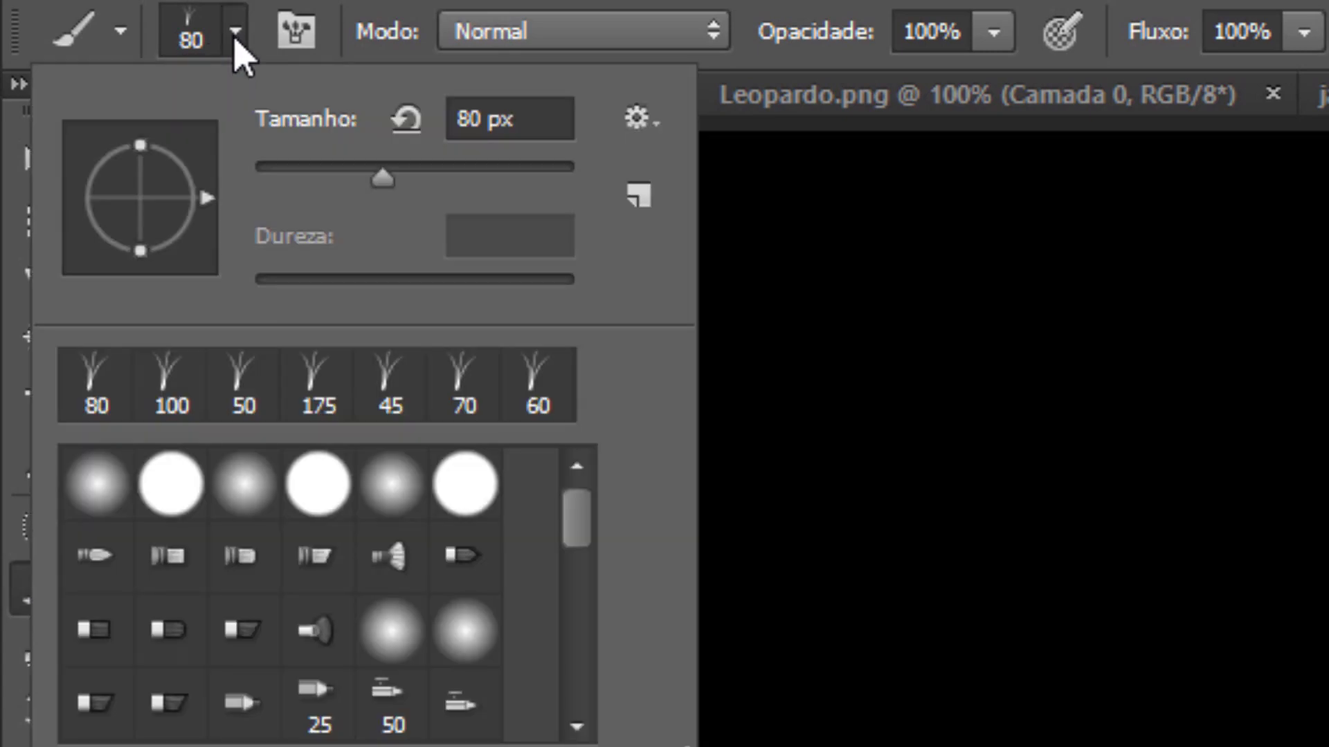
click(79, 471)
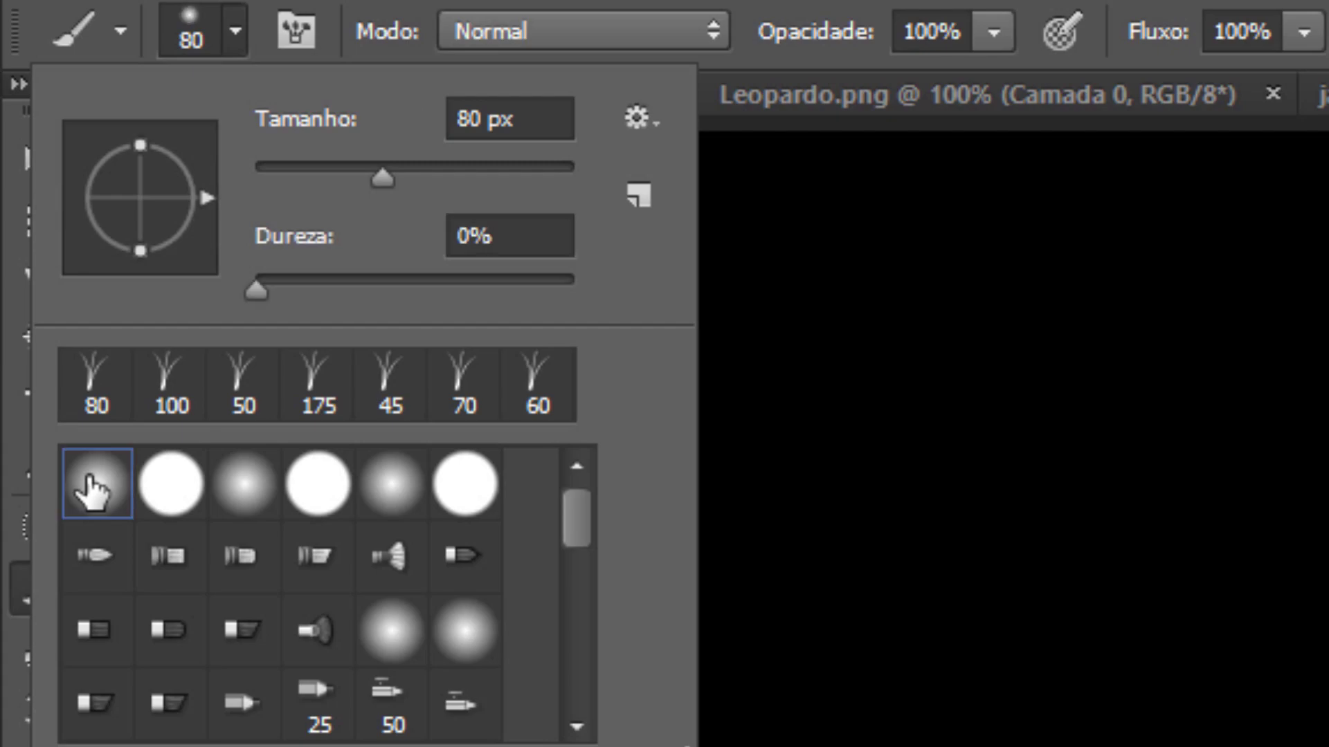
click(201, 745)
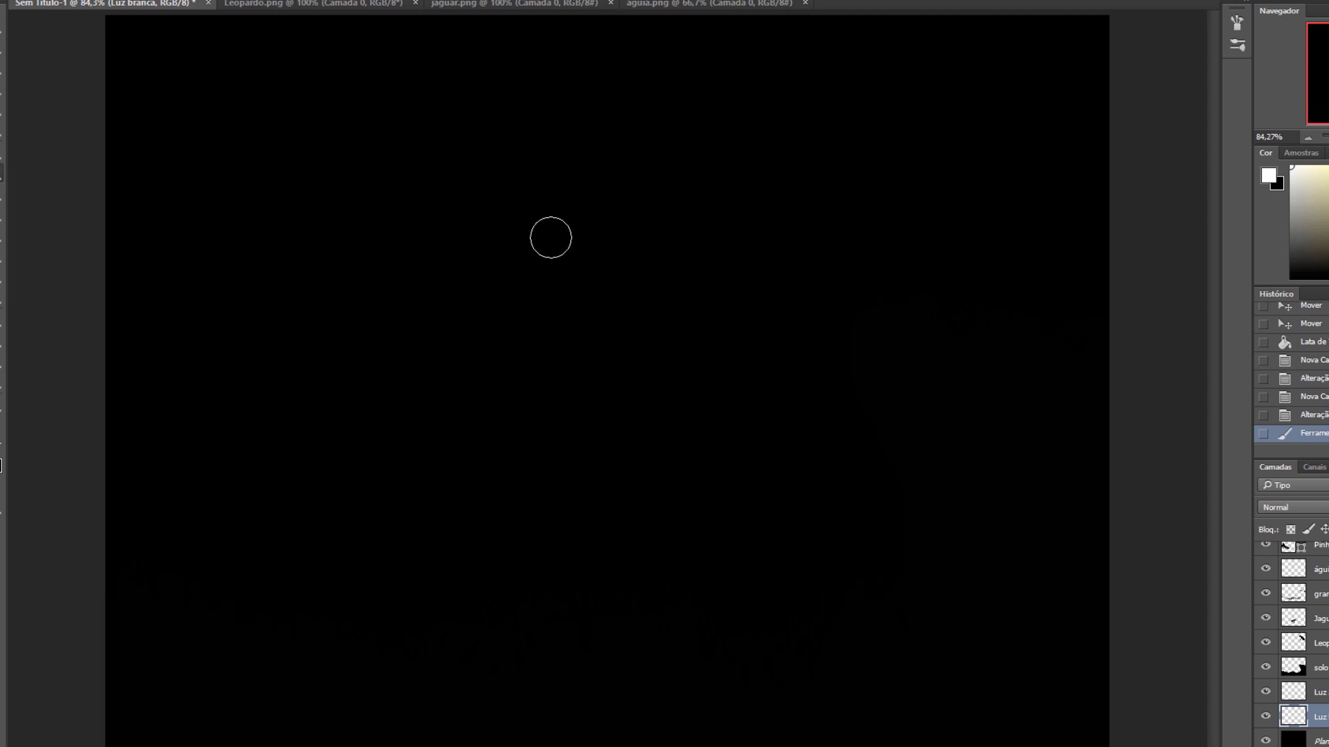
Enlarge the brush until it is wider than the canvas and paint a soft white glow rising from the bottom centre on Luz branca.
key(alt)
scroll(571, 251, down, 5)
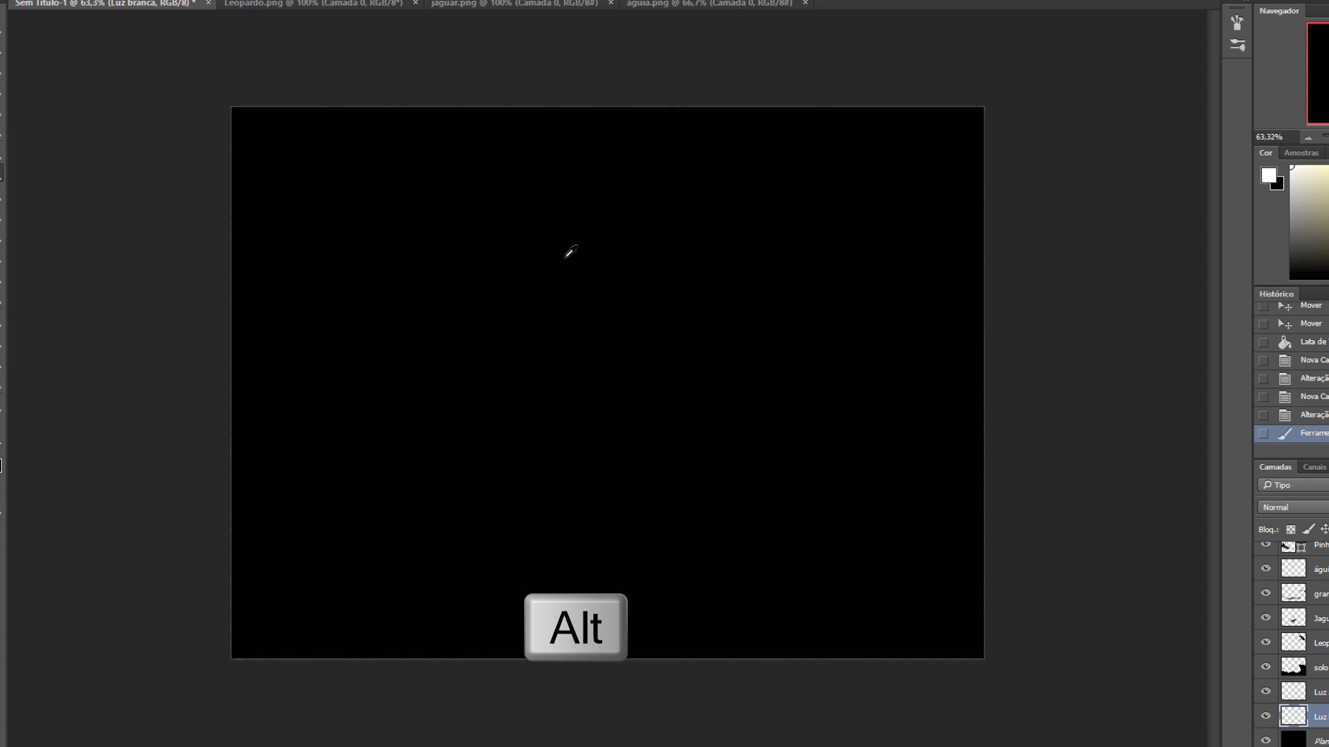
scroll(571, 251, down, 2)
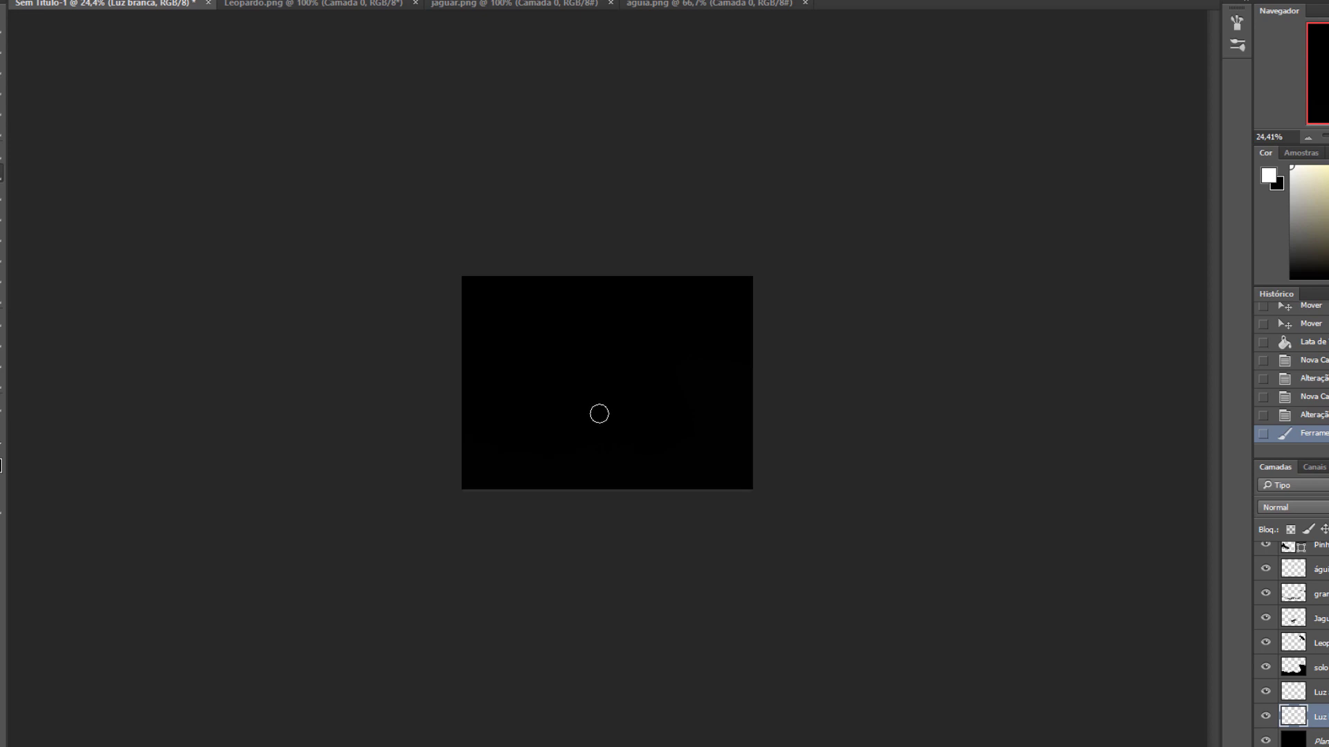
key(bracketright)
key(bracketright)
key(bracketright)
key(bracketright)
key(bracketright)
key(bracketright)
key(bracketright)
key(bracketright)
key(bracketright)
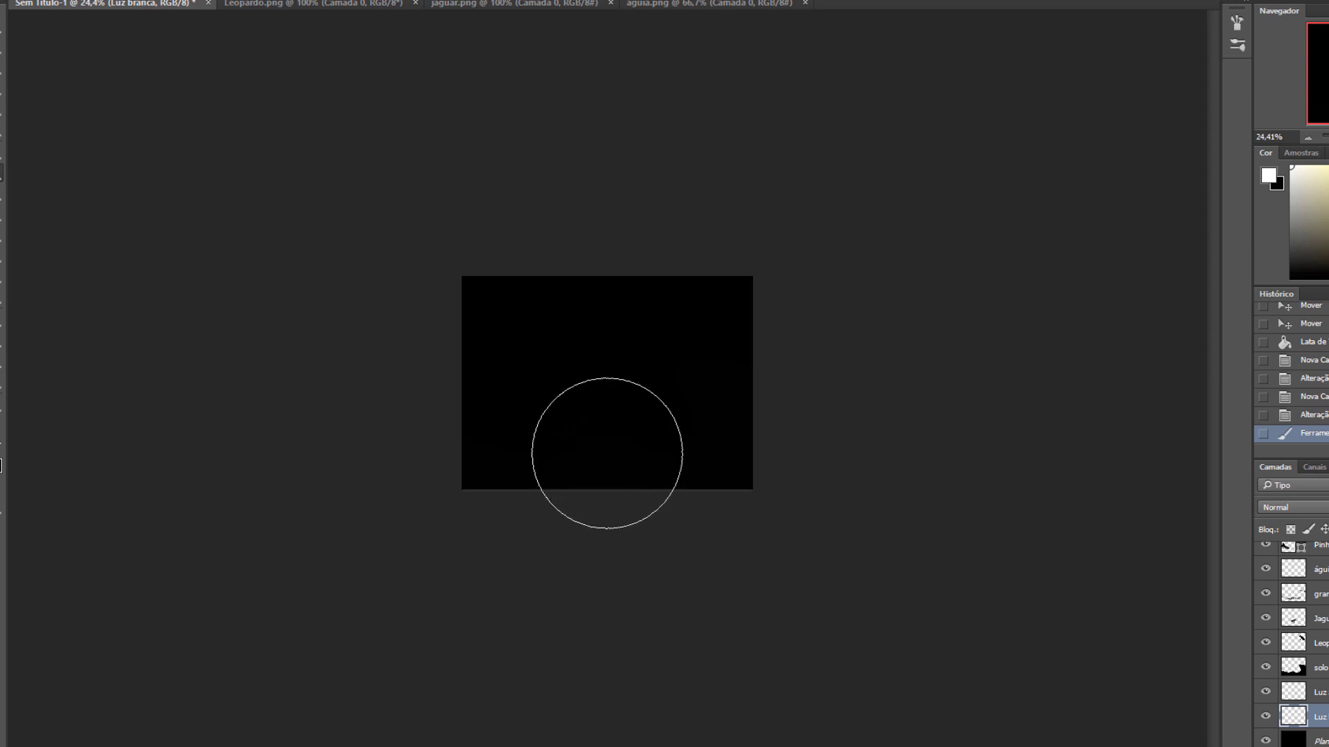
key(bracketright)
key(bracketright)
key(bracketright)
key(bracketright)
key(bracketright)
key(bracketright)
key(bracketright)
key(bracketright)
key(bracketright)
key(bracketright)
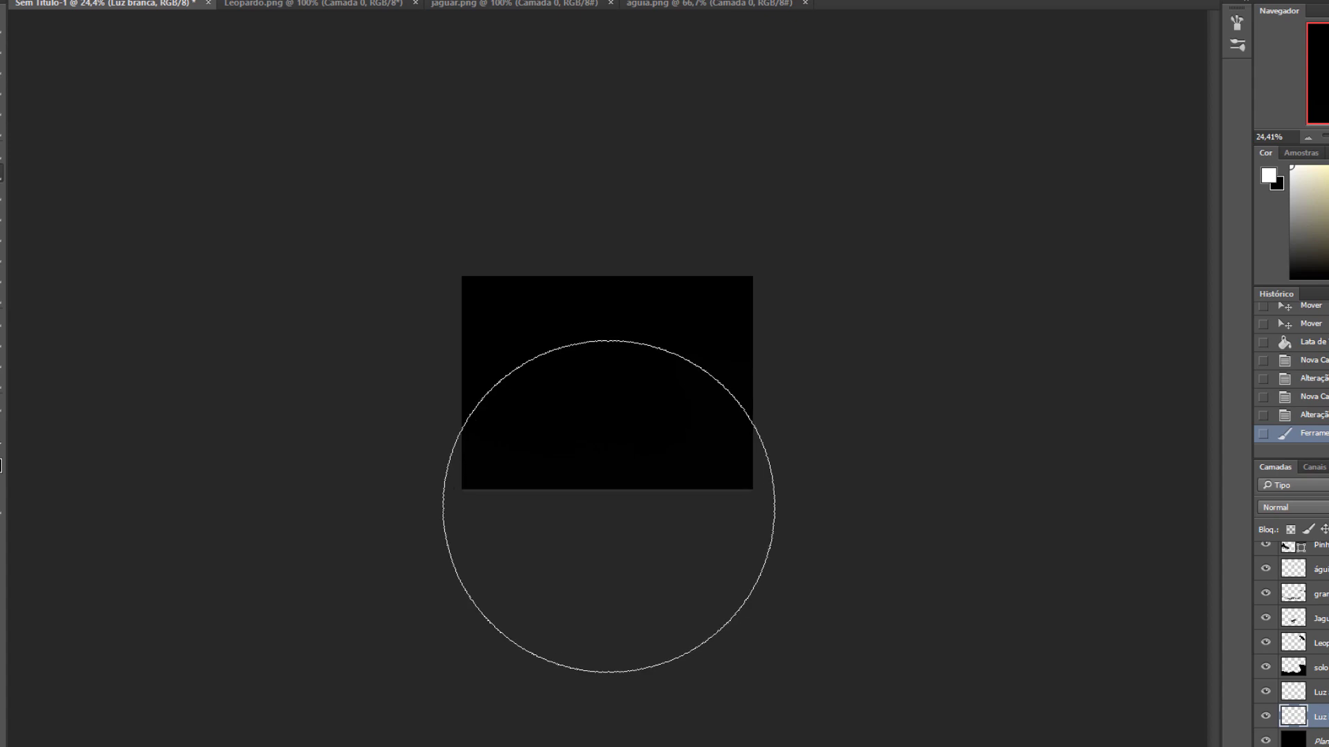
key(bracketright)
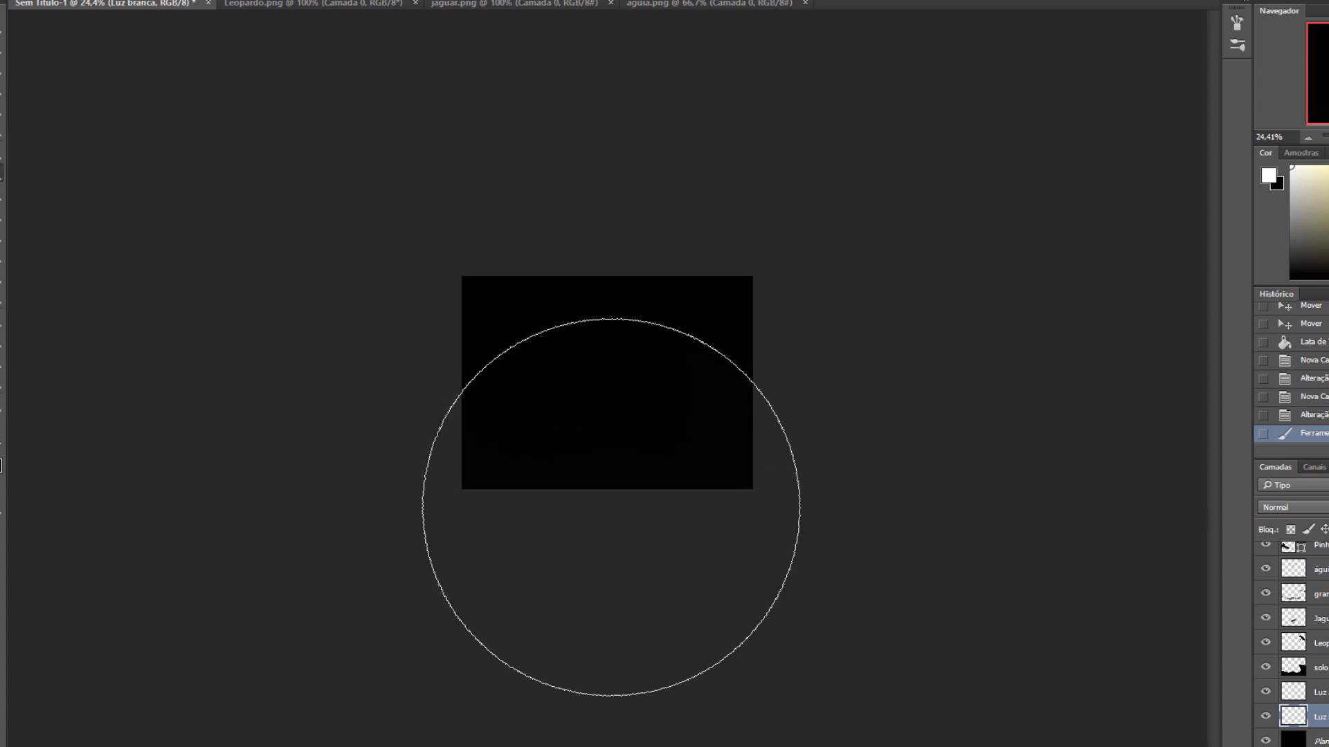
key(bracketright)
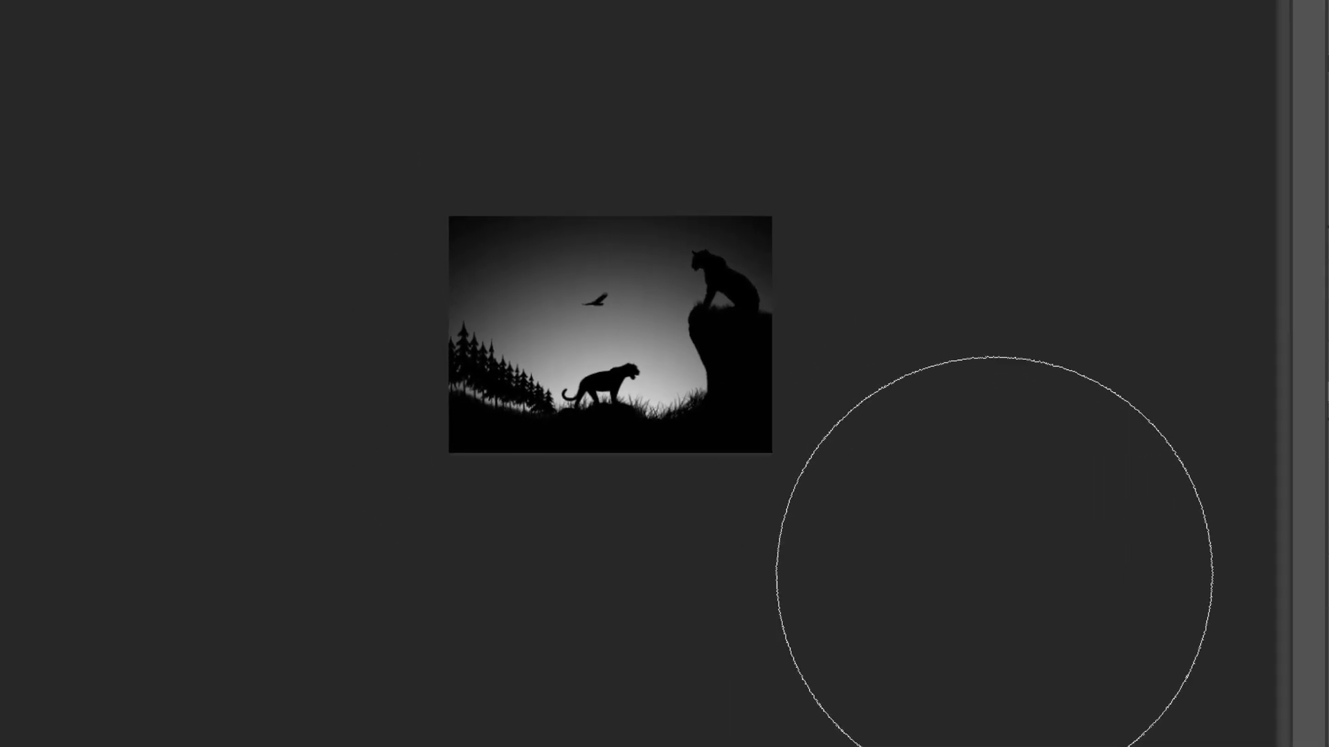
Set the foreground to a golden yellow and paint one large soft glow at the bottom centre on the Luz amarela layer.
key(ctrl+0)
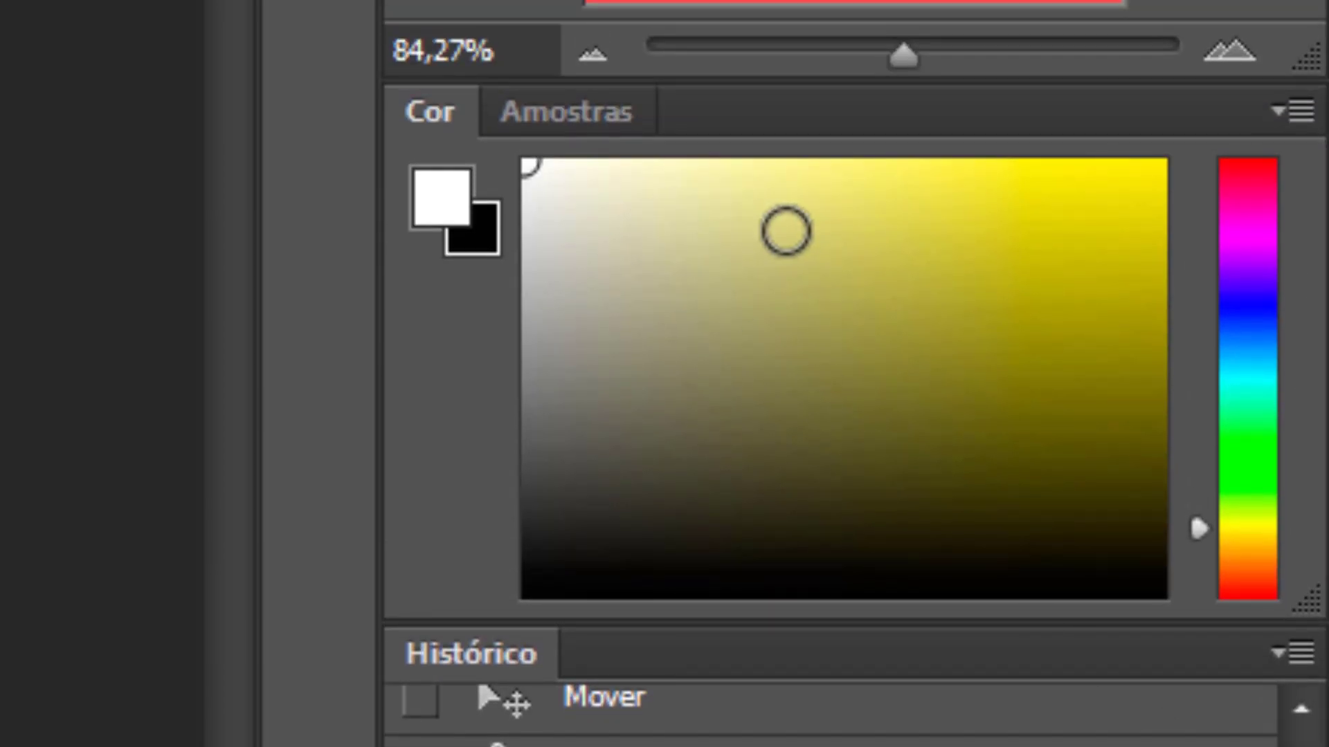
drag(1017, 132, 1149, 72)
drag(1160, 182, 1207, 148)
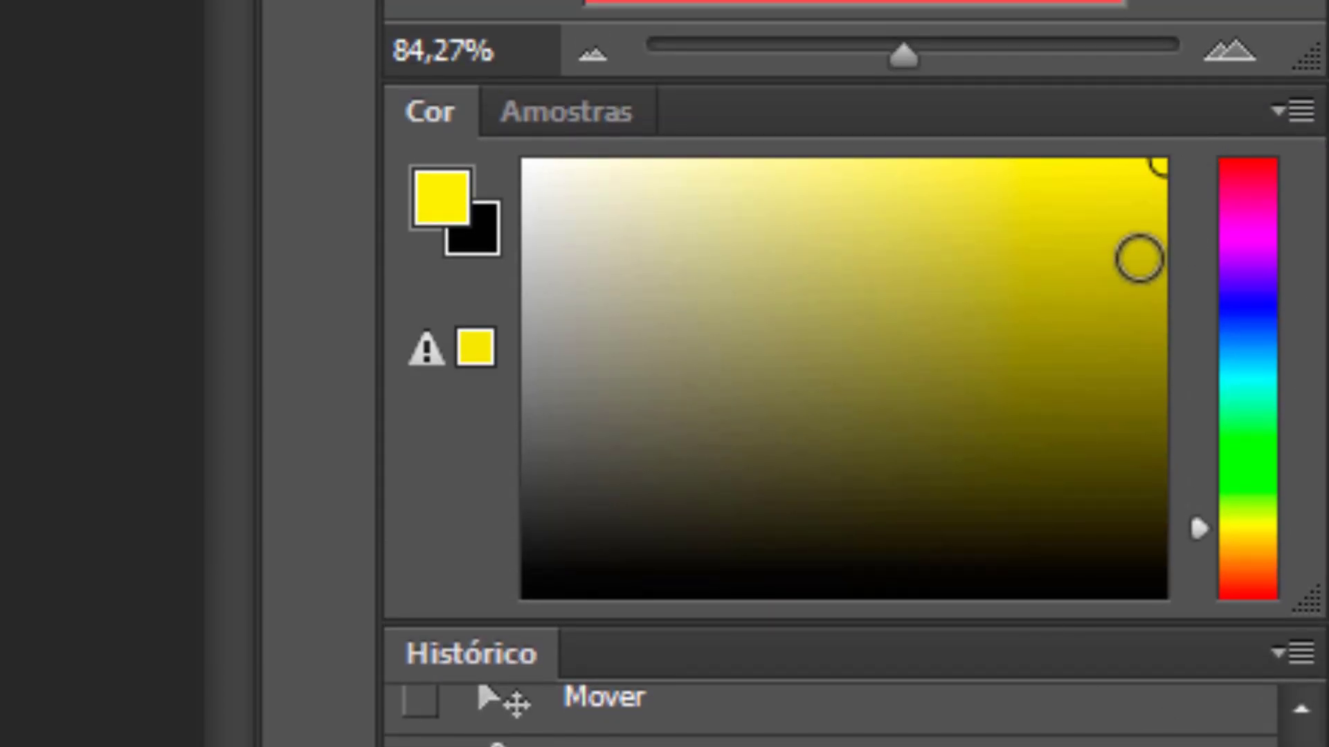
click(1256, 538)
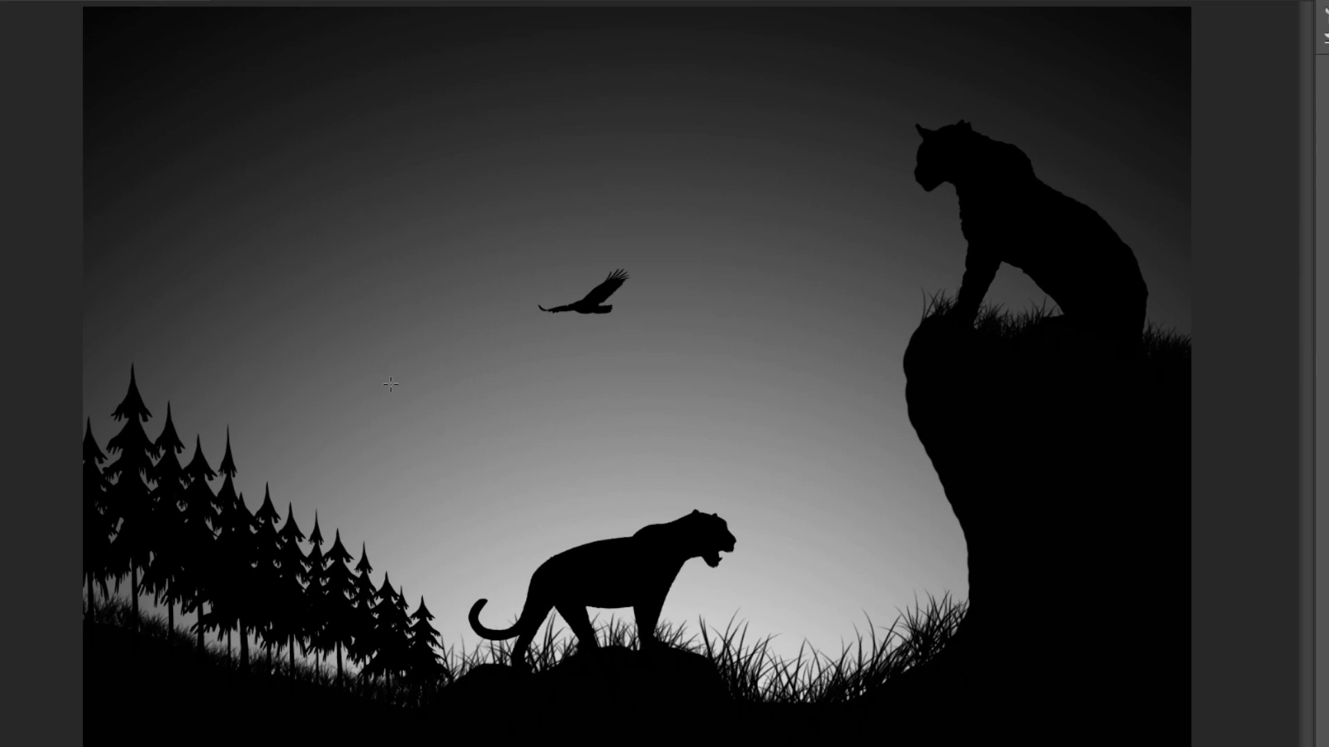
scroll(565, 451, down, 13)
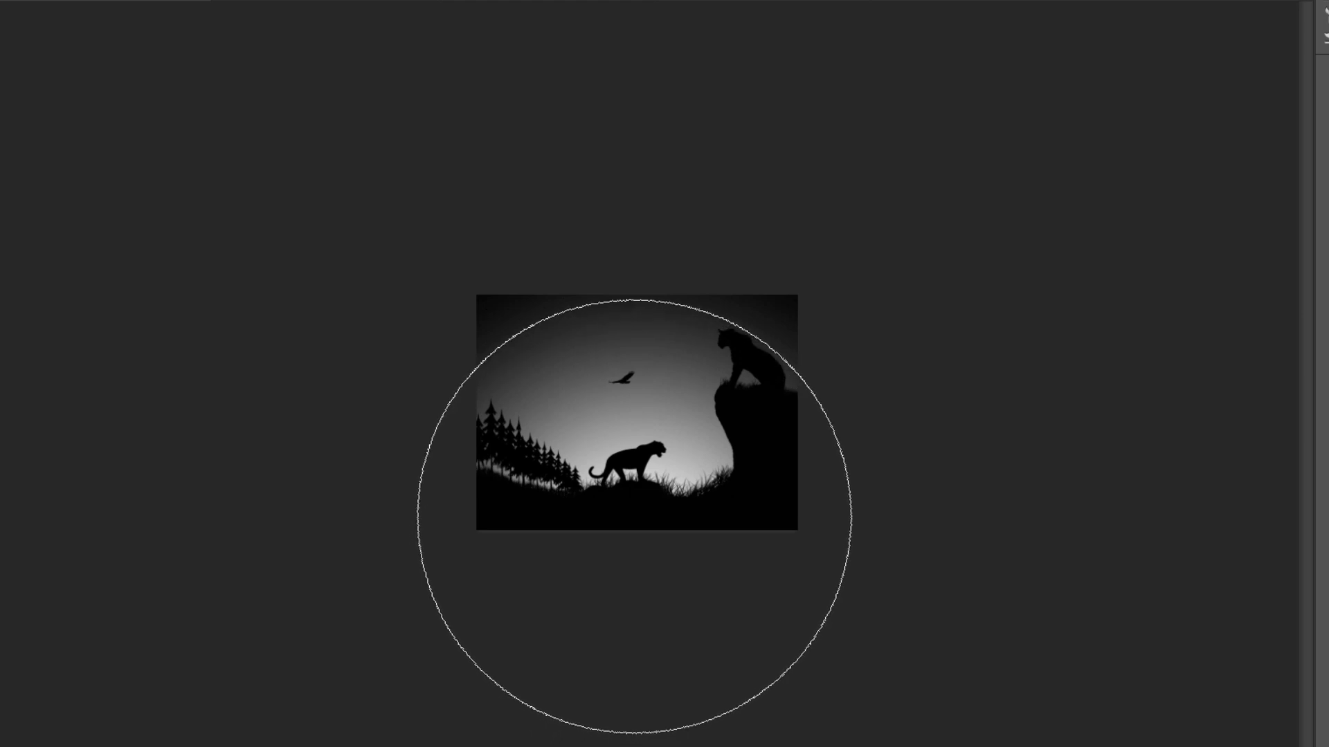
click(634, 516)
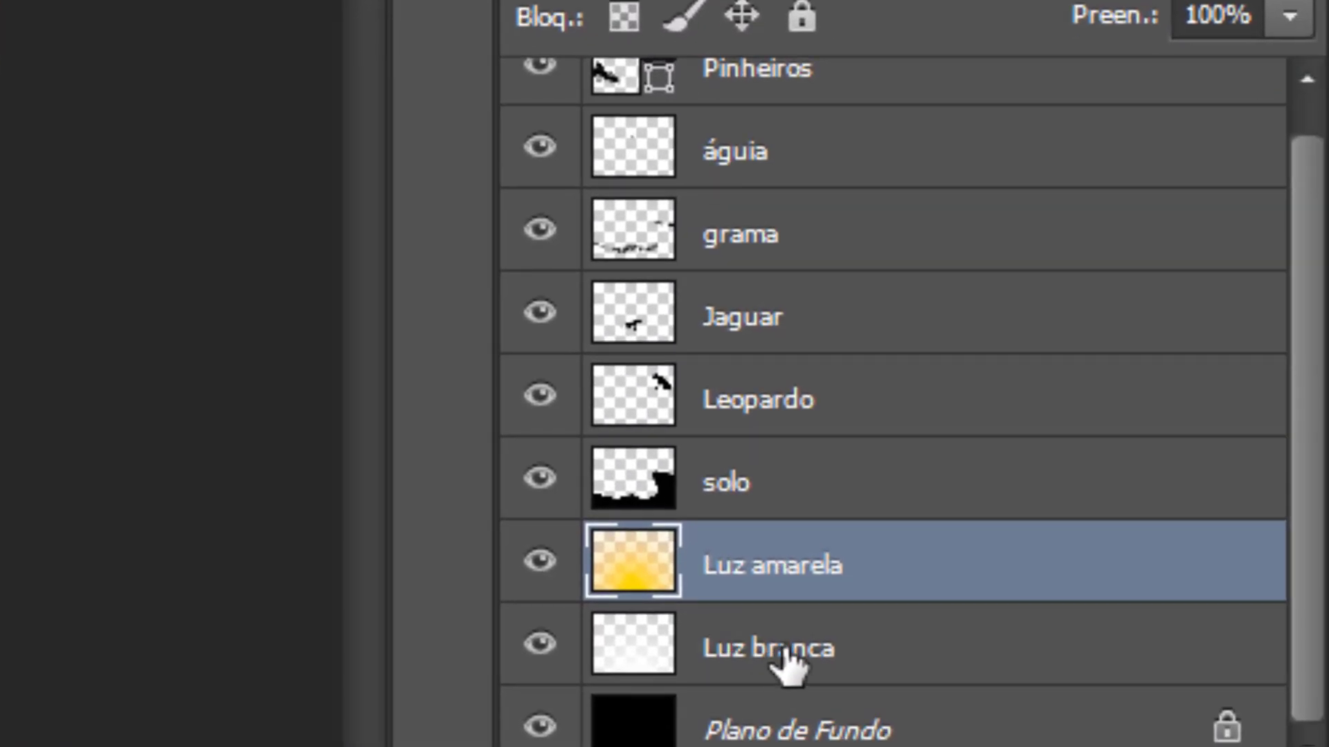
Move the Luz branca layer above Luz amarela in the layer order.
drag(789, 664, 801, 534)
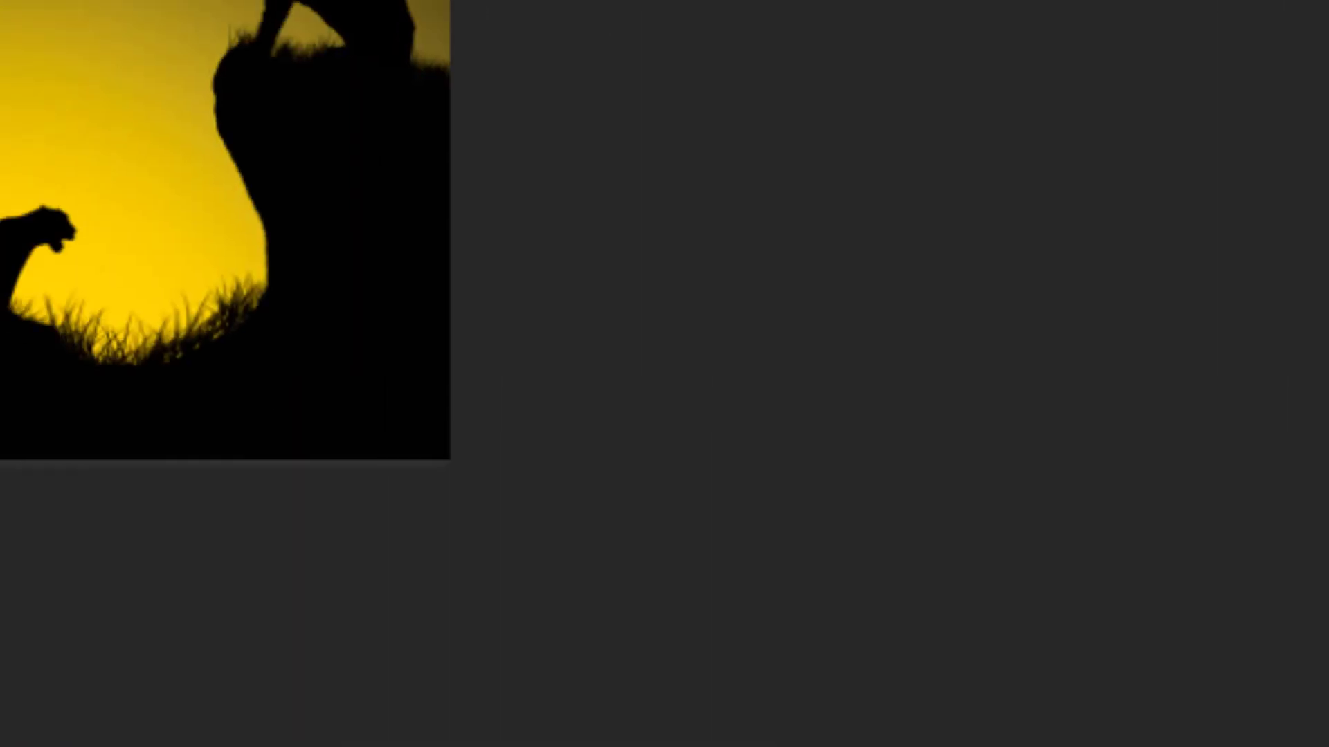
scroll(683, 401, down, 5)
scroll(682, 400, up, 5)
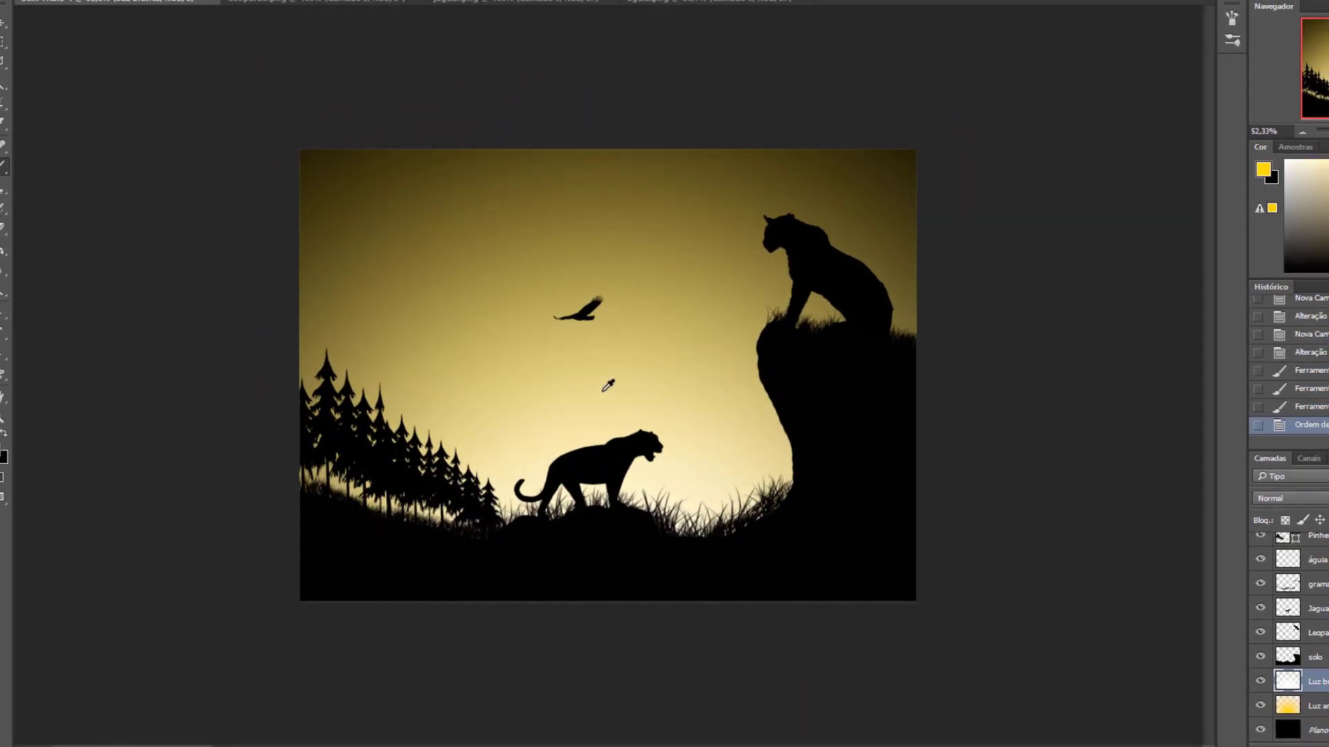
scroll(608, 386, up, 1)
scroll(607, 386, up, 4)
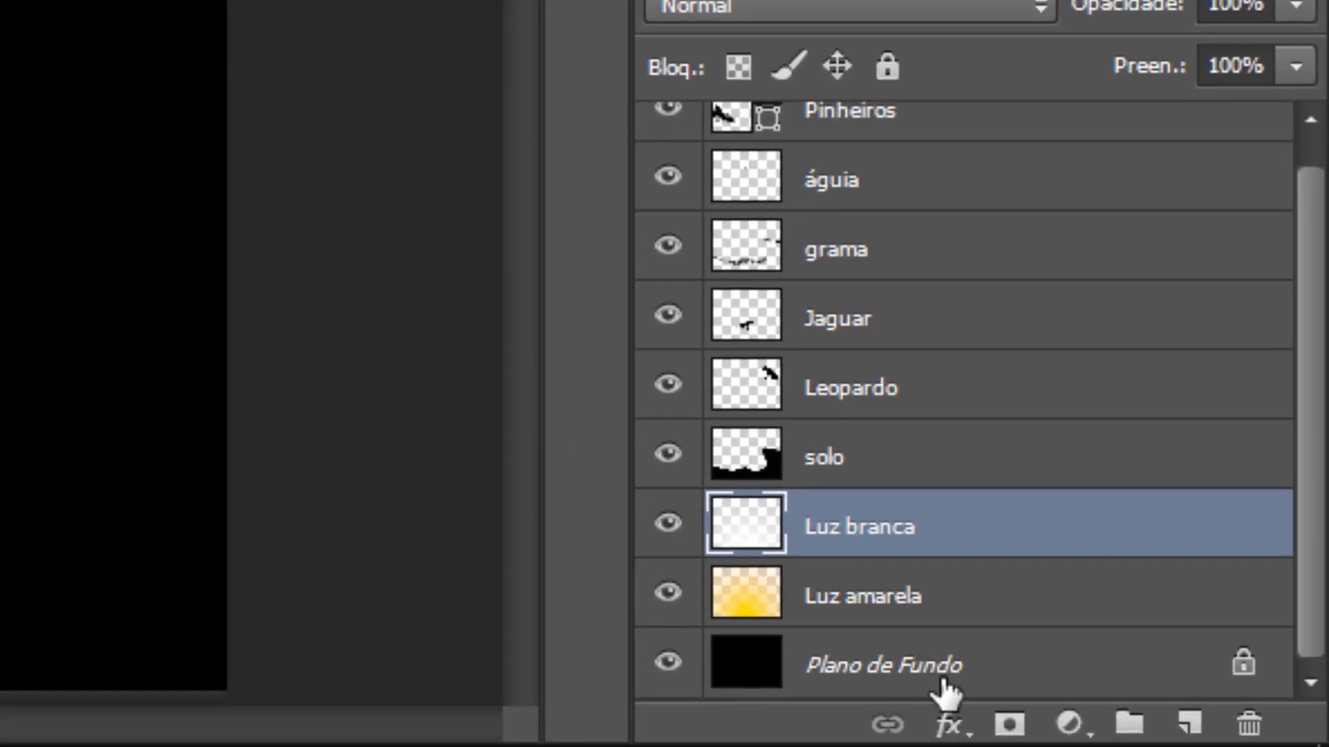
Apply the Add Noise filter to Plano de Fundo with 16,61% intensity, Uniforme distribution and Monocromático off.
click(943, 685)
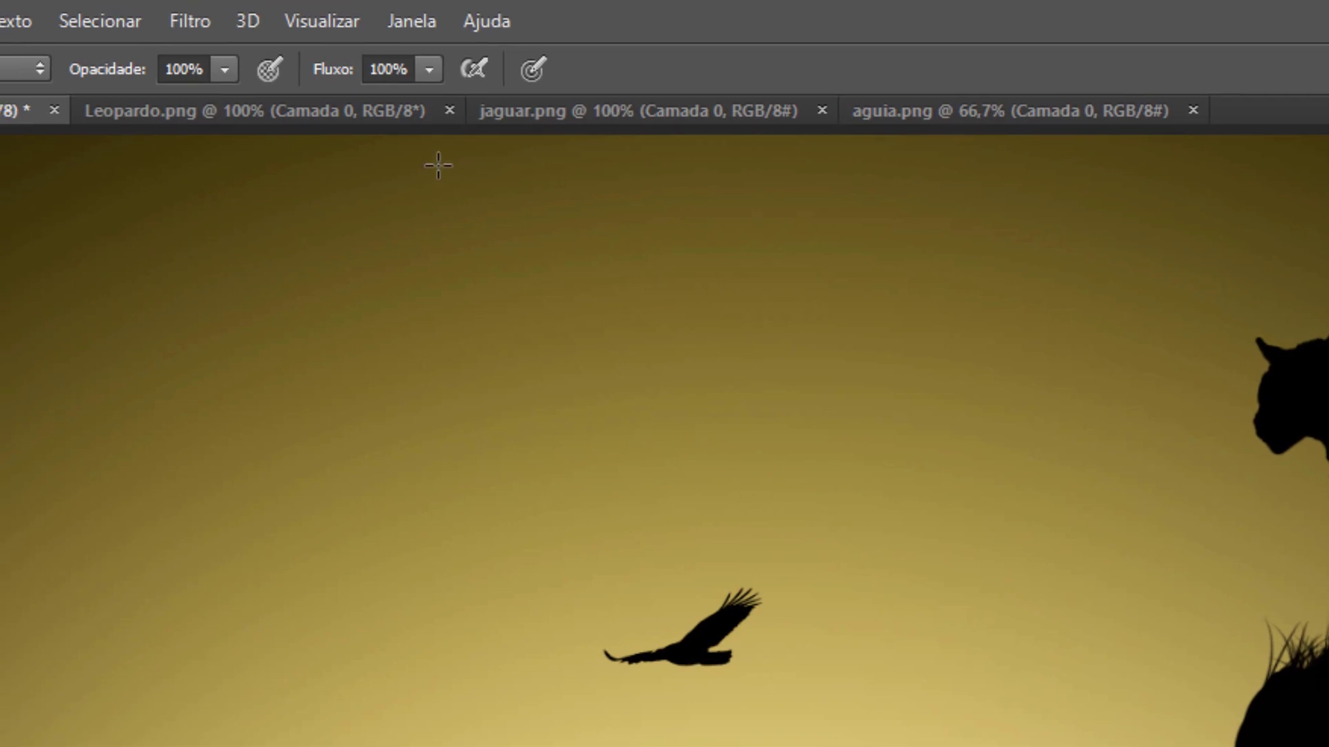
click(205, 24)
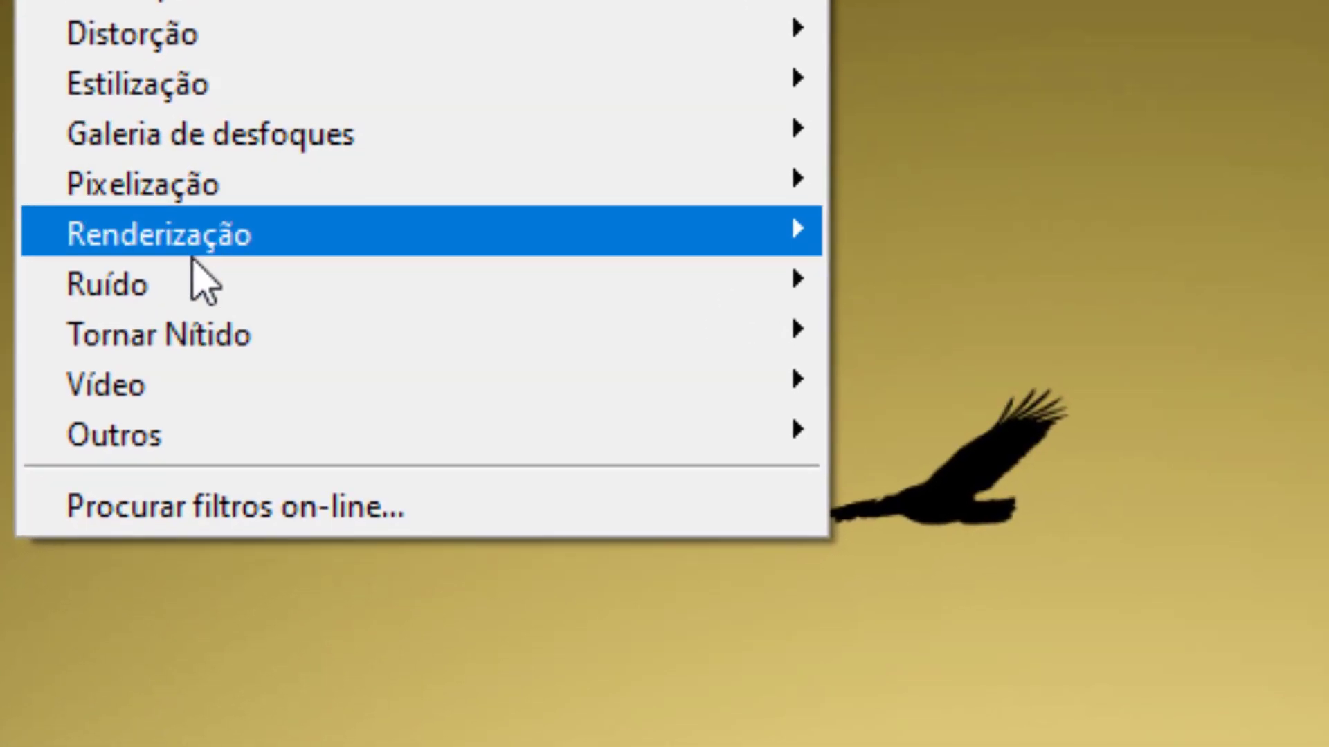
mouse_move(193, 280)
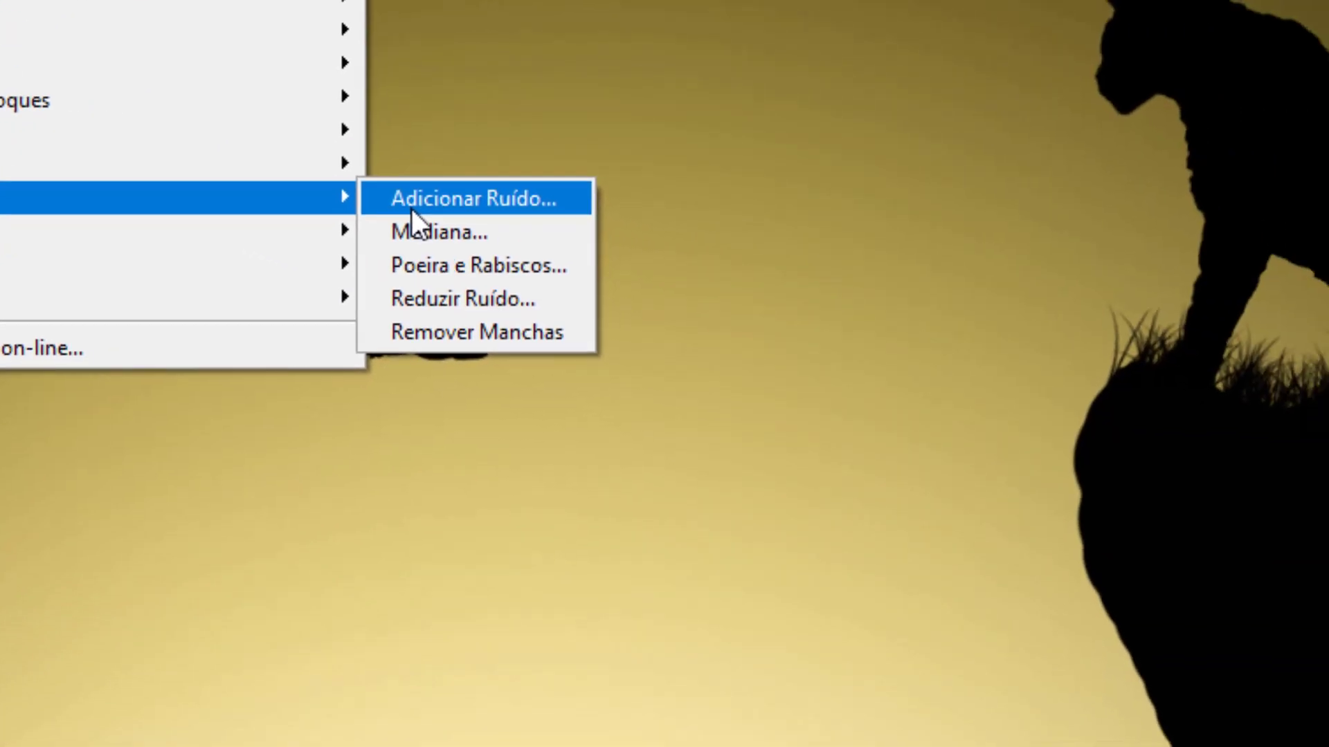
click(411, 206)
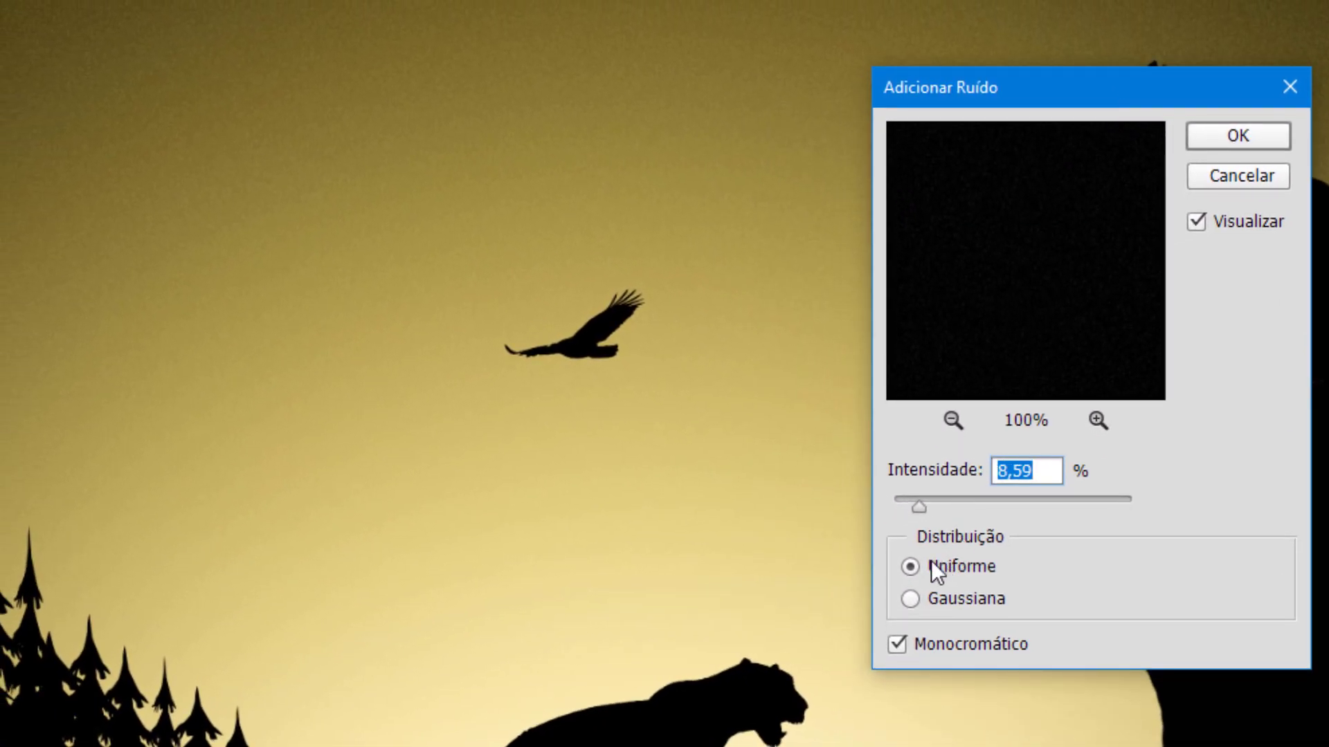
mouse_move(920, 508)
mouse_down()
mouse_move(1020, 514)
mouse_move(945, 502)
mouse_up()
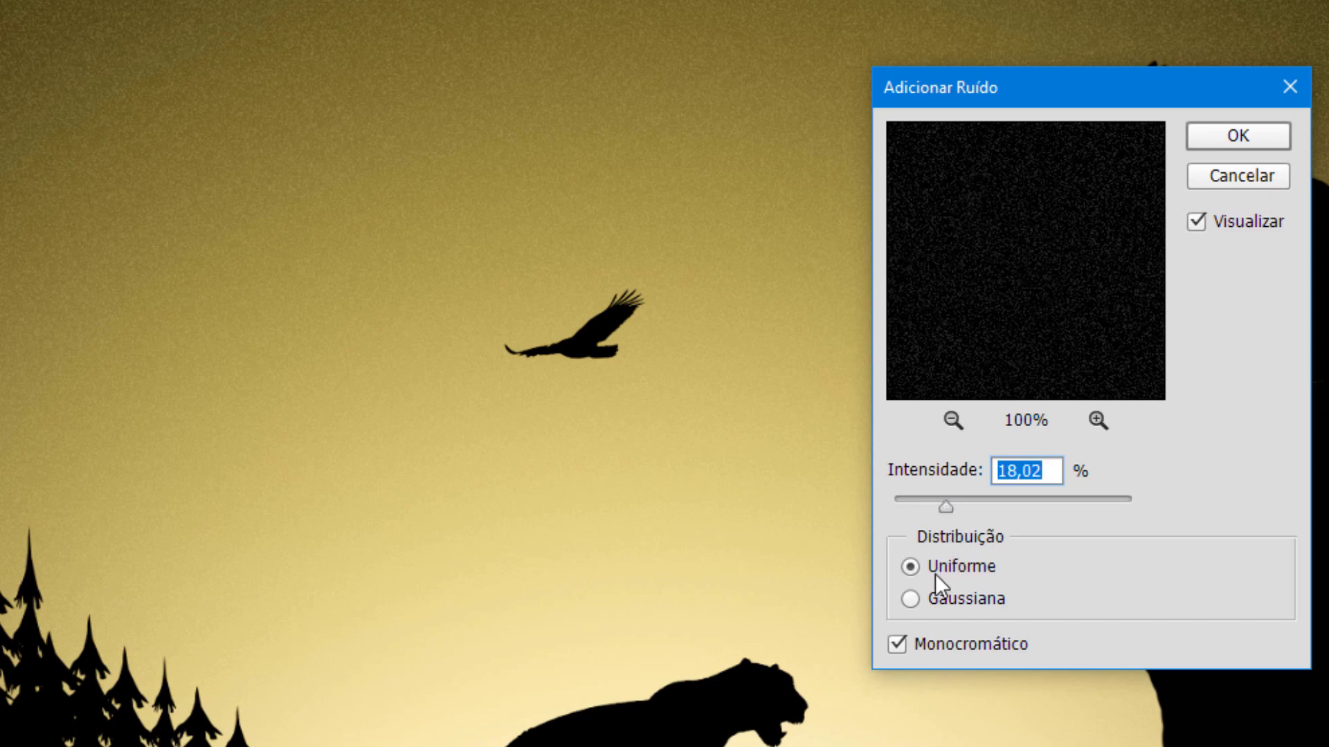
click(923, 595)
click(912, 566)
click(903, 644)
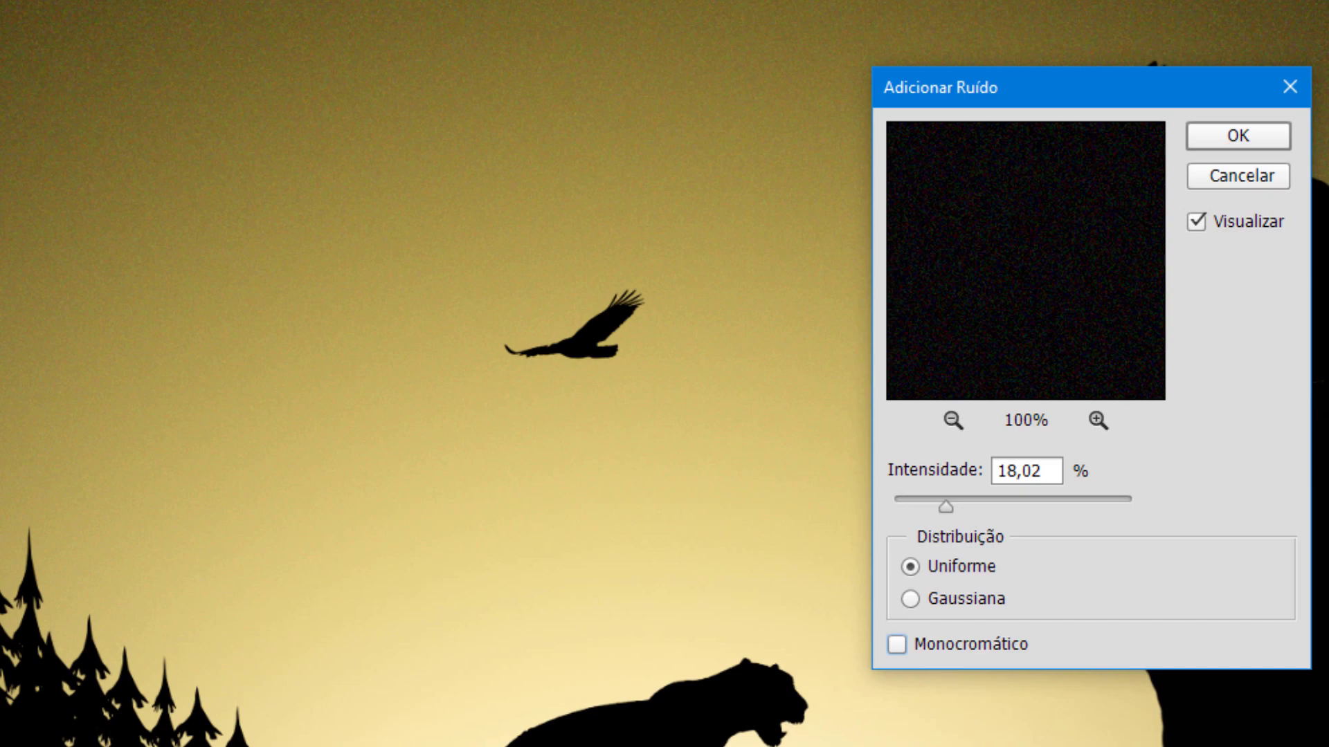
click(903, 649)
mouse_move(945, 507)
mouse_down()
mouse_move(966, 506)
mouse_move(941, 506)
mouse_up()
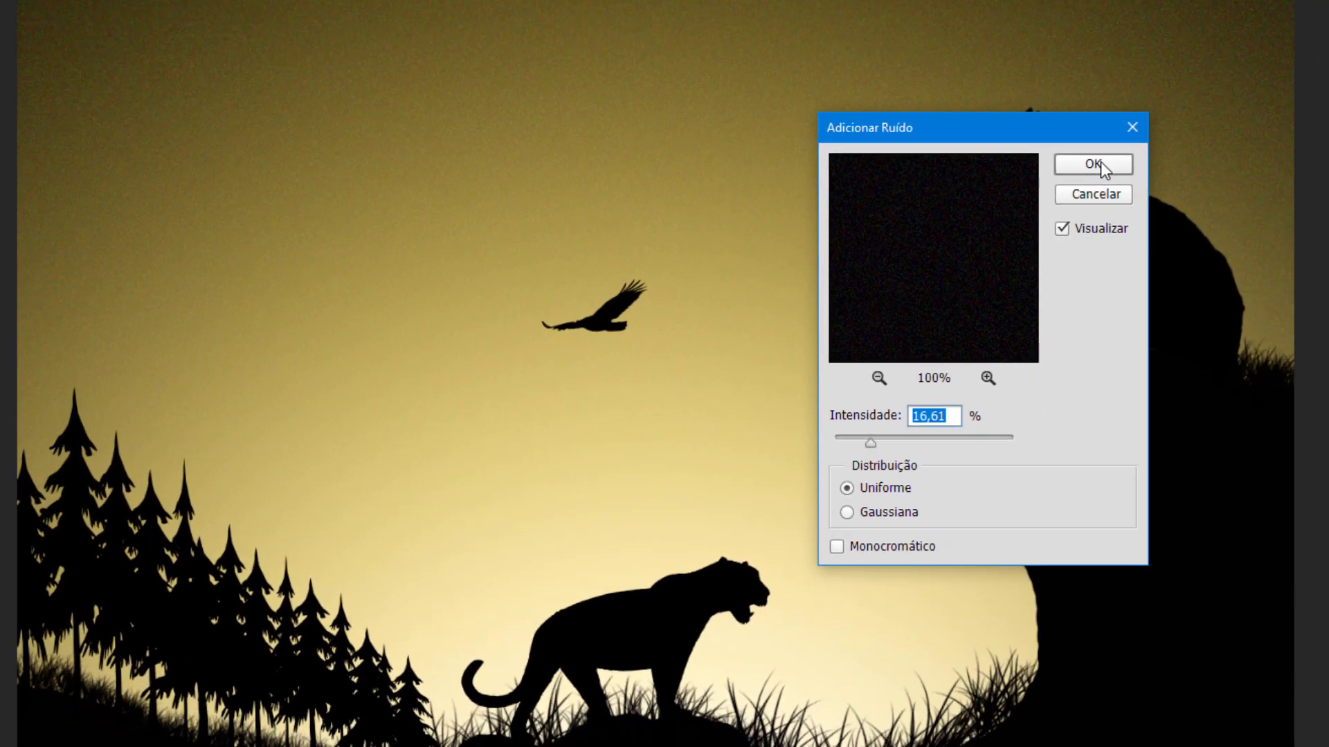
click(1246, 133)
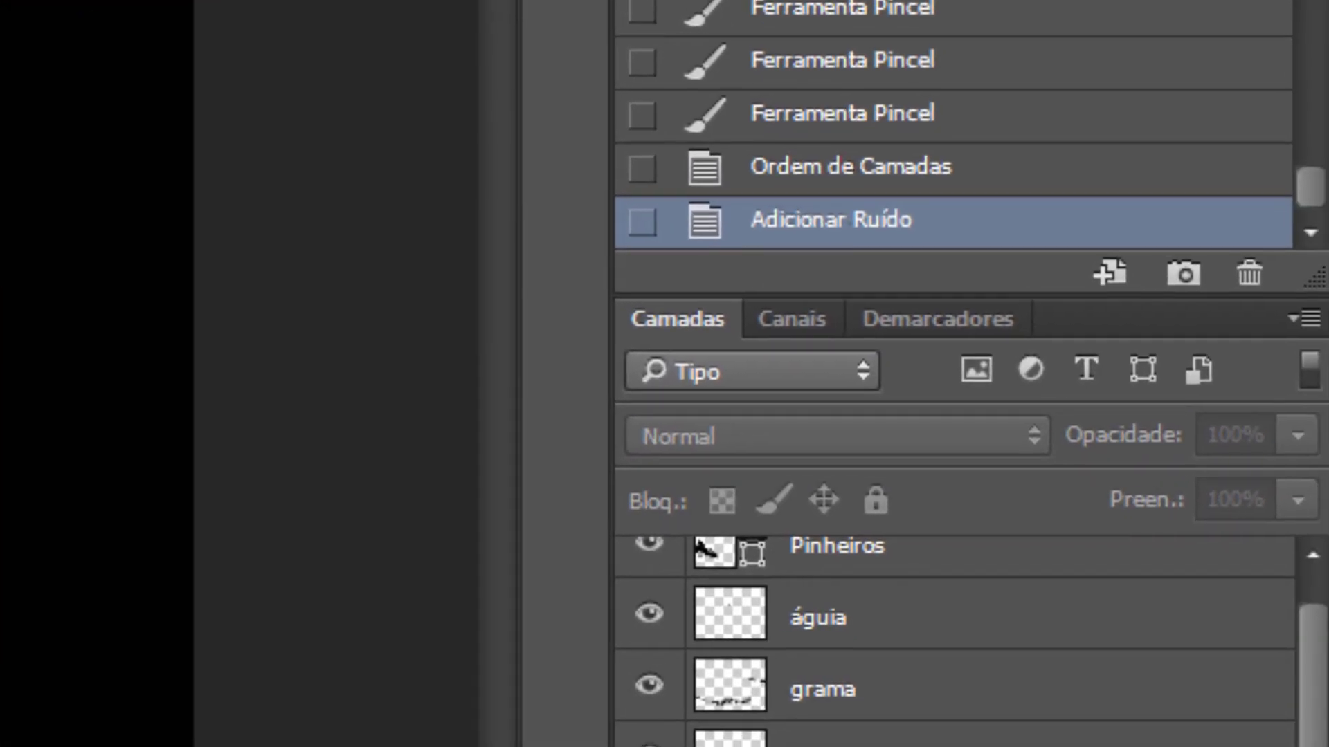
Rasterize the Pinheiros shape layer.
scroll(885, 717, up, 1)
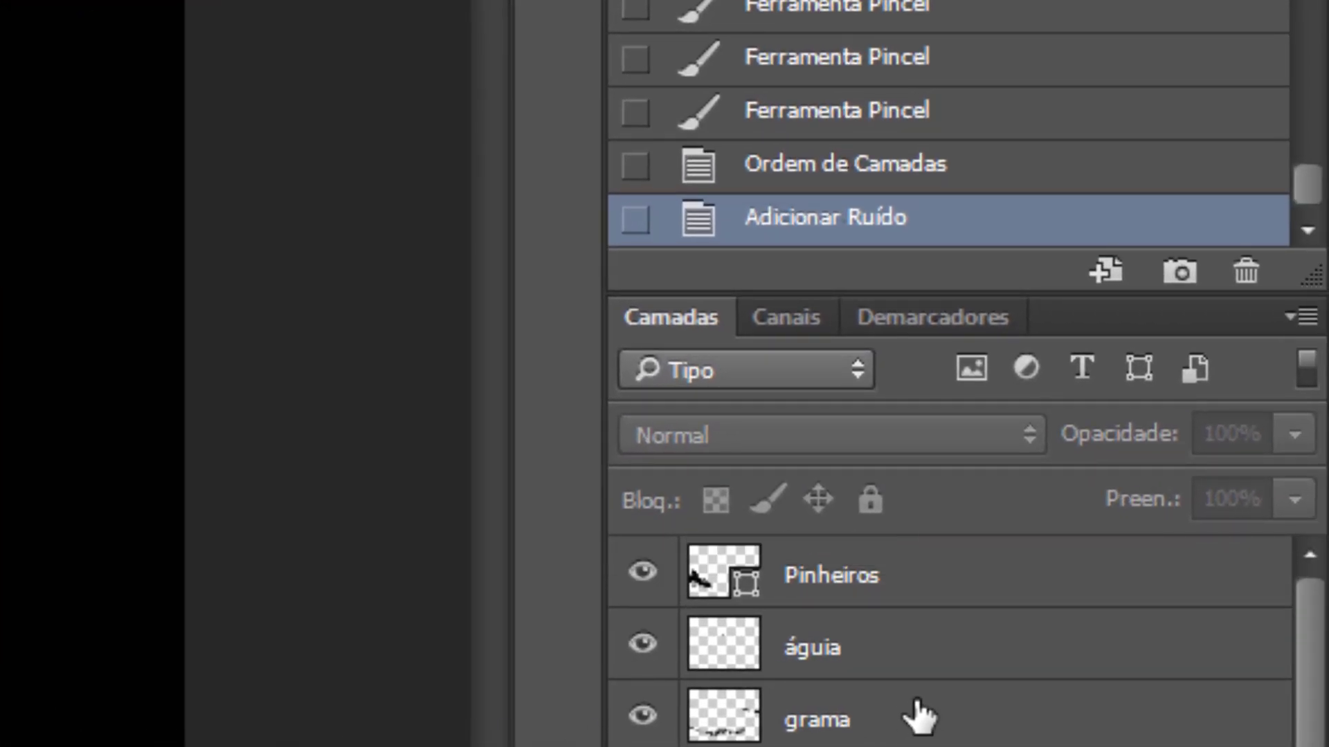
click(941, 583)
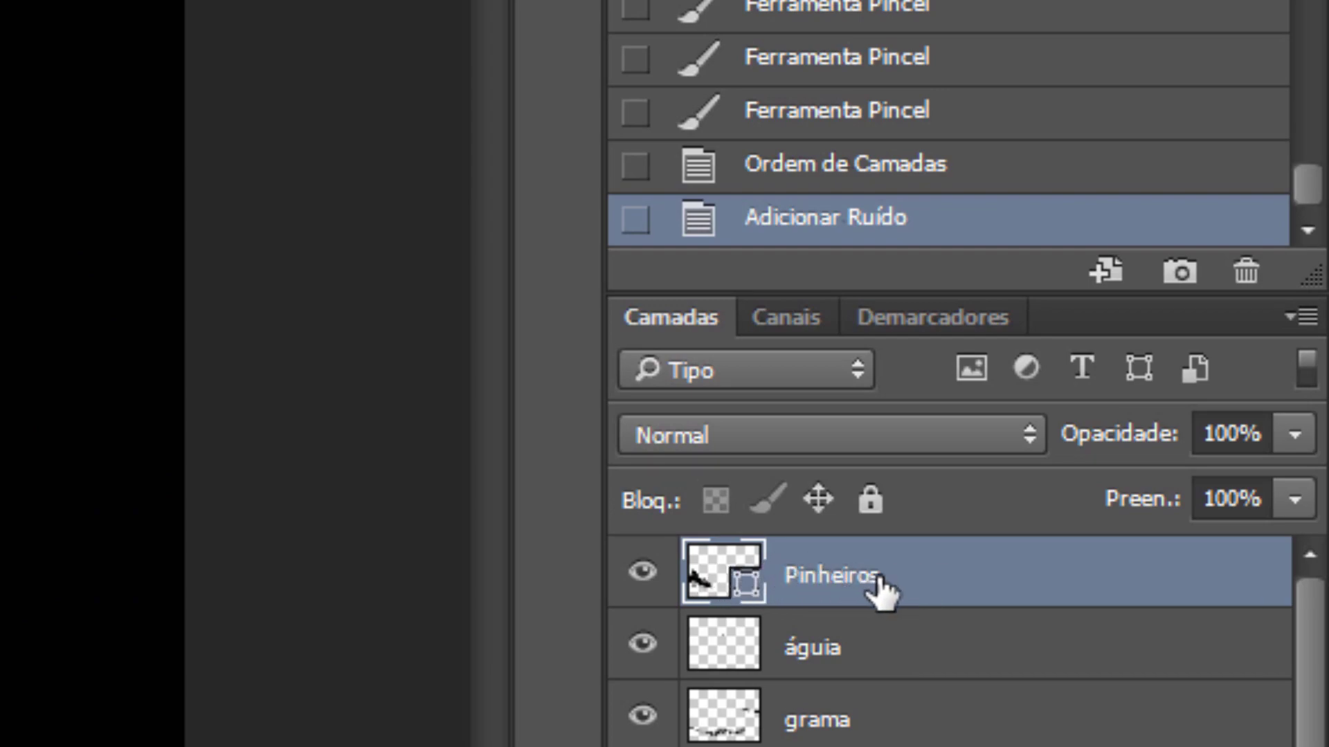
right_click(839, 580)
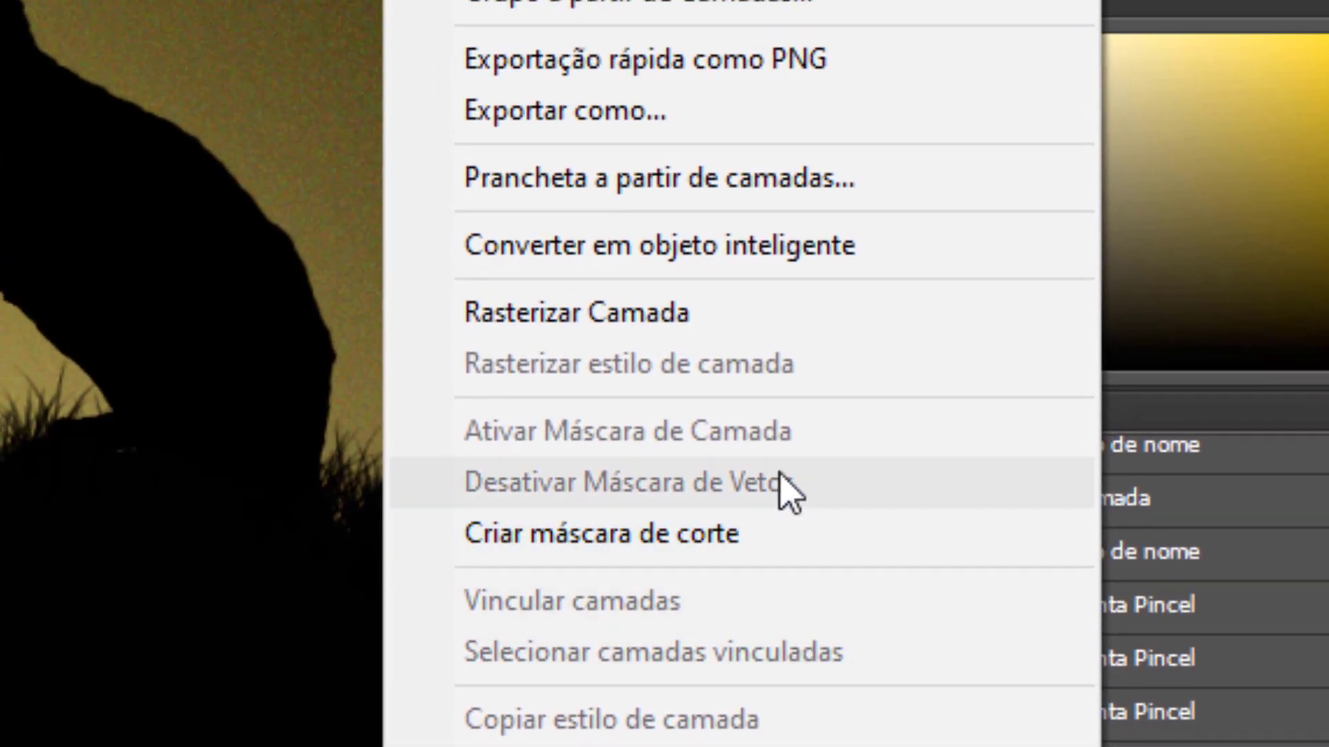
click(673, 328)
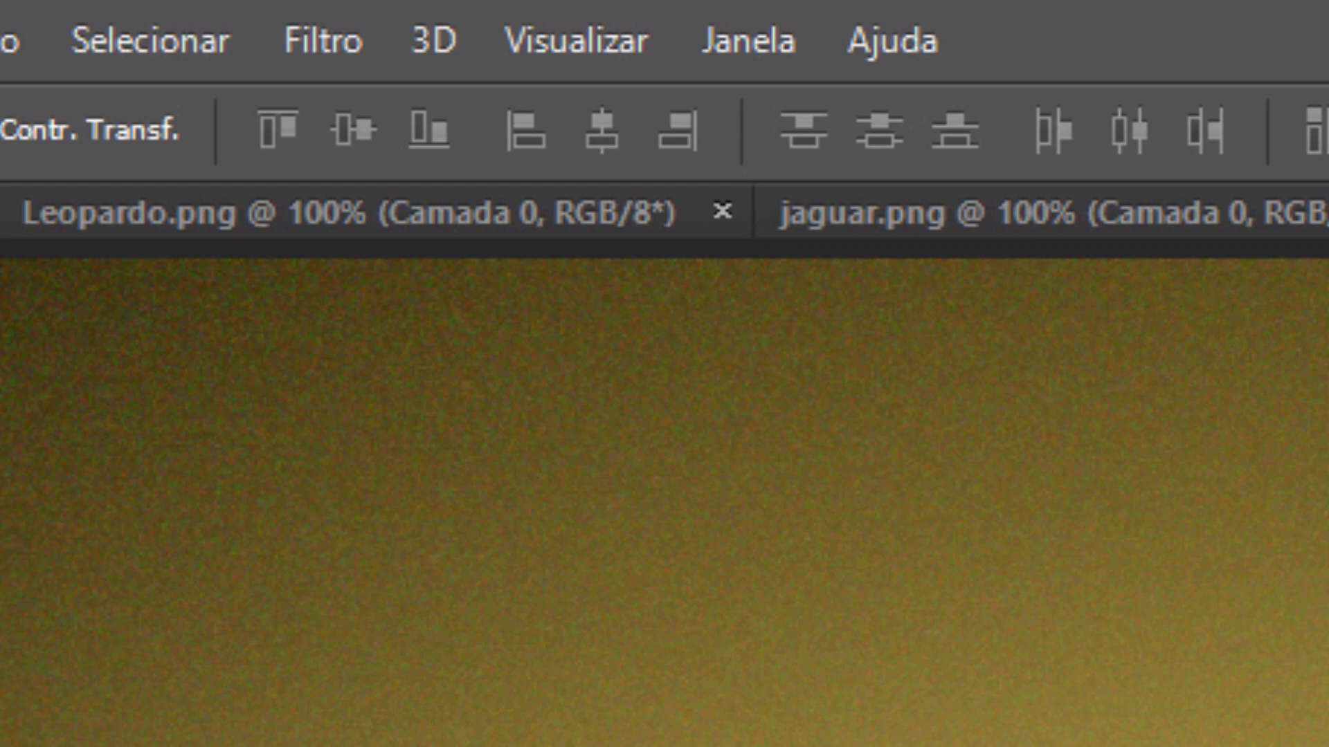
Apply a Gaussian Blur with a 1,3 pixel radius to the Pinheiros layer, comparing the pines with and without the preview.
click(351, 36)
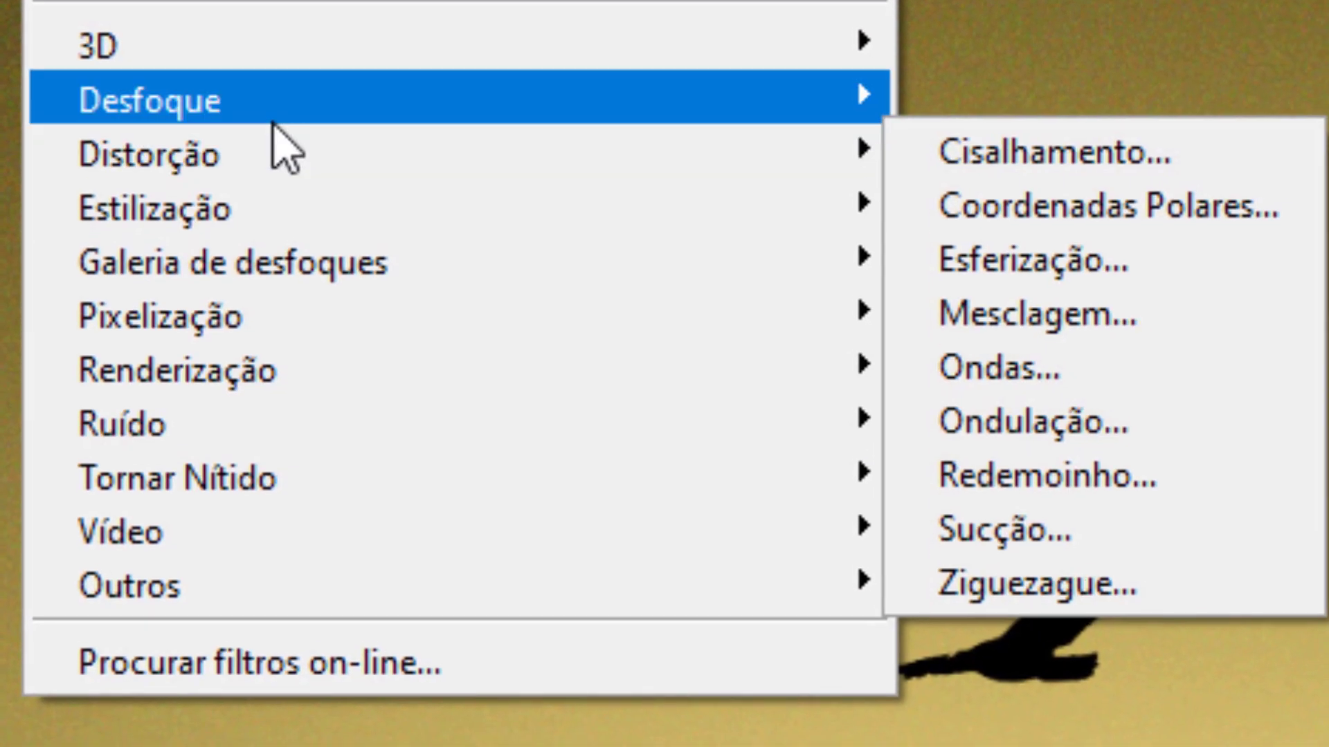
mouse_move(276, 108)
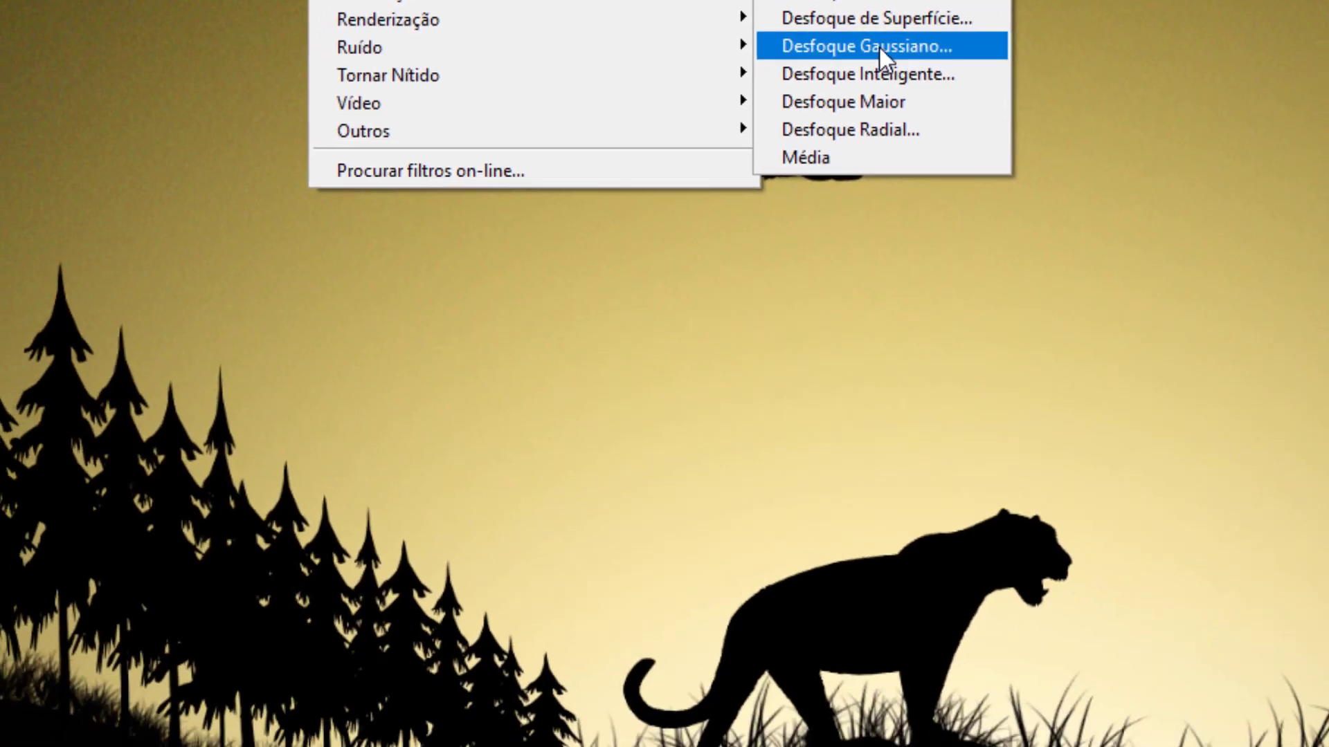
click(1050, 392)
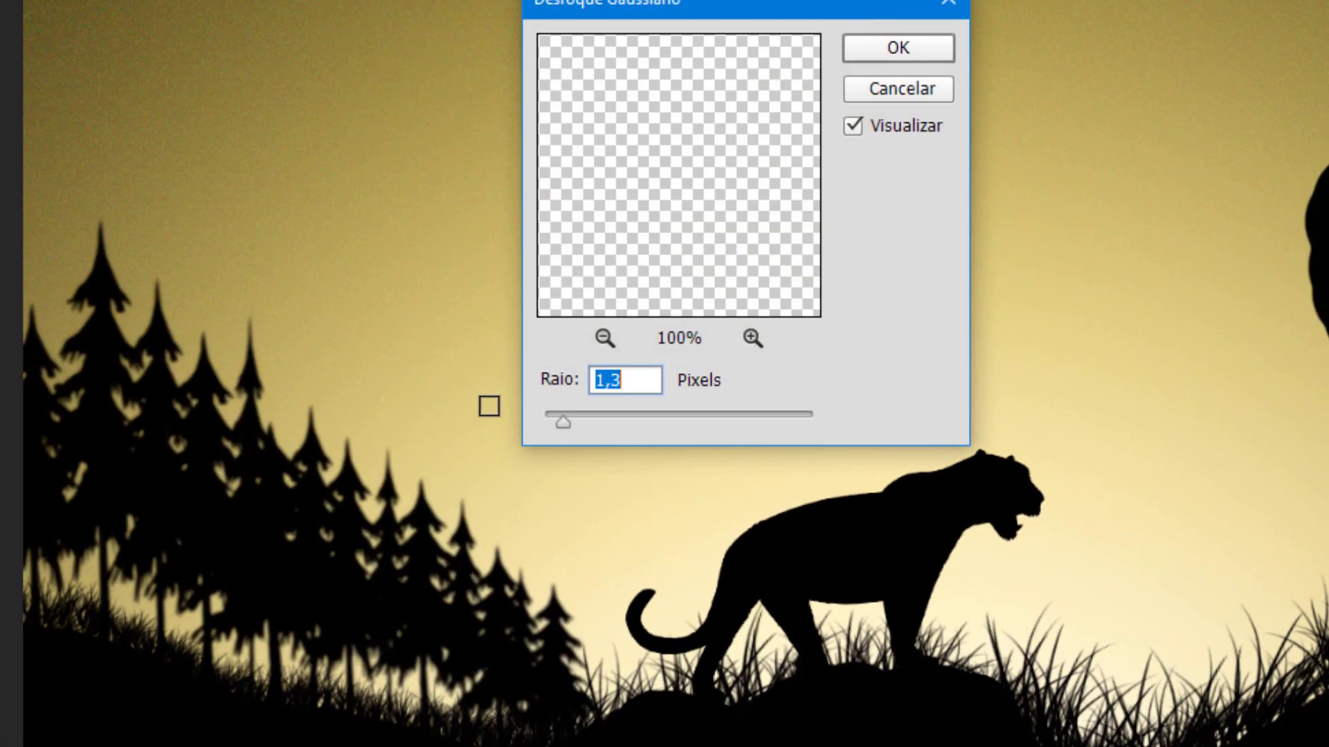
drag(702, 10, 571, 22)
mouse_move(434, 431)
mouse_down()
mouse_move(454, 435)
mouse_move(421, 432)
mouse_move(432, 435)
mouse_up()
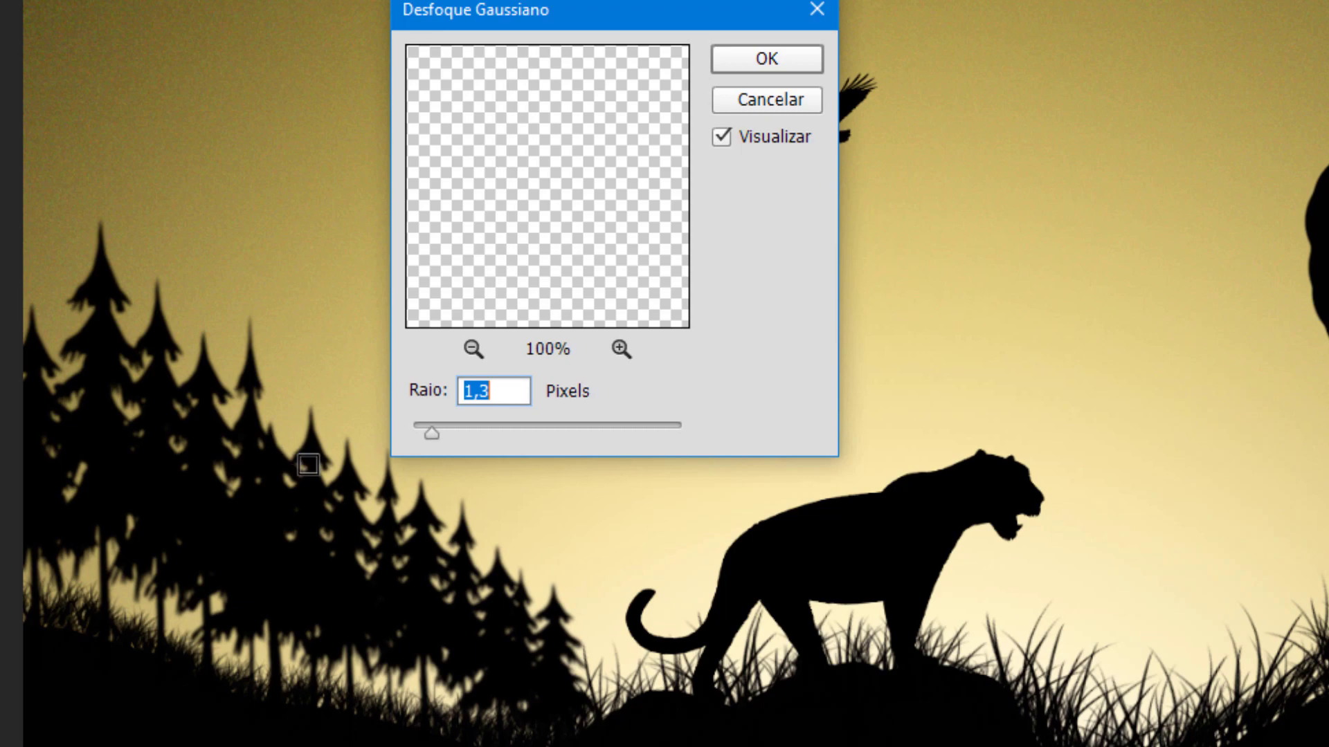
click(720, 137)
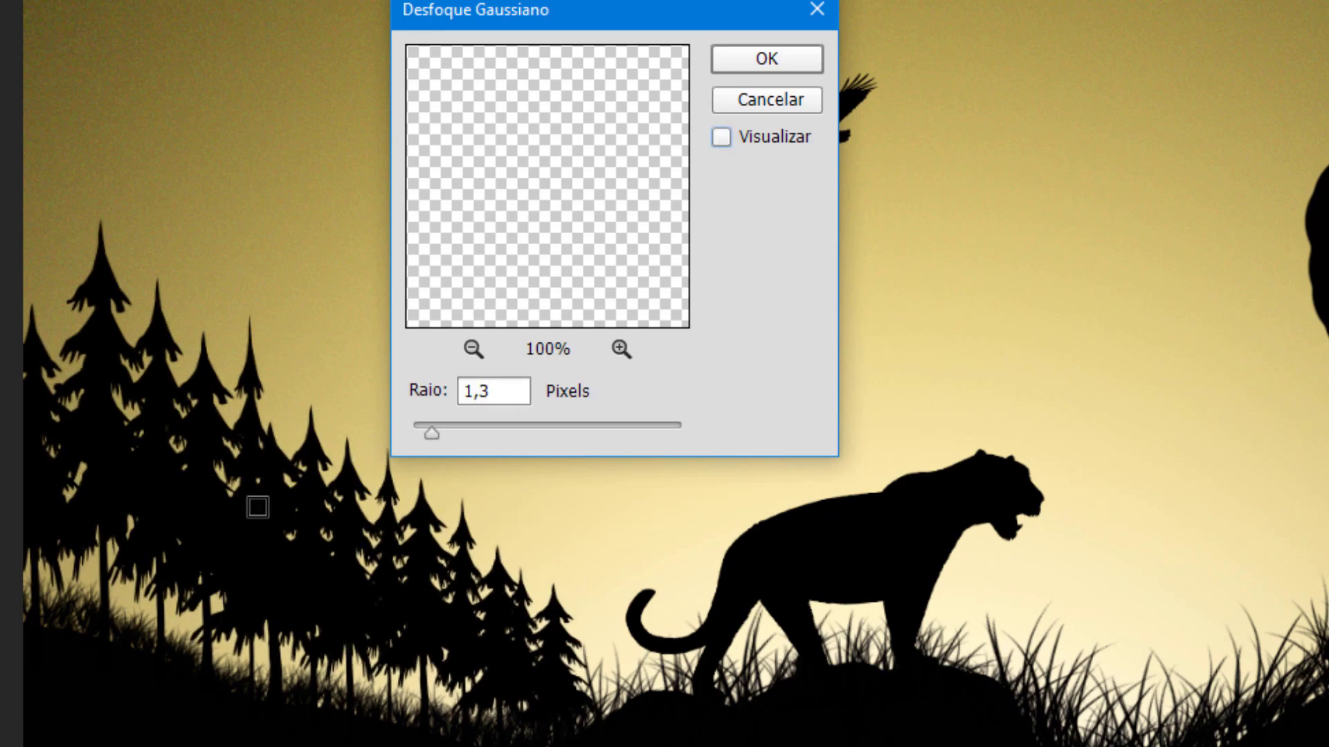
click(721, 137)
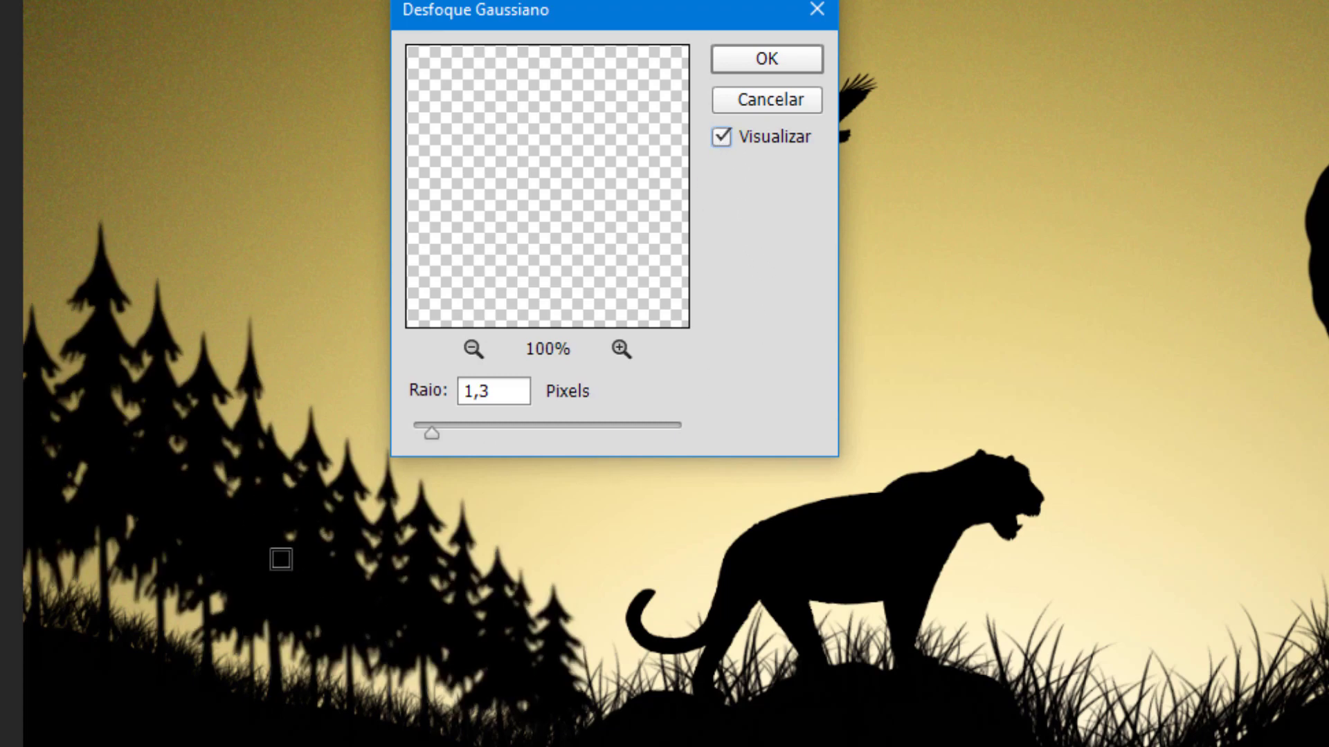
drag(524, 274, 560, 237)
click(721, 137)
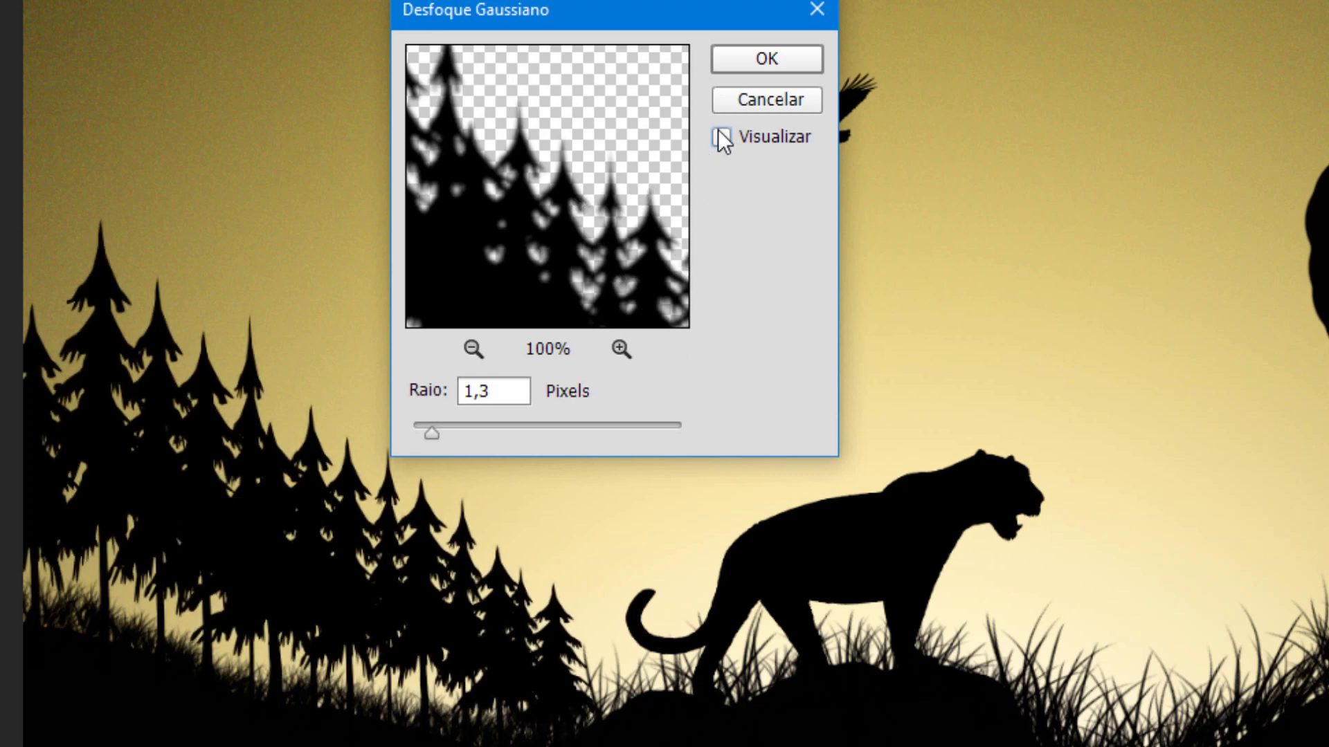
click(721, 137)
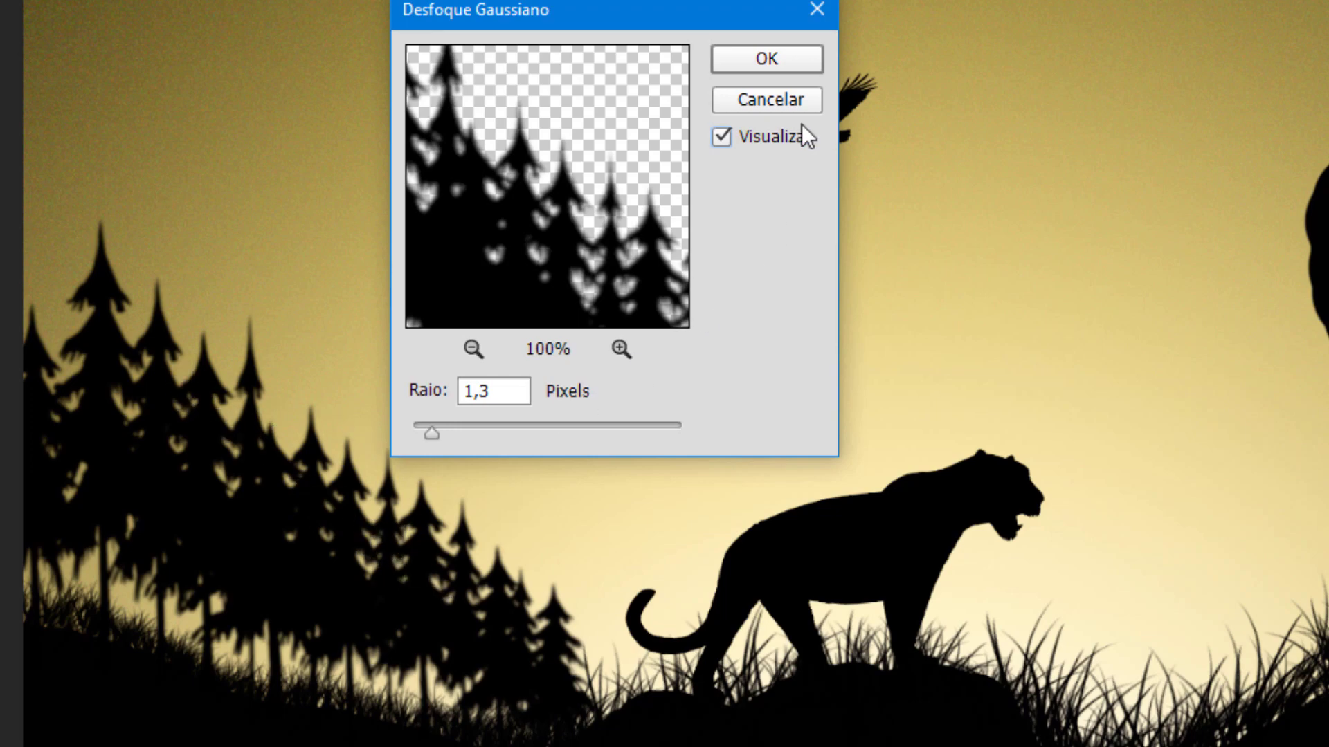
click(767, 61)
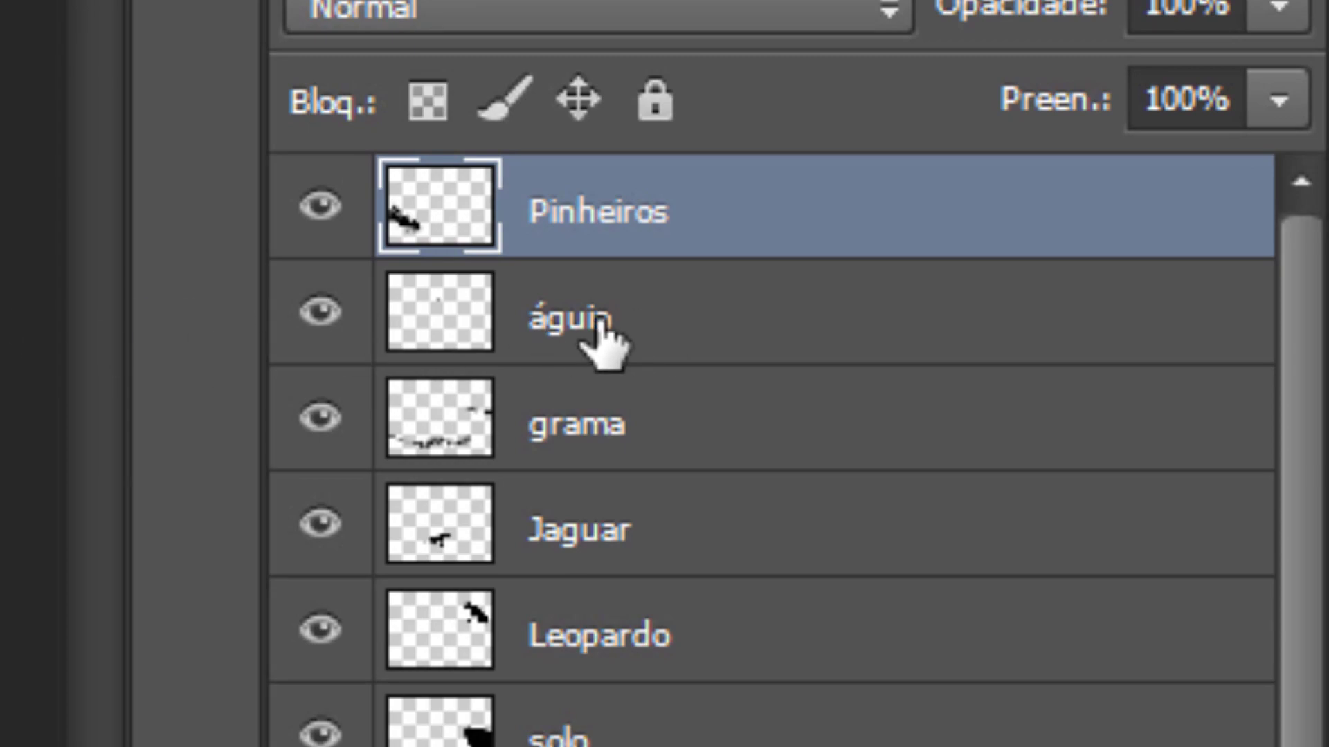
Apply the same Gaussian Blur again, this time to the águia layer.
click(659, 320)
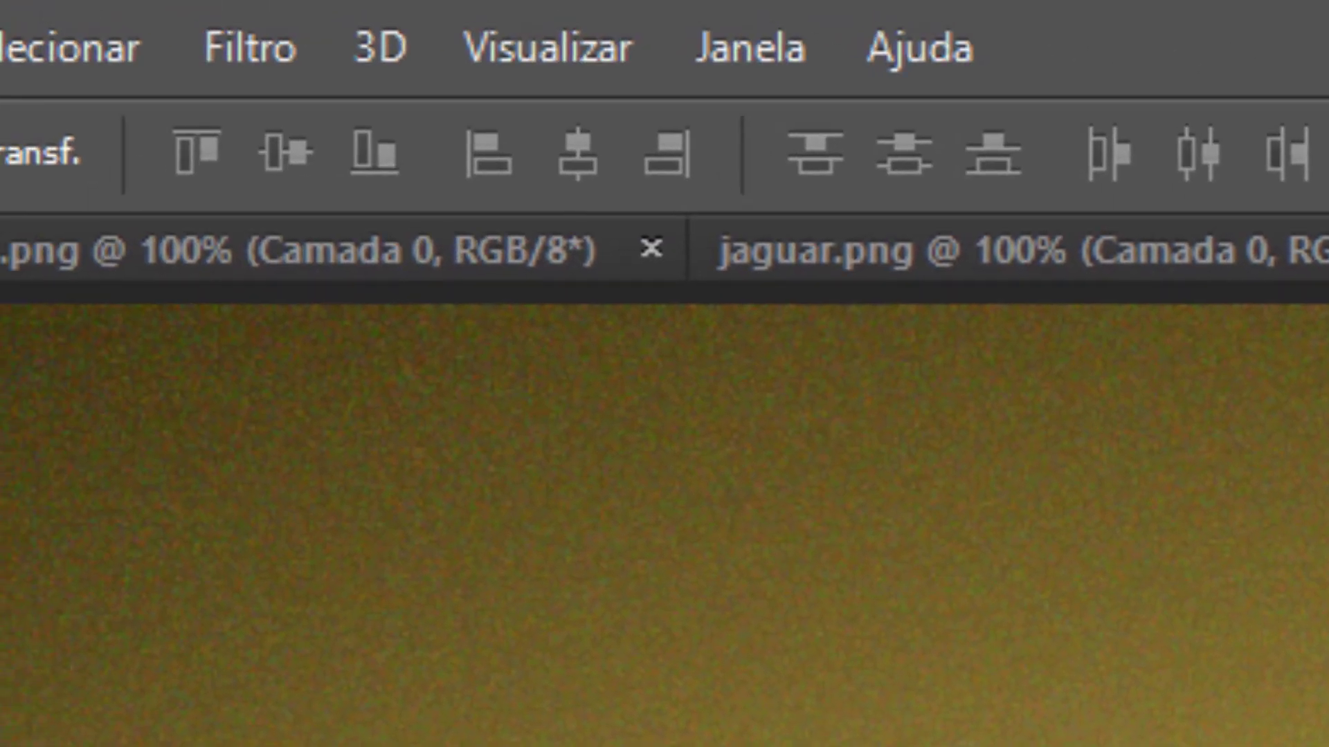
click(225, 51)
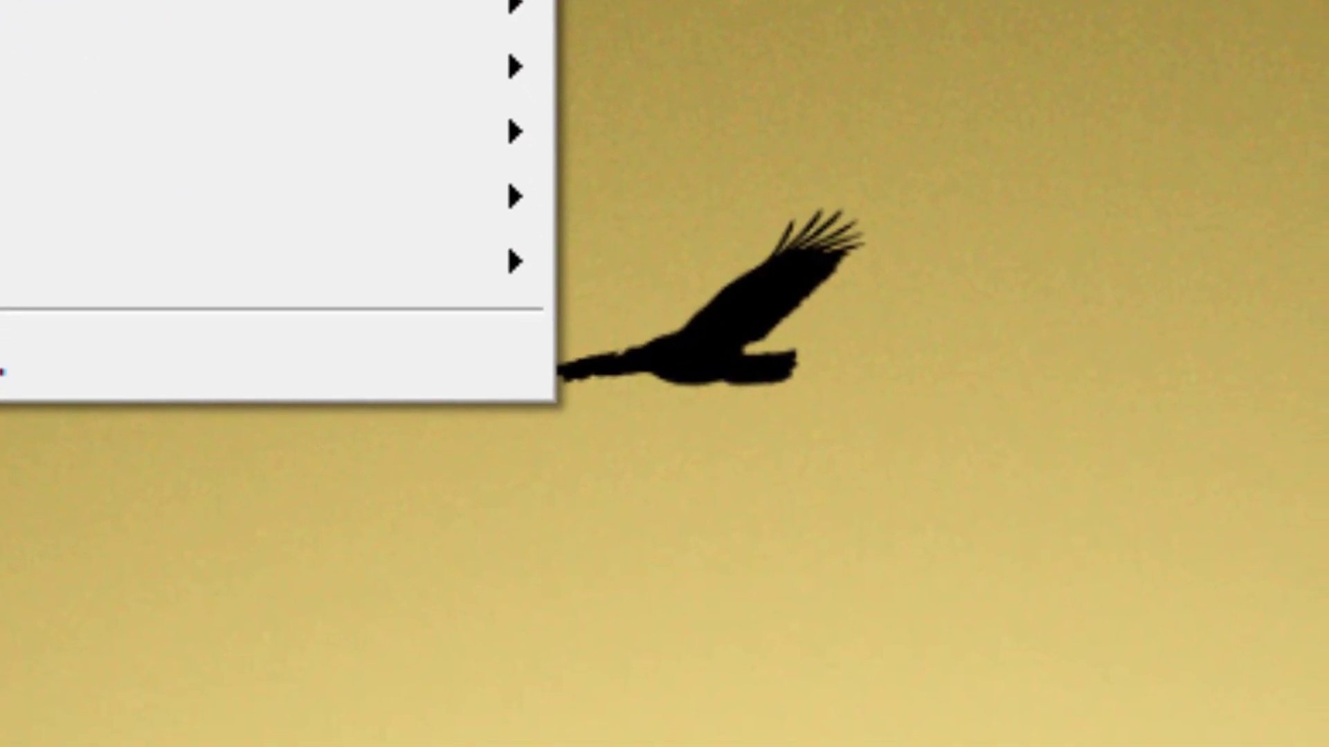
click(699, 128)
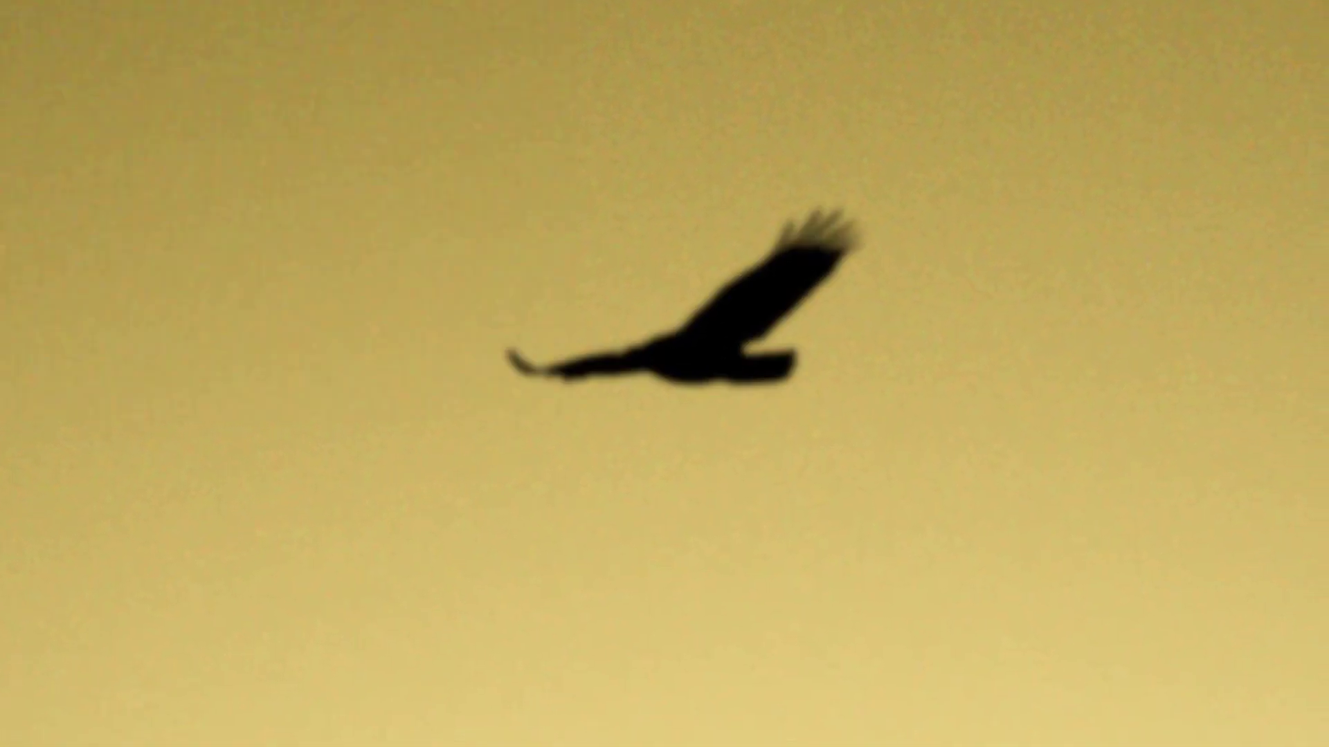